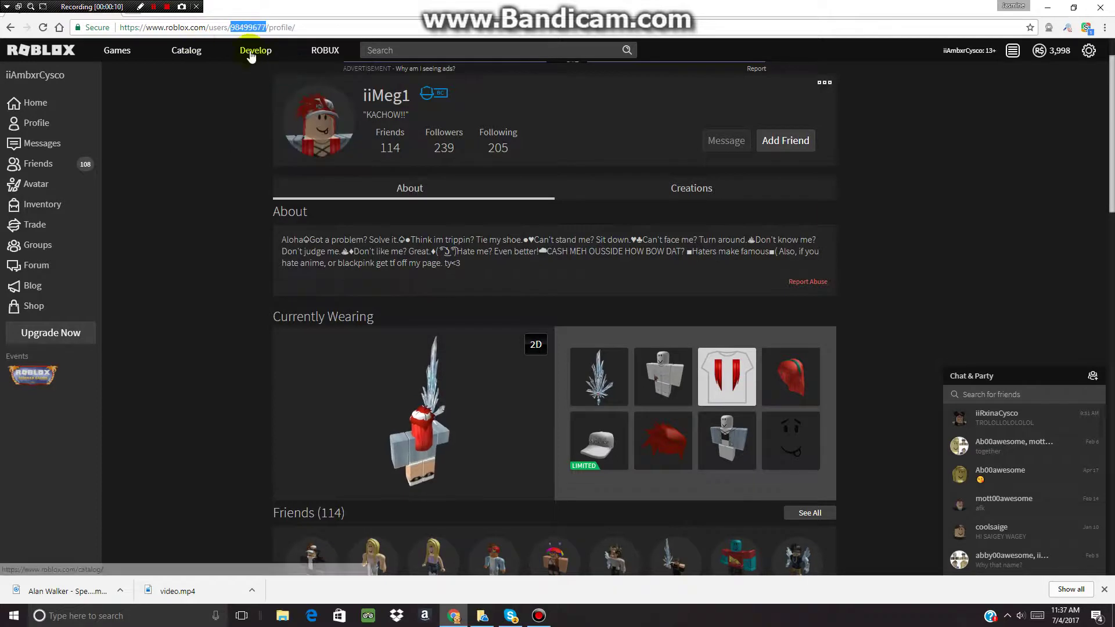
# Open Place Number 11 from the list of created places on the Develop page for editing in Roblox Studio.
pyautogui.click(256, 50)
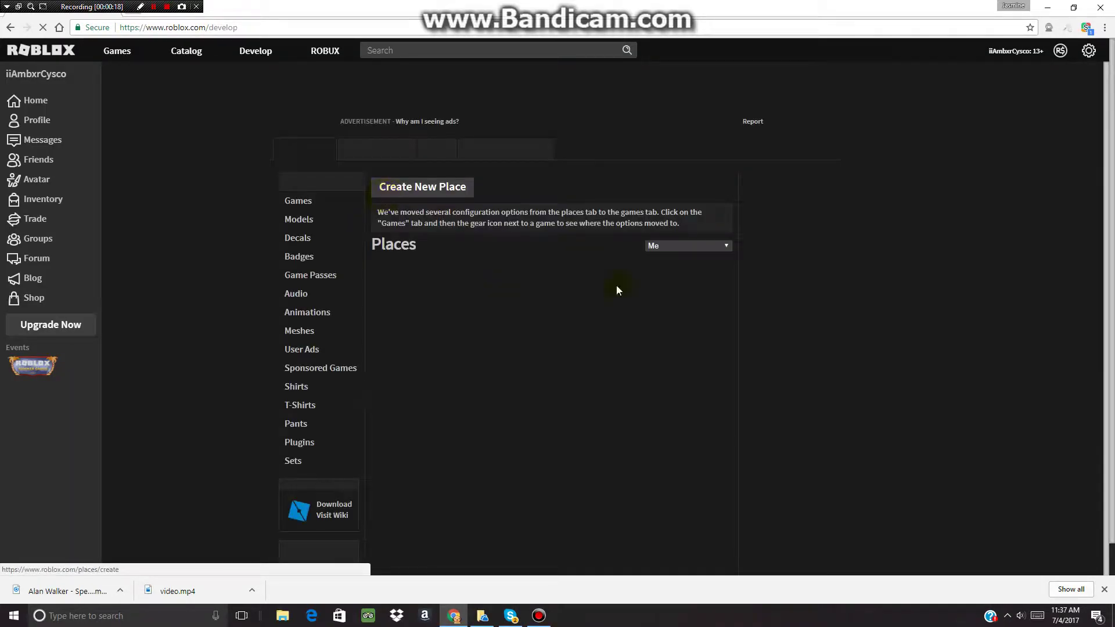
pyautogui.scroll(-2, 518, 348)
pyautogui.scroll(1, 414, 336)
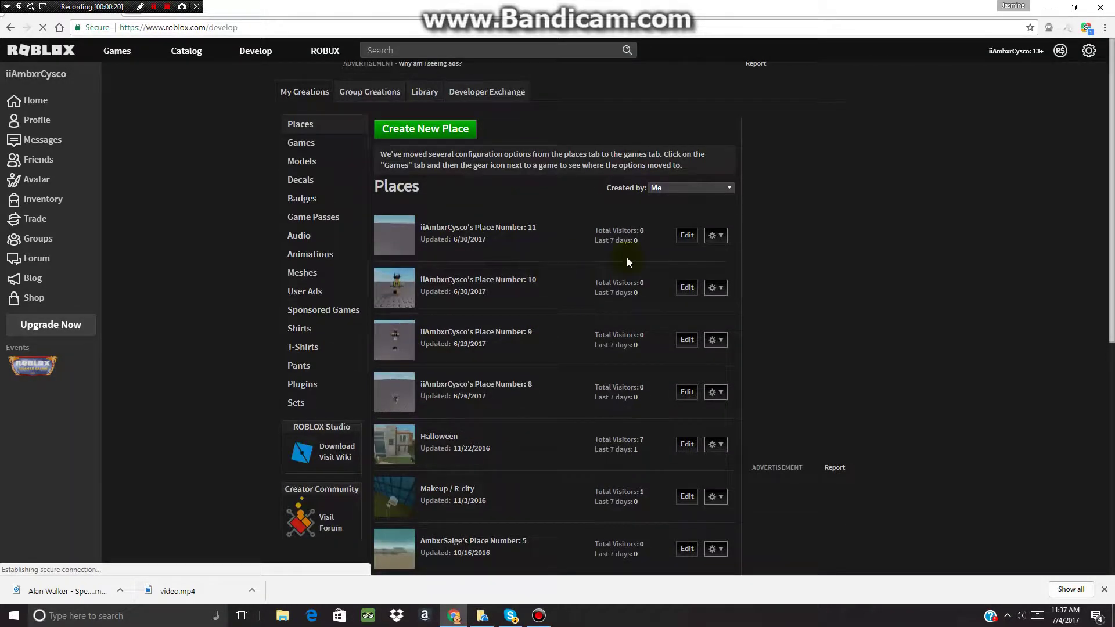
pyautogui.click(686, 235)
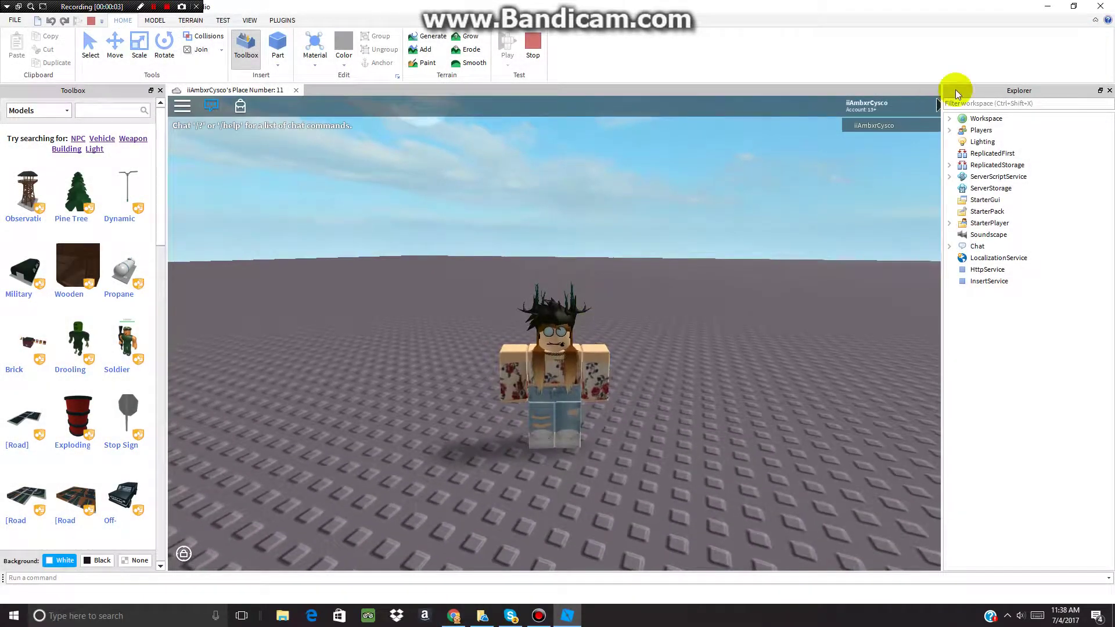
# Expand Players in the Explorer and select the local player object.
pyautogui.click(950, 130)
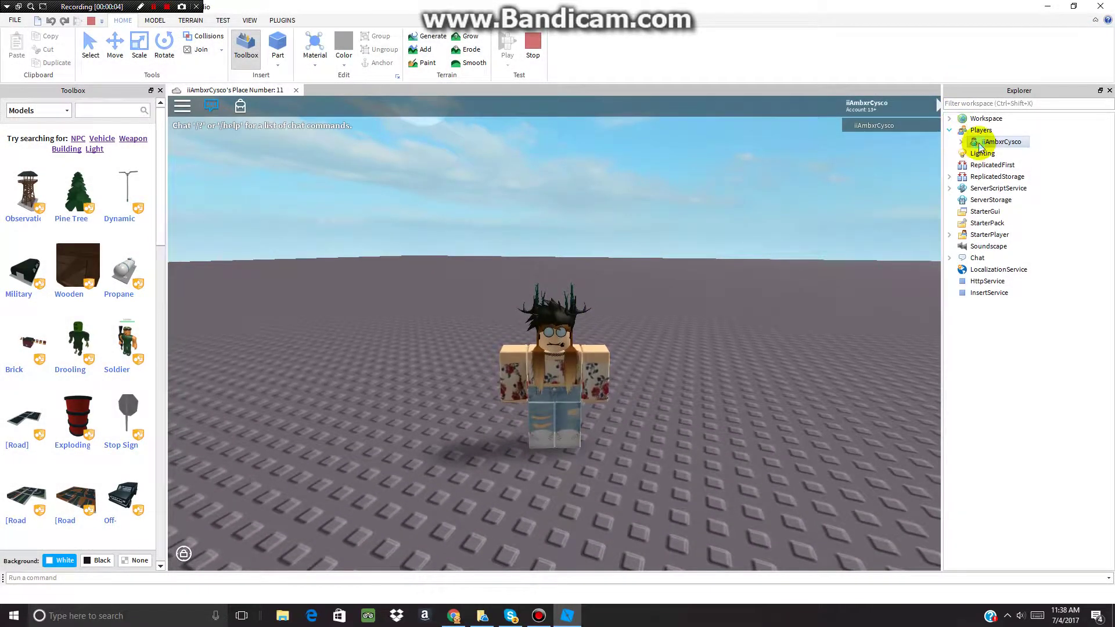
pyautogui.click(976, 142)
pyautogui.click(961, 142)
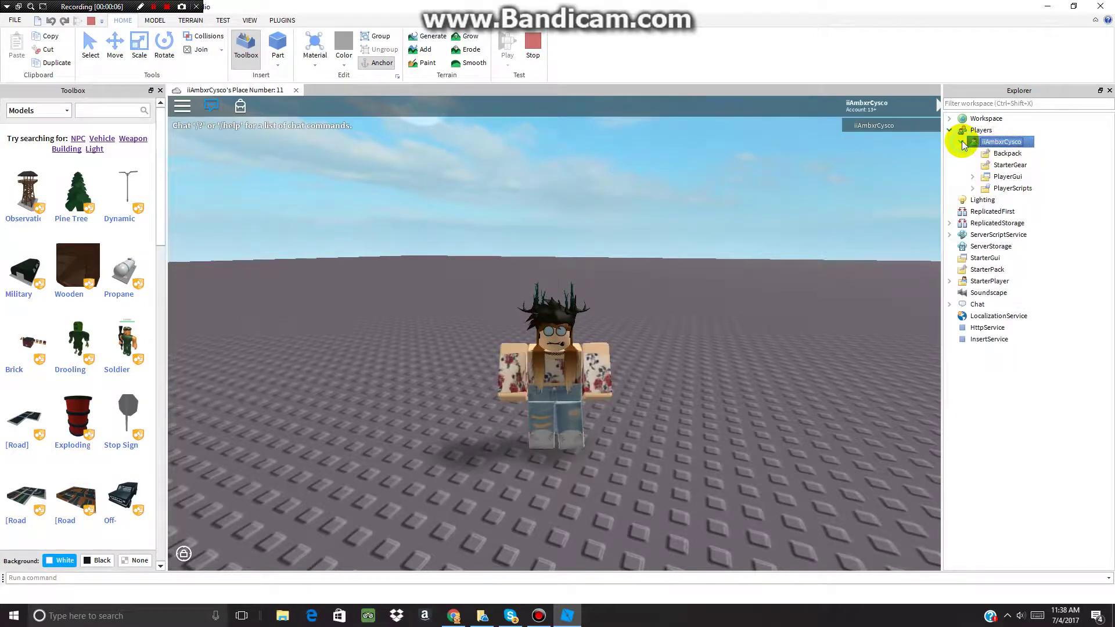
pyautogui.click(963, 143)
pyautogui.click(993, 142)
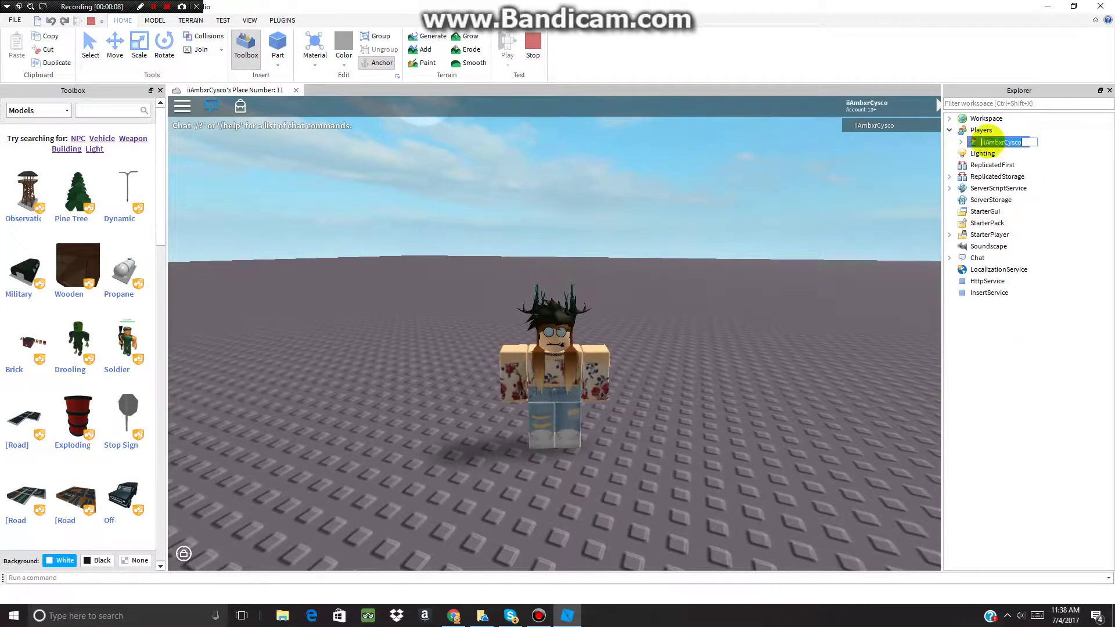
pyautogui.click(1034, 142)
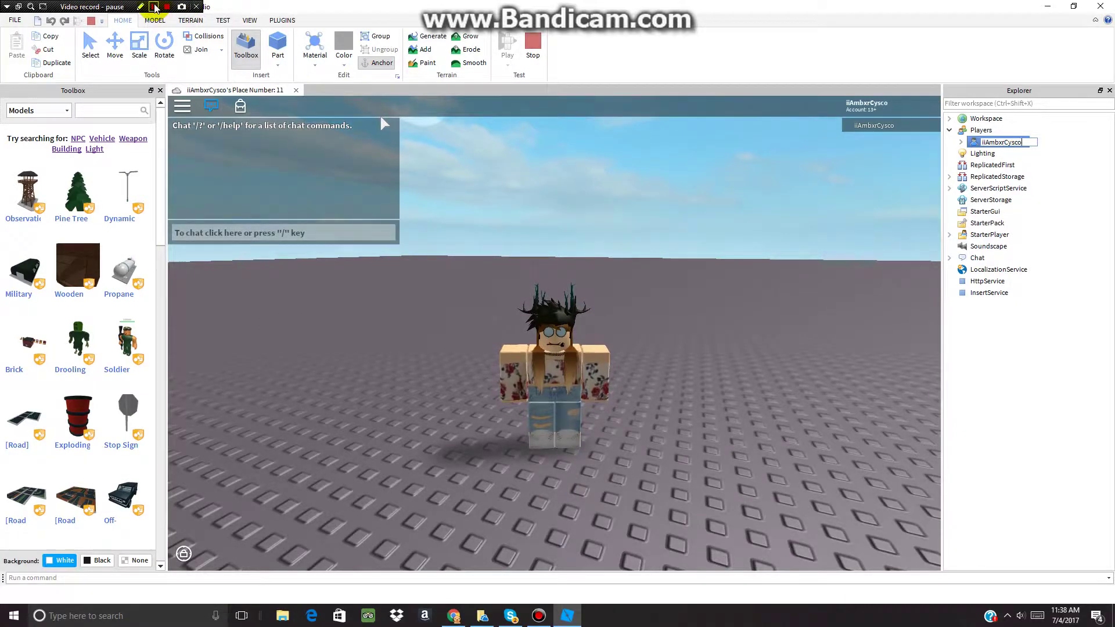
pyautogui.click(154, 7)
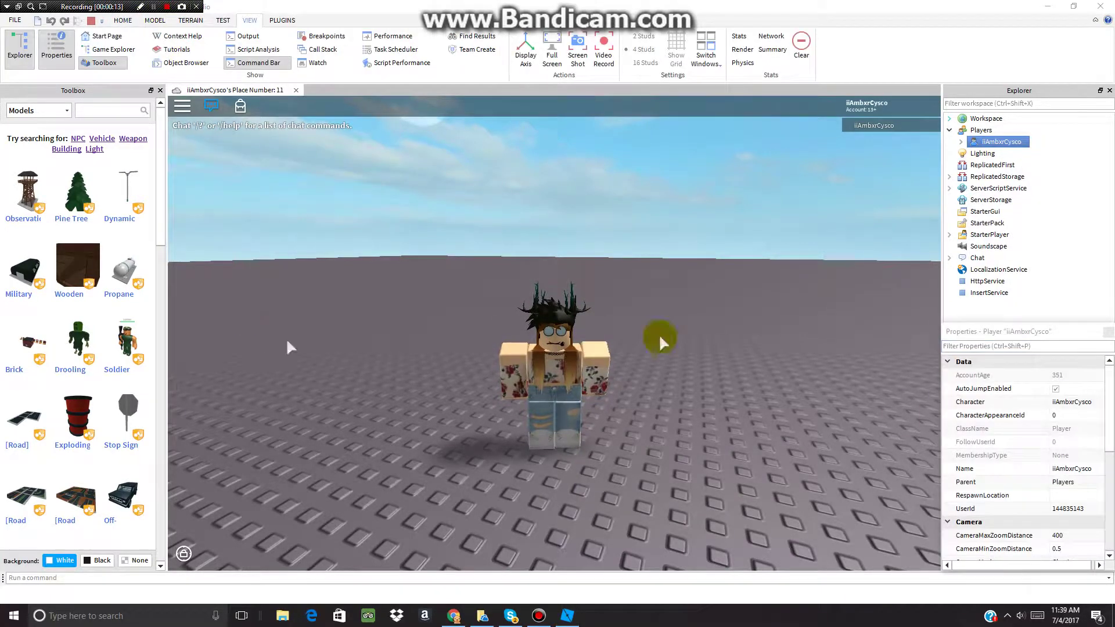
# Set the player's CharacterAppearanceId and UserId to the user ID copied from the other player's profile.
pyautogui.click(1054, 414)
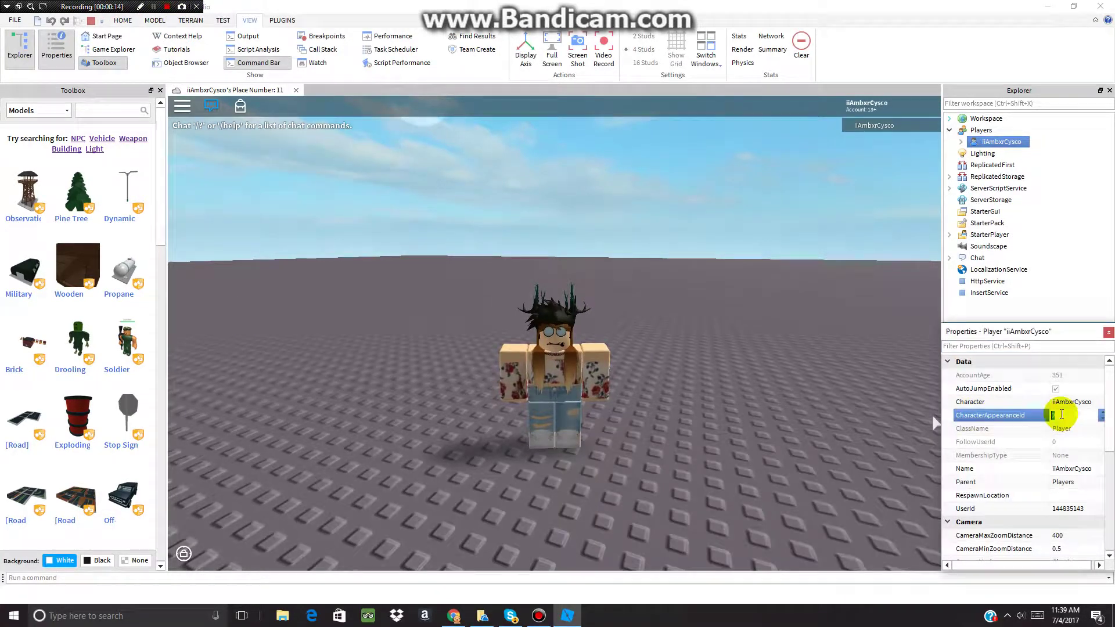
pyautogui.click(1079, 505)
pyautogui.hotkey('ctrl', 'v')
pyautogui.press('Return')
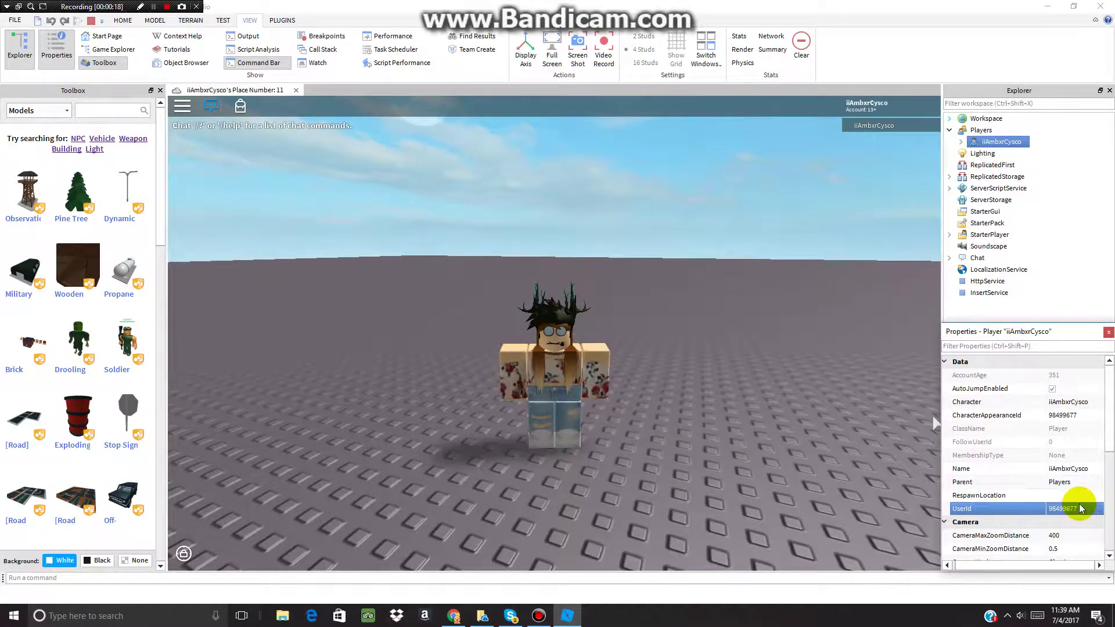
# Reset the character so it respawns with the copied avatar, and view it from the front.
pyautogui.click(573, 378)
pyautogui.press('Escape')
pyautogui.press('r')
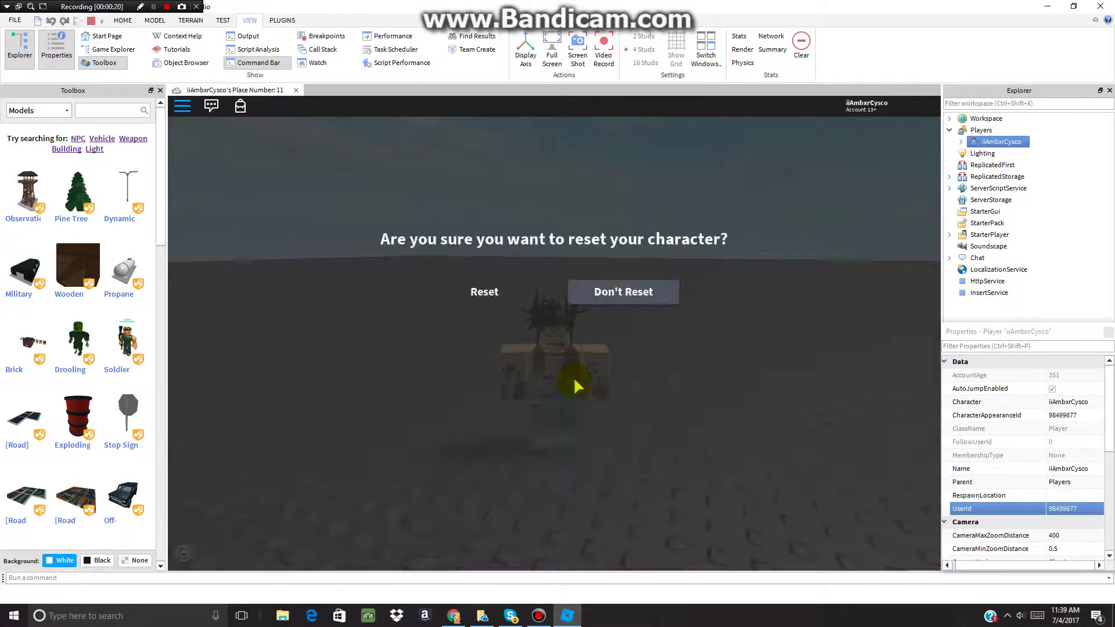
pyautogui.press('Return')
pyautogui.moveTo(683, 332); pyautogui.dragTo(697, 384, button='right')
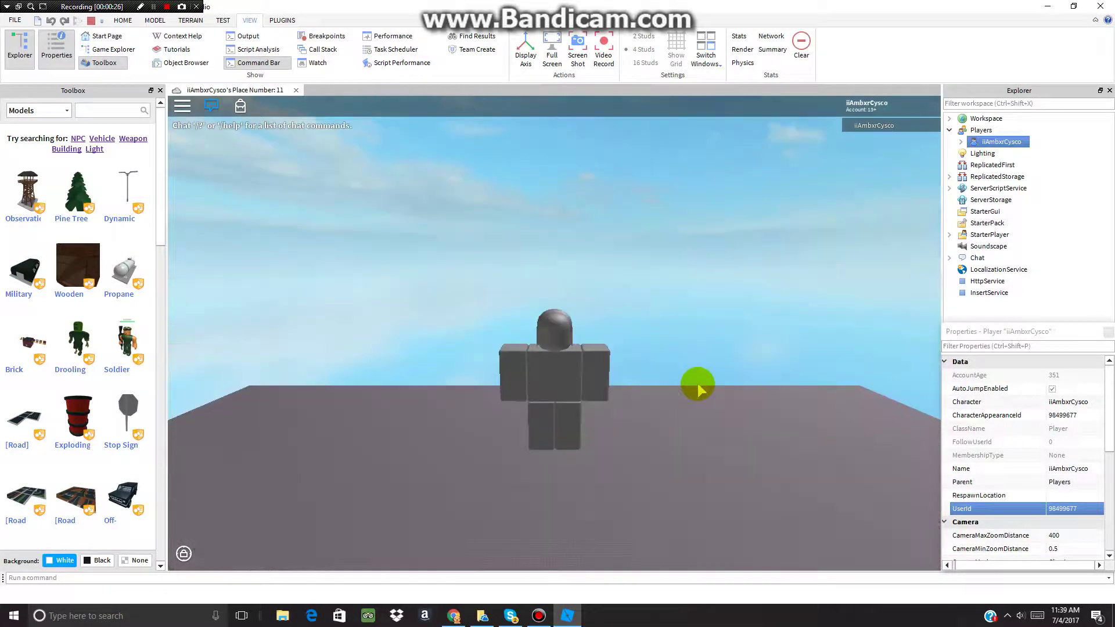
pyautogui.moveTo(660, 360); pyautogui.dragTo(660, 360, button='right')
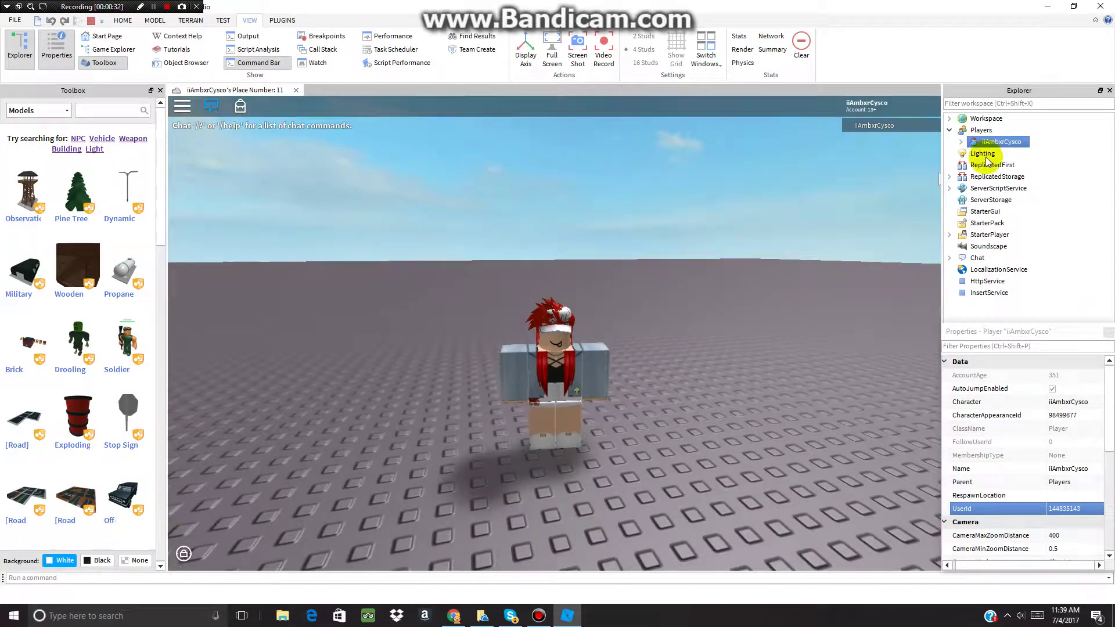
# Expand the player's character inside Workspace and enlarge the Explorer until all of its parts are shown.
pyautogui.click(950, 130)
pyautogui.click(949, 120)
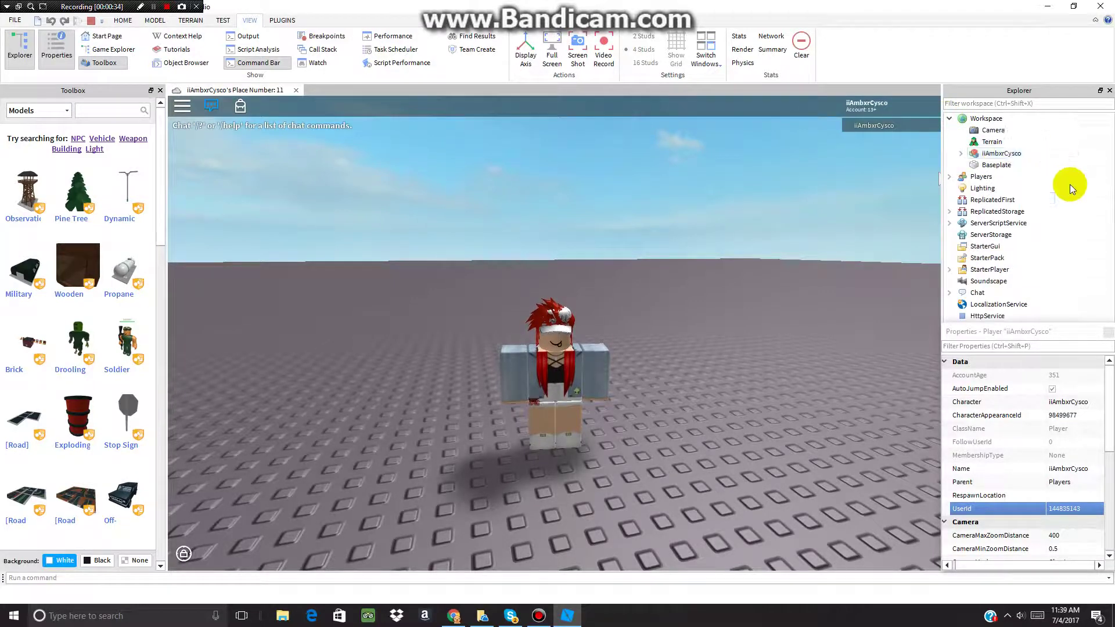
pyautogui.click(961, 153)
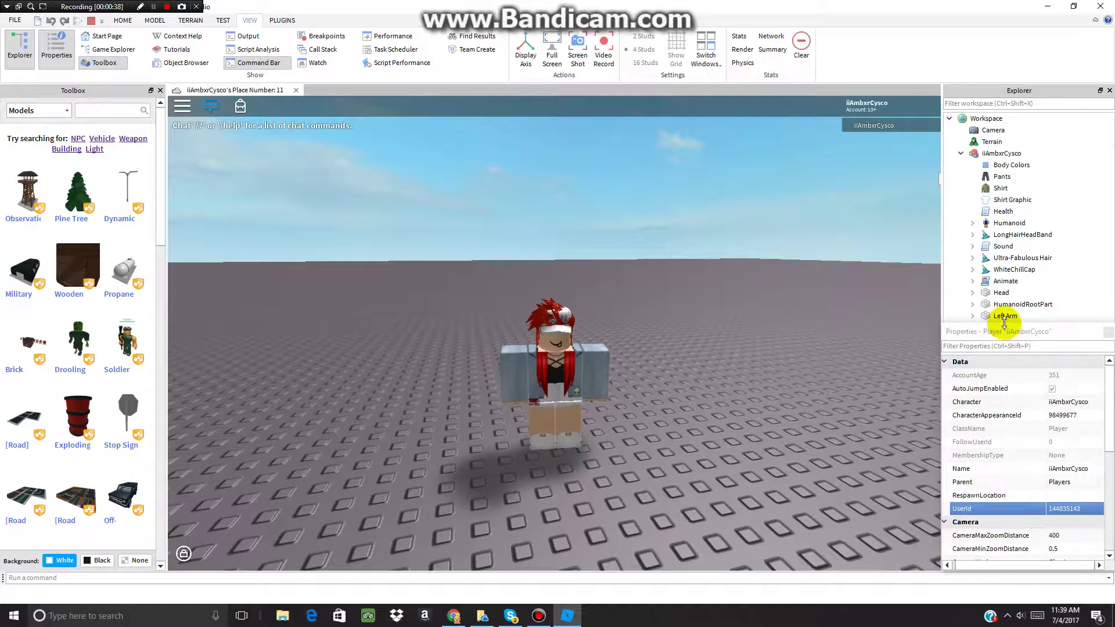
pyautogui.moveTo(1004, 322); pyautogui.dragTo(1013, 343)
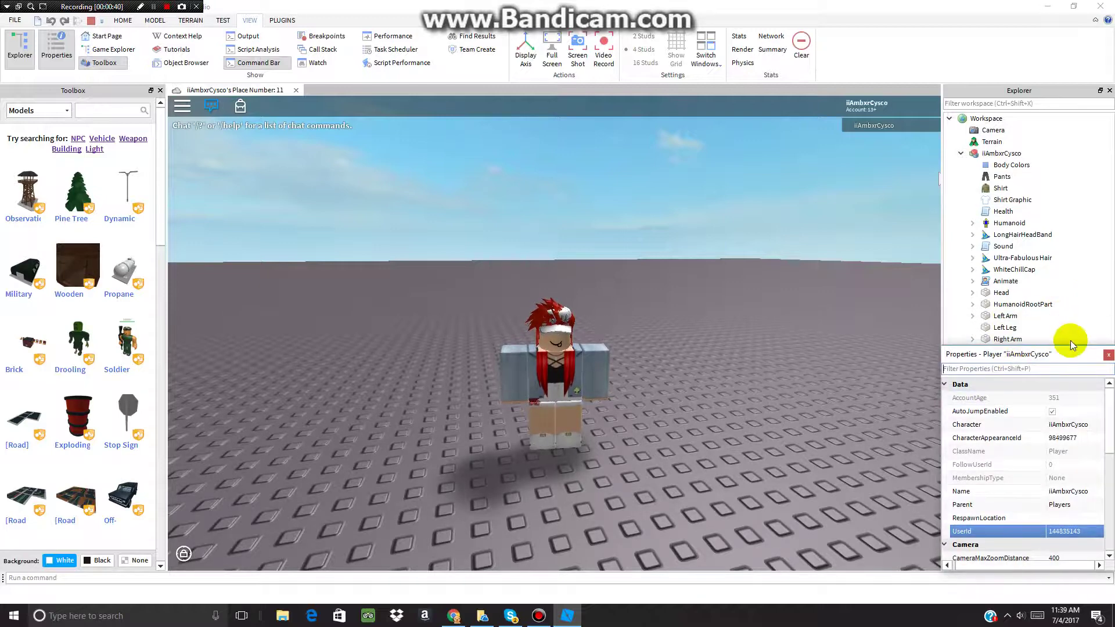
pyautogui.moveTo(1067, 346); pyautogui.dragTo(1068, 424)
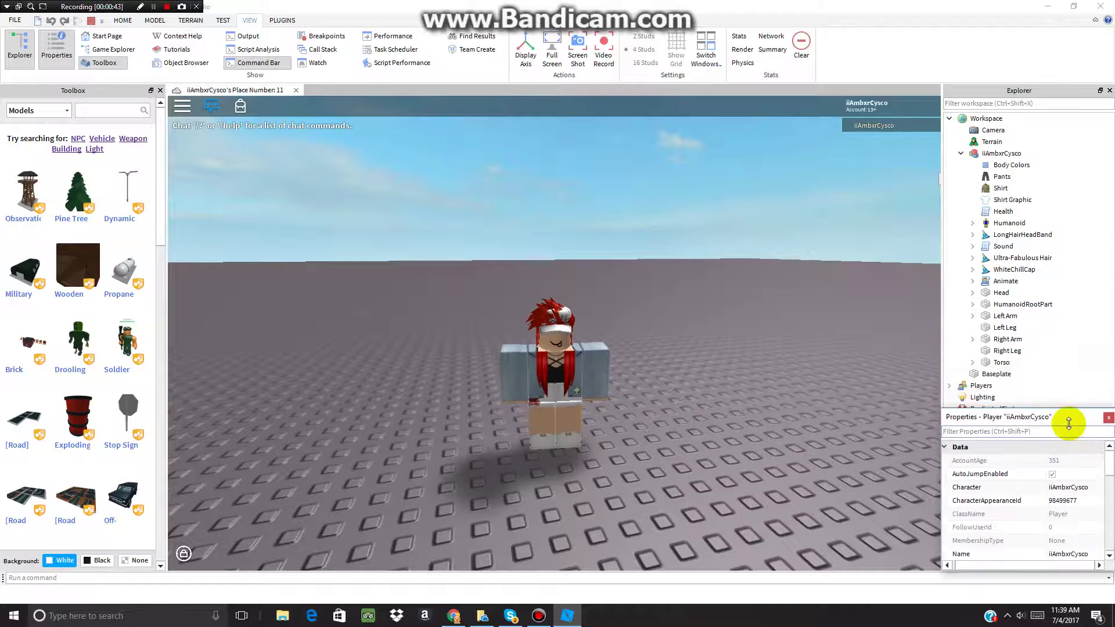
# Copy all of the character's objects from Body Colors to Torso and stop the play test.
pyautogui.click(1069, 164)
pyautogui.moveTo(995, 230); pyautogui.dragTo(1003, 368)
pyautogui.rightClick(1020, 166)
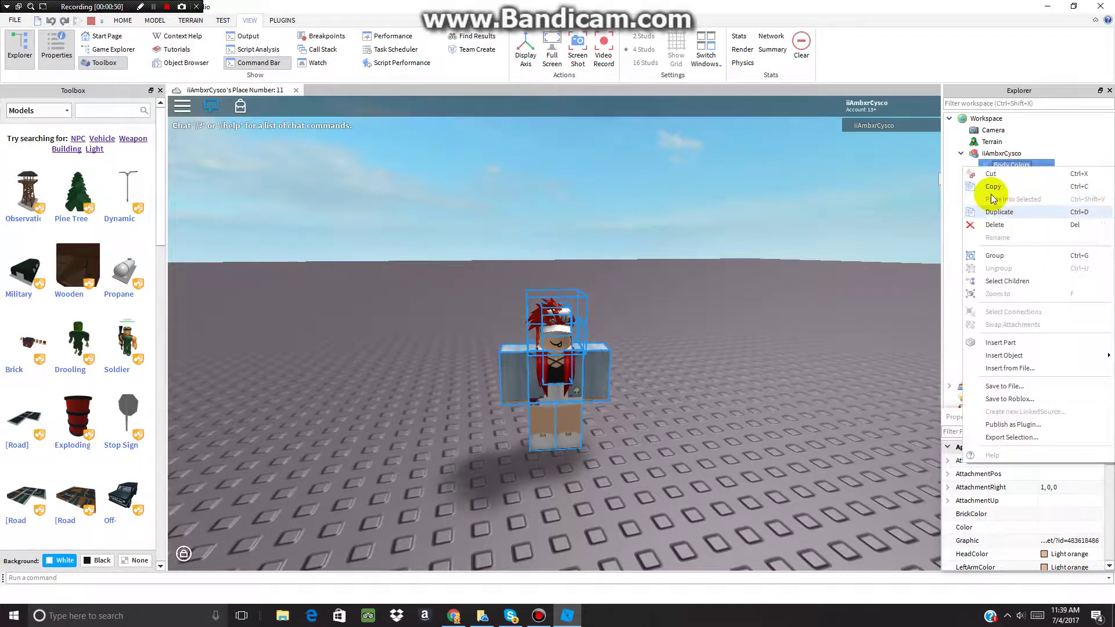
pyautogui.click(988, 188)
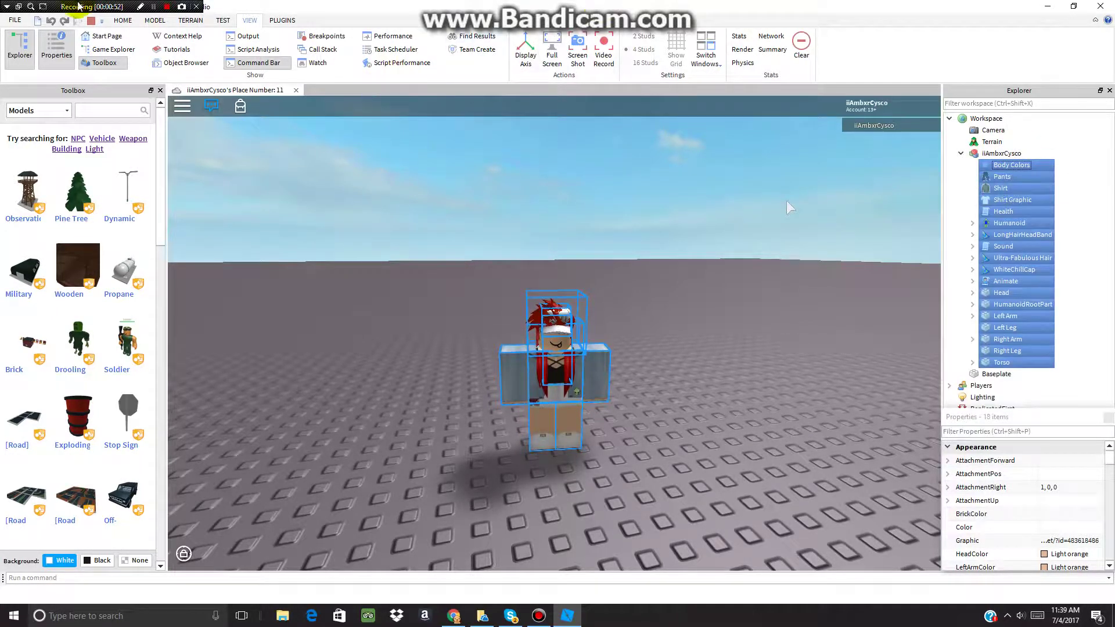
pyautogui.click(91, 21)
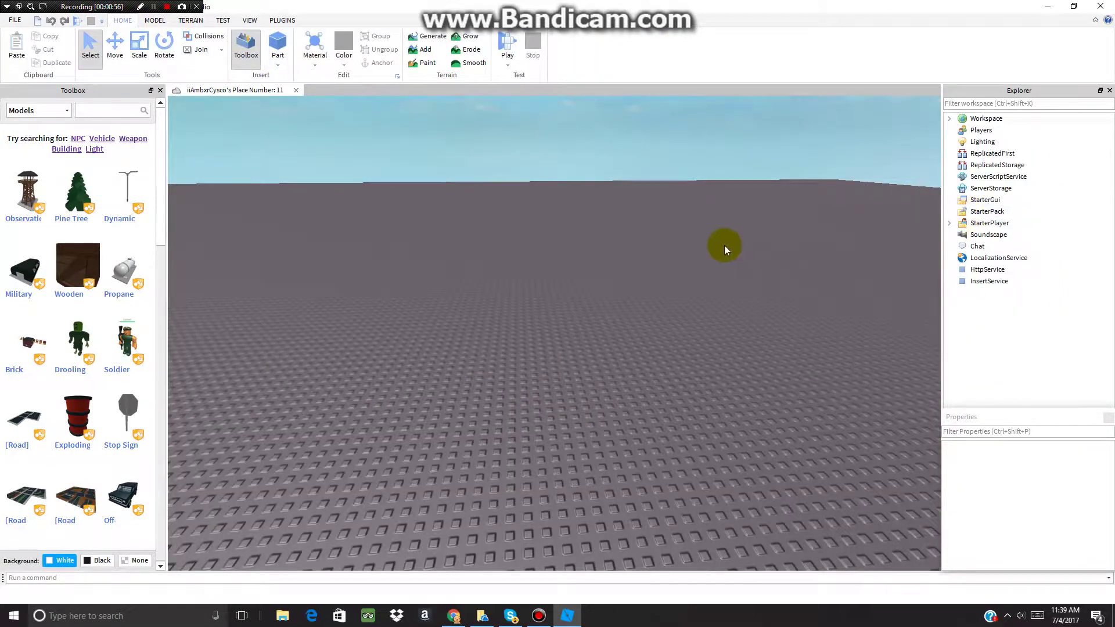
# Paste the copied character objects into the Workspace and group them into a single model.
pyautogui.hotkey('ctrl', 'v')
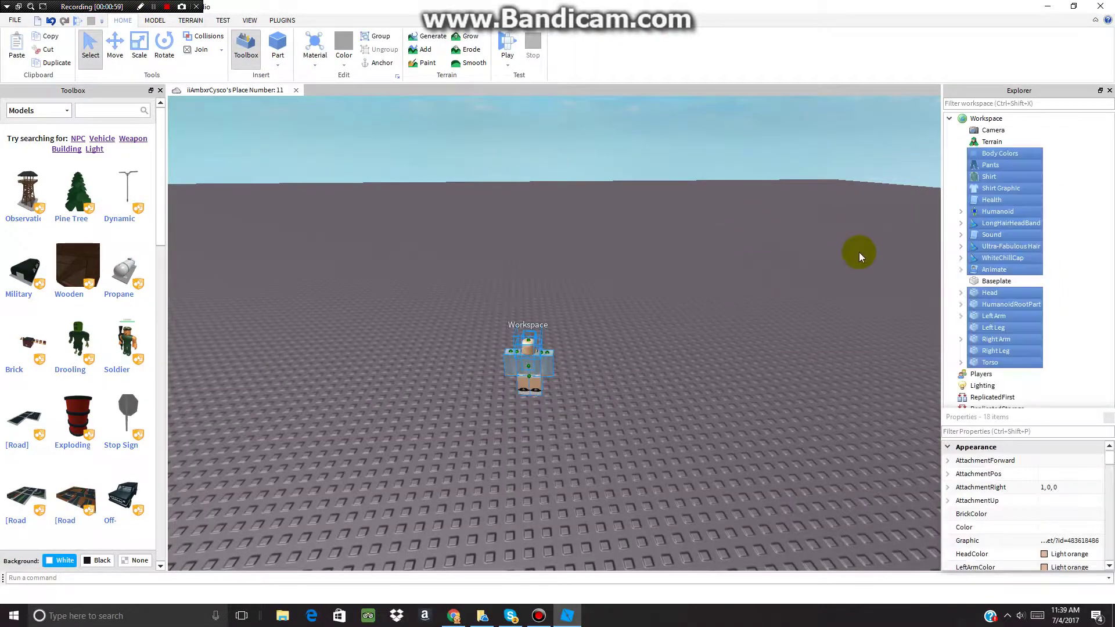
pyautogui.rightClick(1013, 155)
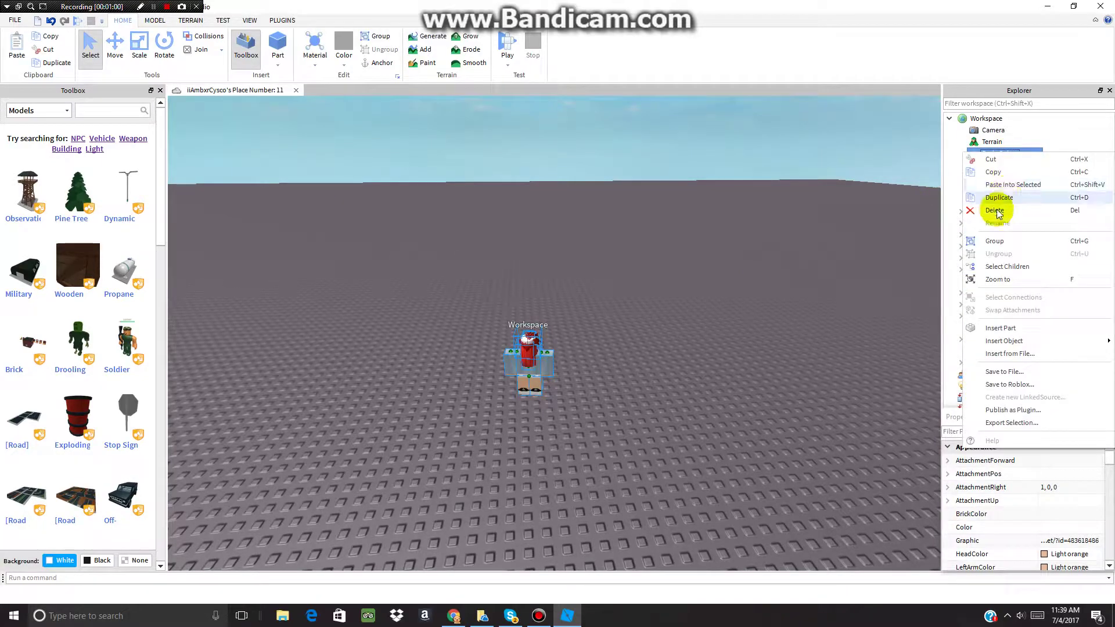
pyautogui.click(996, 238)
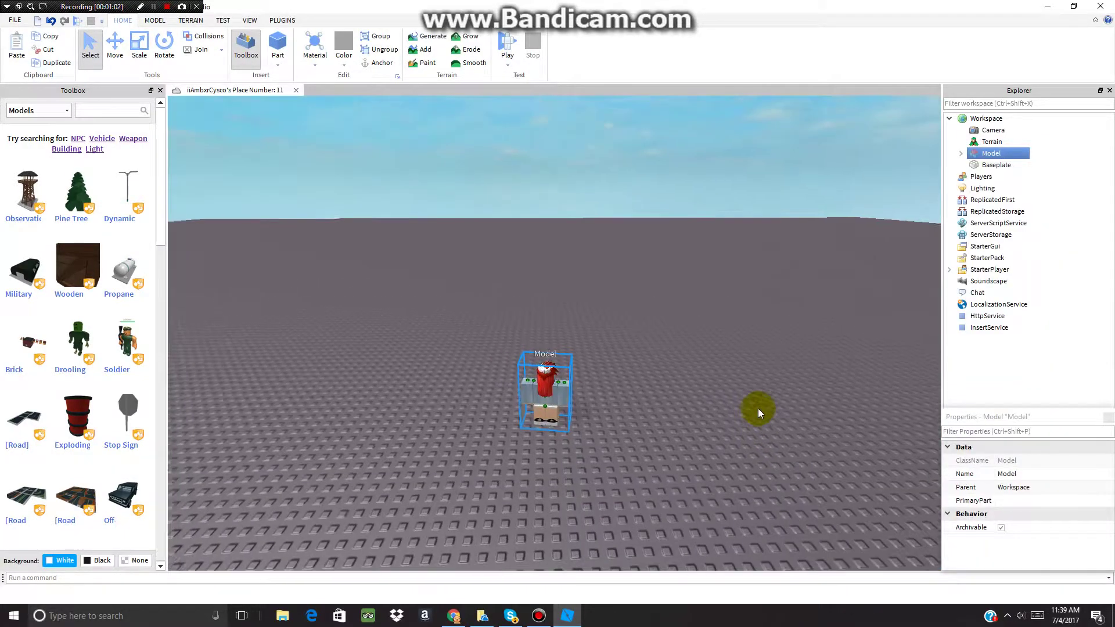
# Move the green attachment points on the model's face, front and shoulders away onto the baseplate.
pyautogui.press('f')
pyautogui.scroll(-5, 758, 409)
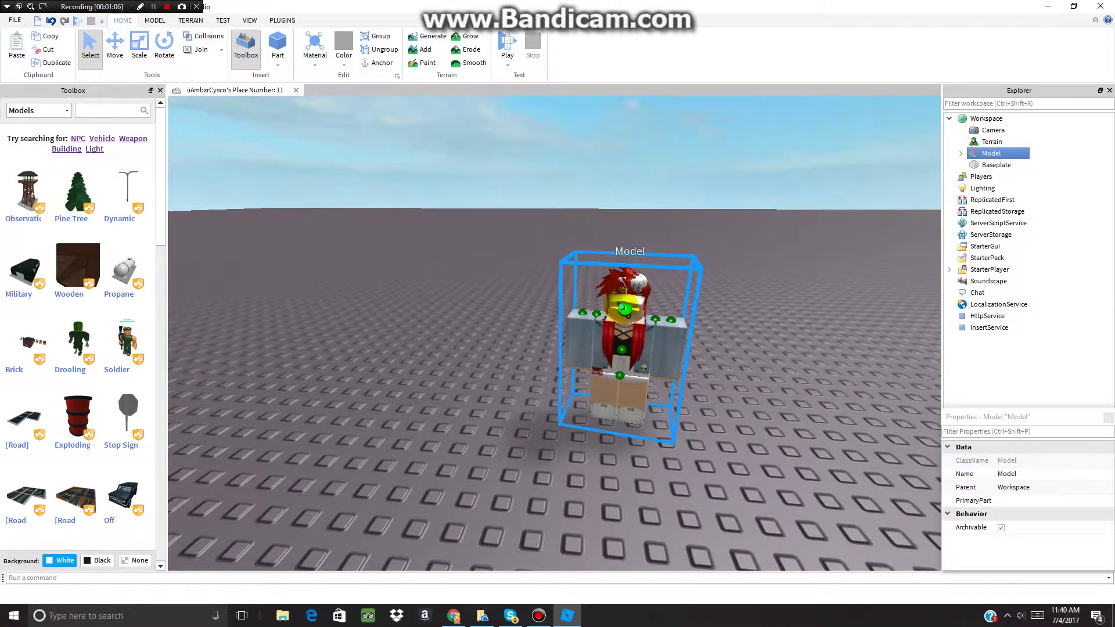
pyautogui.click(623, 308)
pyautogui.moveTo(658, 318); pyautogui.dragTo(689, 339)
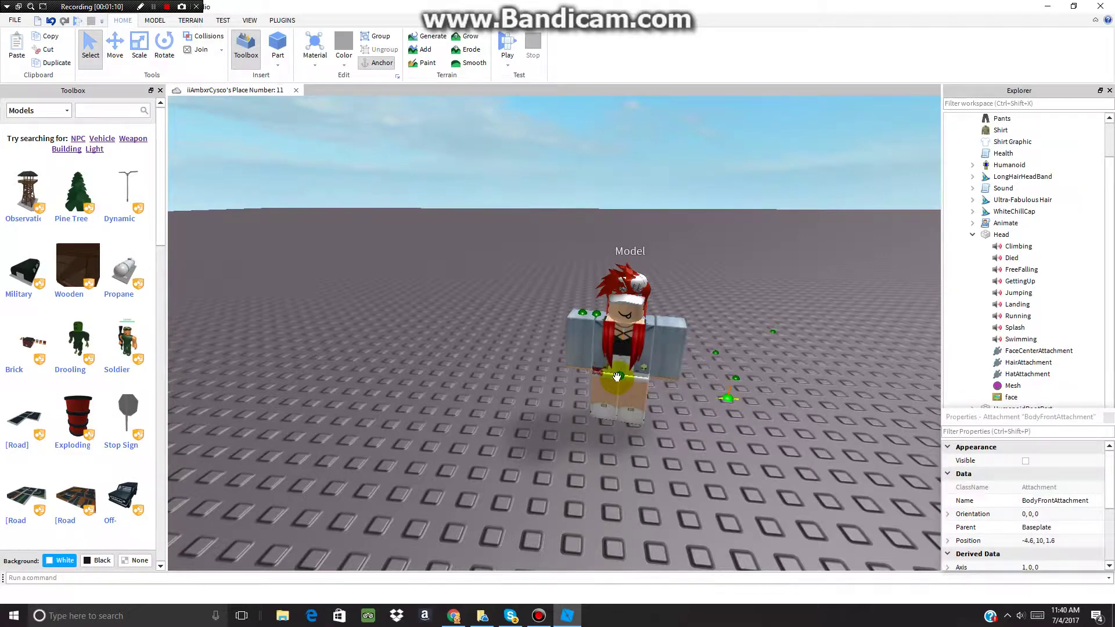
pyautogui.click(552, 370)
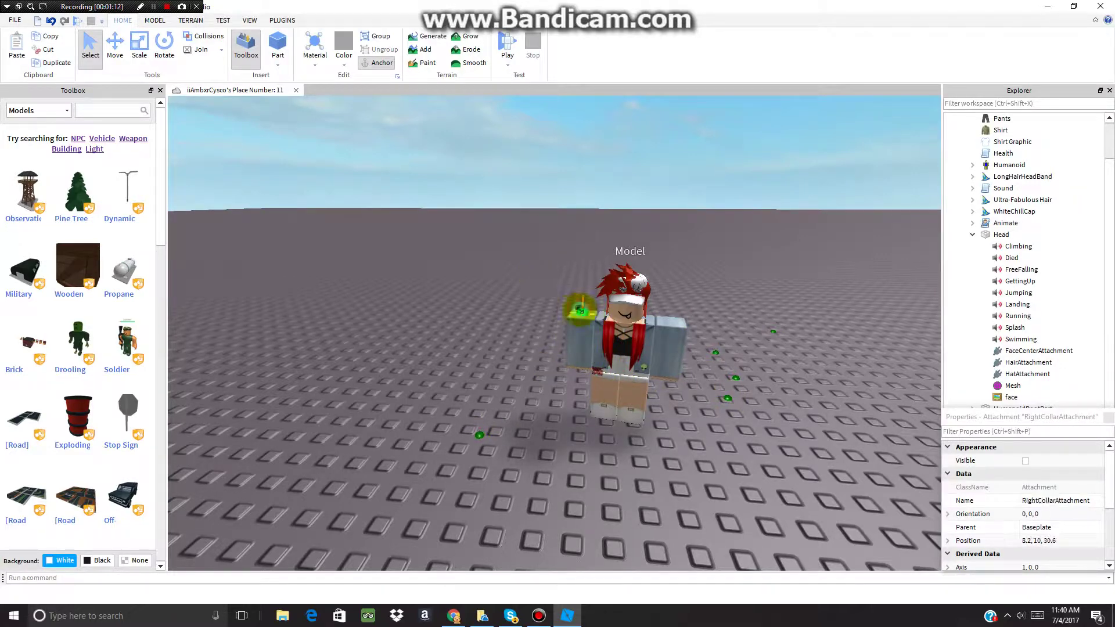
pyautogui.moveTo(579, 310); pyautogui.dragTo(512, 331)
pyautogui.scroll(6, 663, 373)
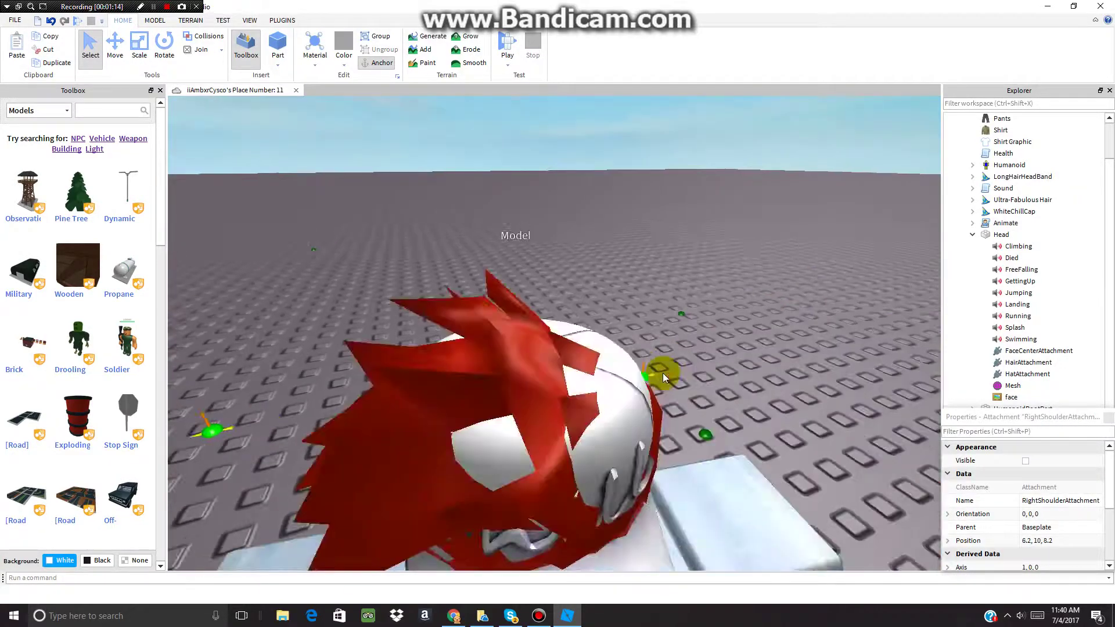
# Move the WaistBackAttachment off the model's back onto the baseplate and check the character from the front.
pyautogui.moveTo(663, 373); pyautogui.dragTo(664, 373, button='right')
pyautogui.scroll(-5, 662, 373)
pyautogui.press('d')
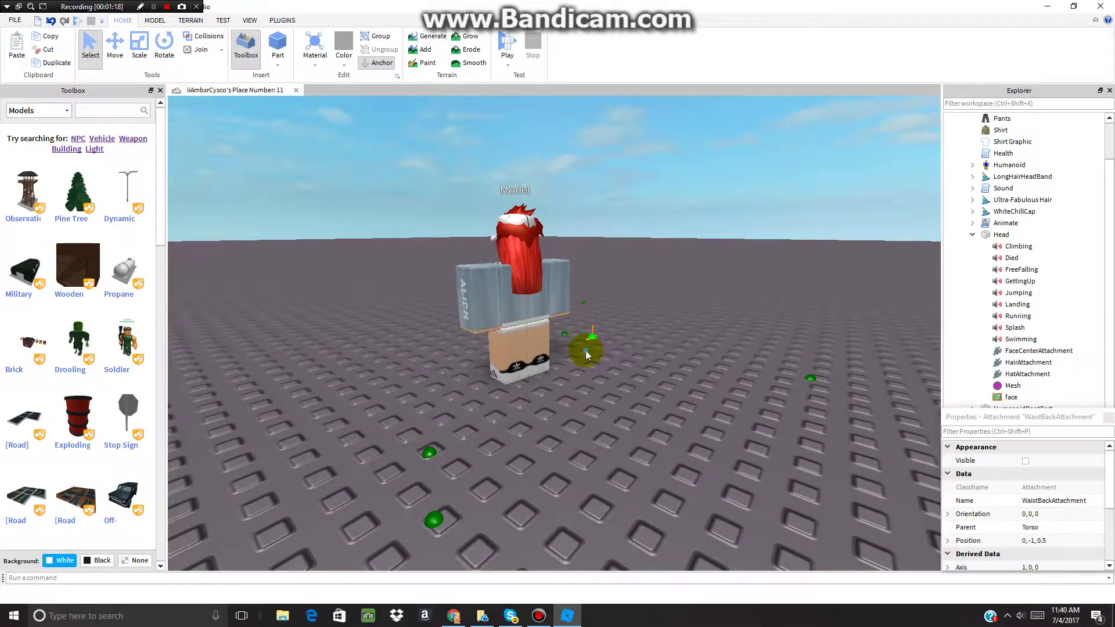
pyautogui.press('w')
pyautogui.moveTo(586, 351); pyautogui.dragTo(588, 350, button='right')
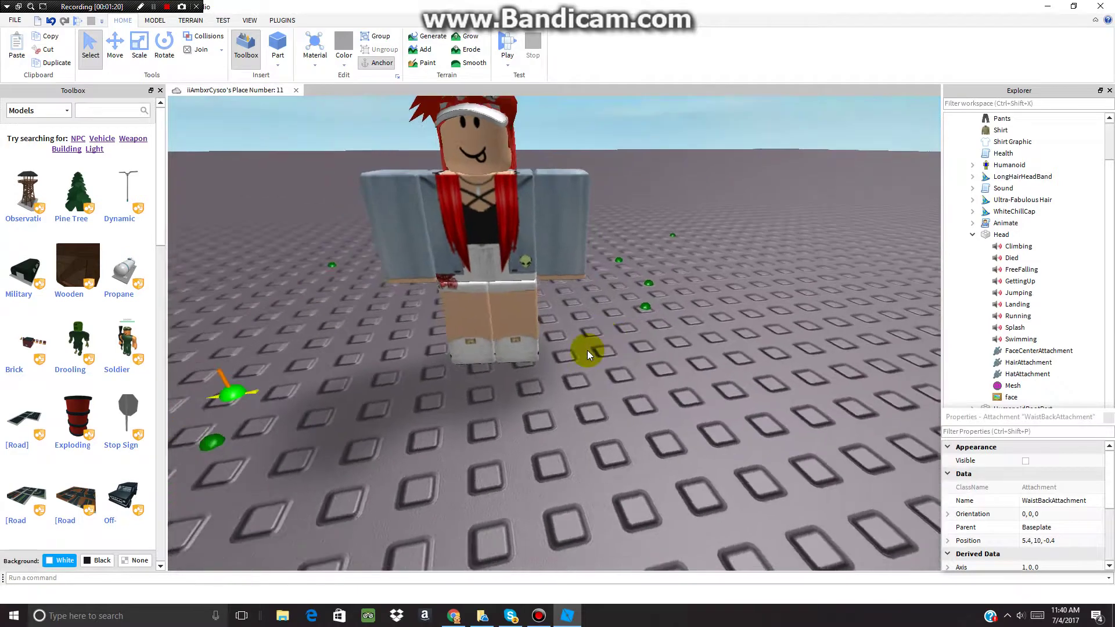
pyautogui.scroll(-2, 587, 351)
# Collapse the grouped Model in the Explorer, select it and open its list of object actions.
pyautogui.scroll(5, 994, 261)
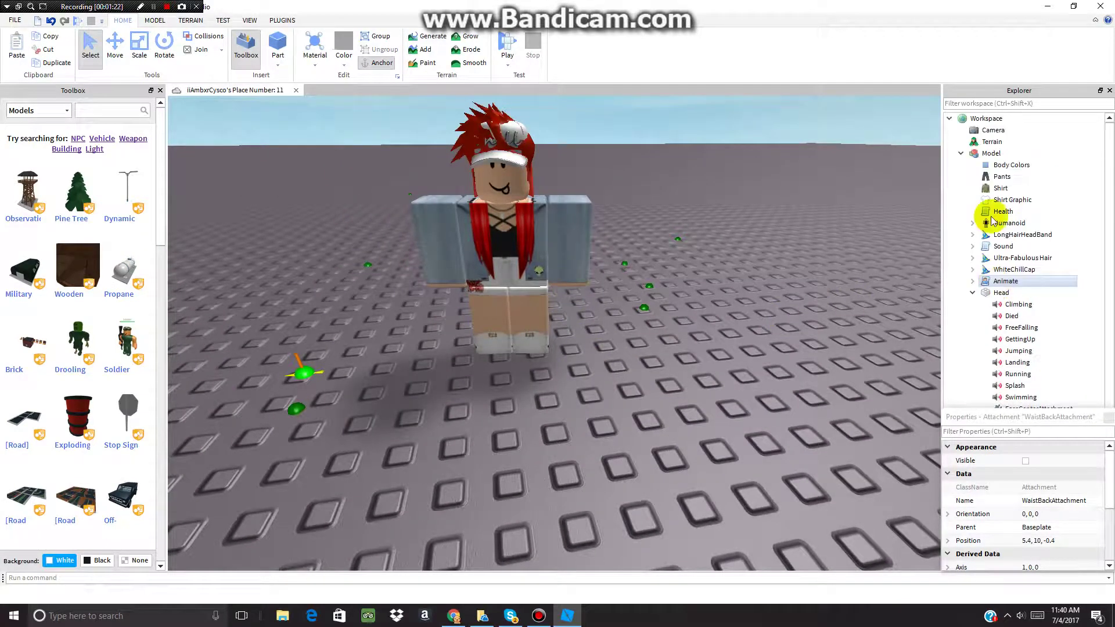
pyautogui.click(960, 153)
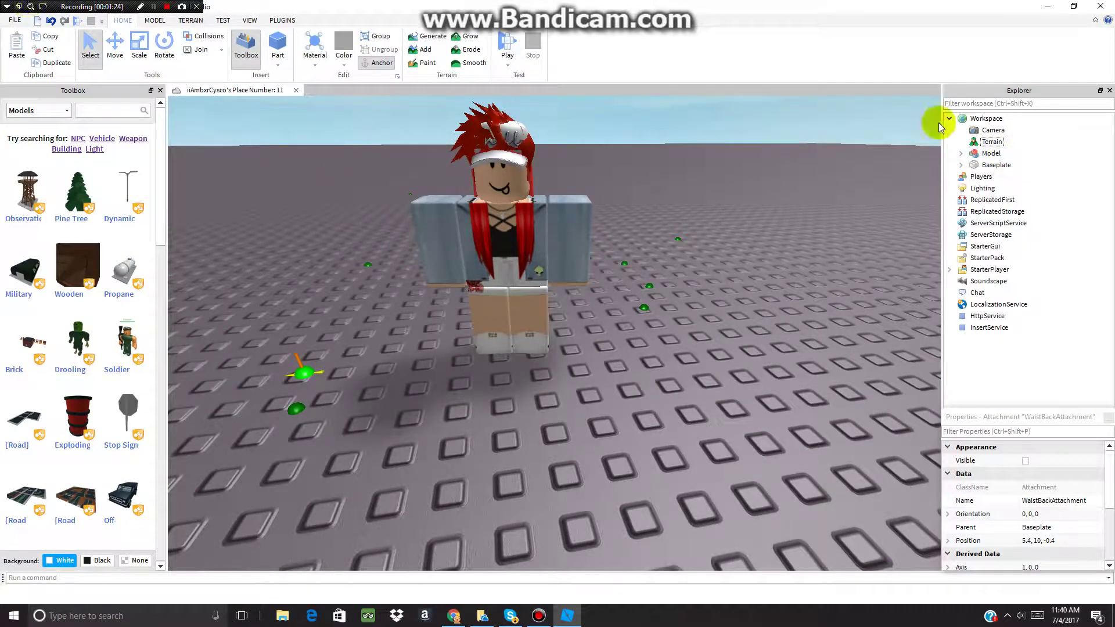
pyautogui.click(992, 153)
pyautogui.rightClick(988, 153)
# Set the viewport shading to Material and enable ambient occlusion, environment lighting and indirect lighting for the world.
pyautogui.click(215, 538)
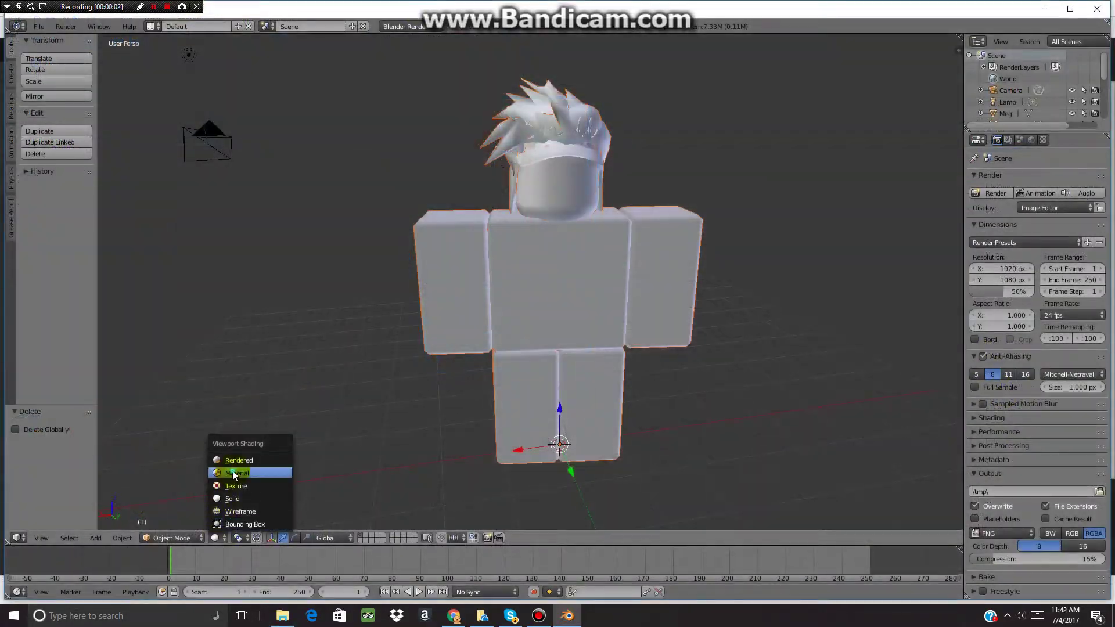
pyautogui.click(236, 472)
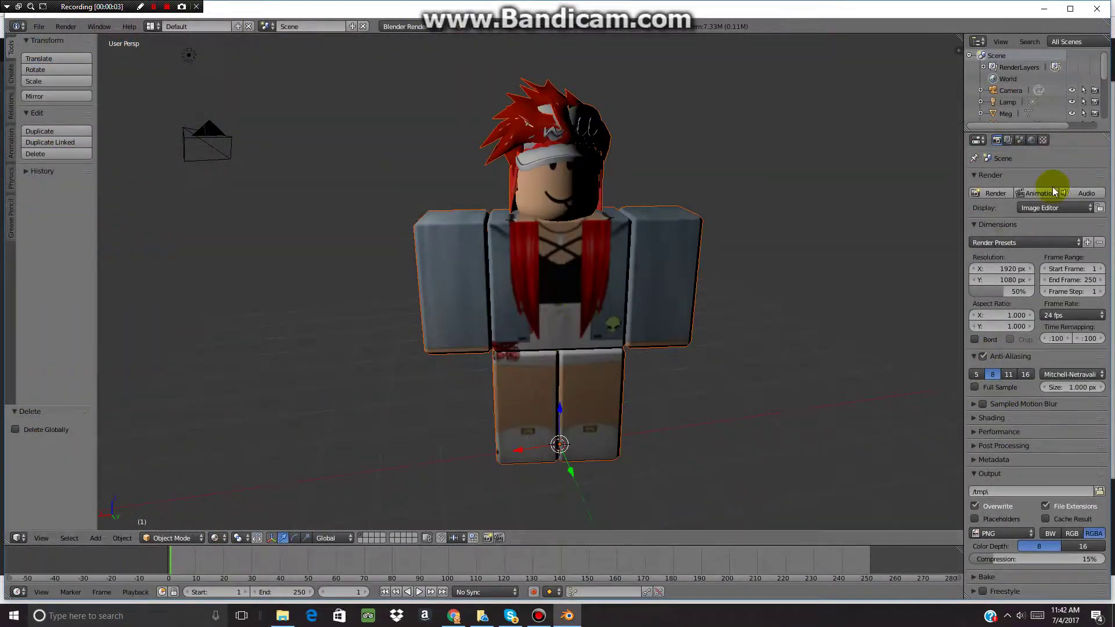
pyautogui.click(1031, 139)
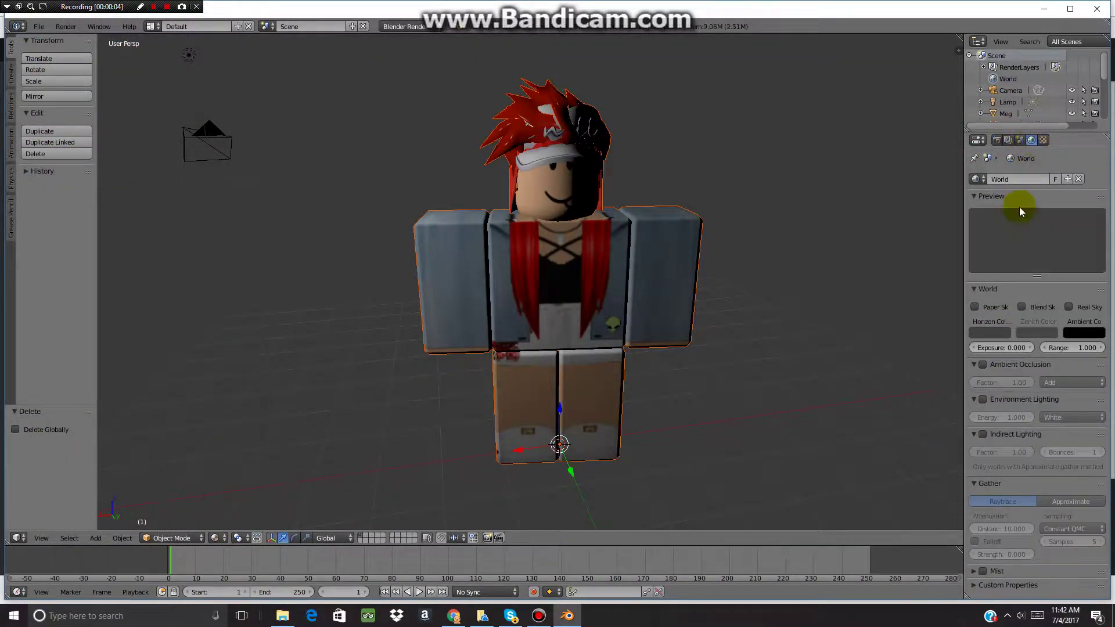
pyautogui.click(983, 364)
pyautogui.click(992, 401)
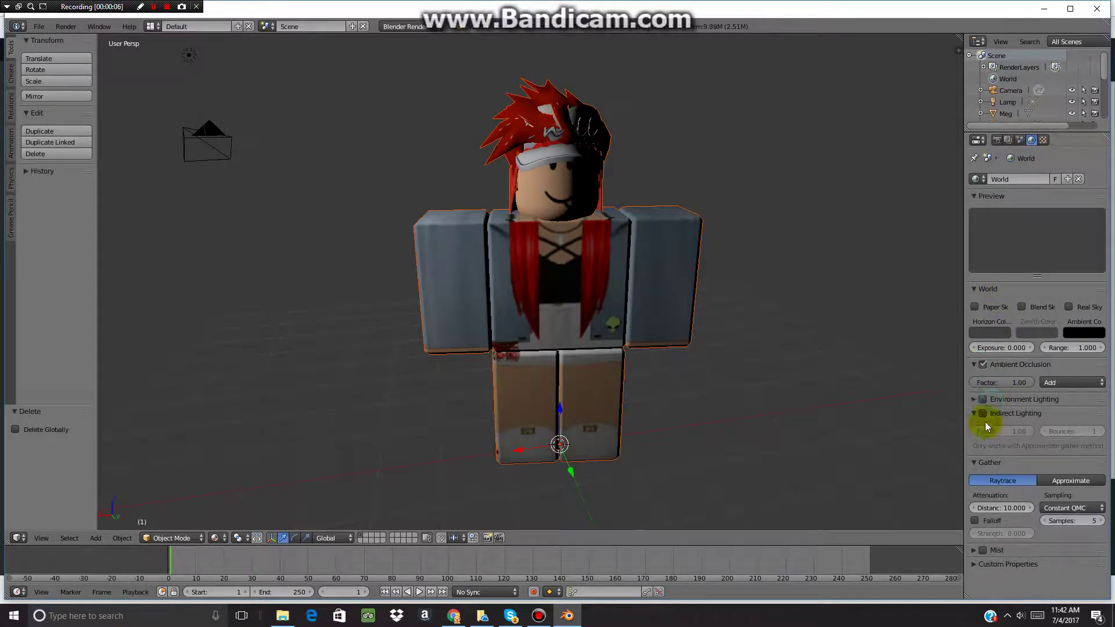
pyautogui.click(983, 399)
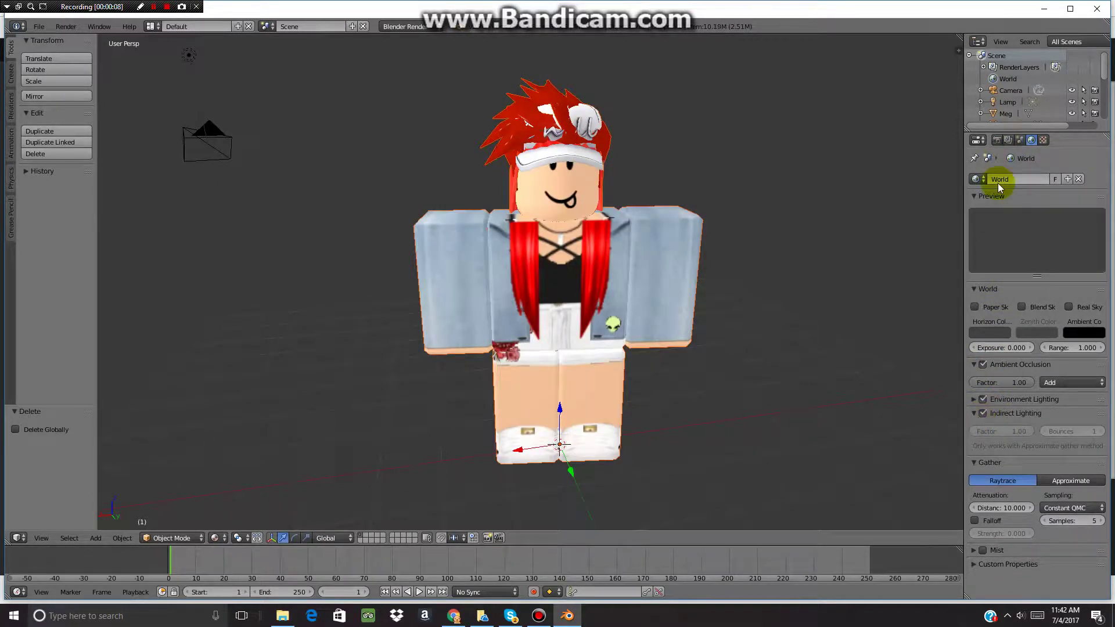
# Set the render's alpha mode to Transparent in the shading settings and return to the world settings.
pyautogui.click(998, 141)
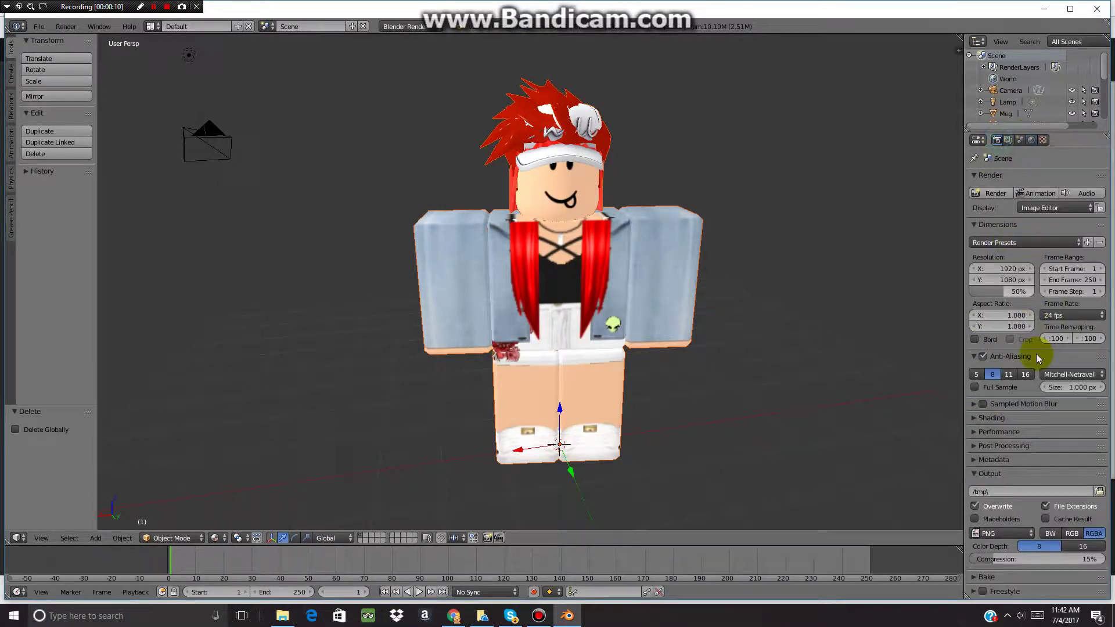
pyautogui.click(975, 418)
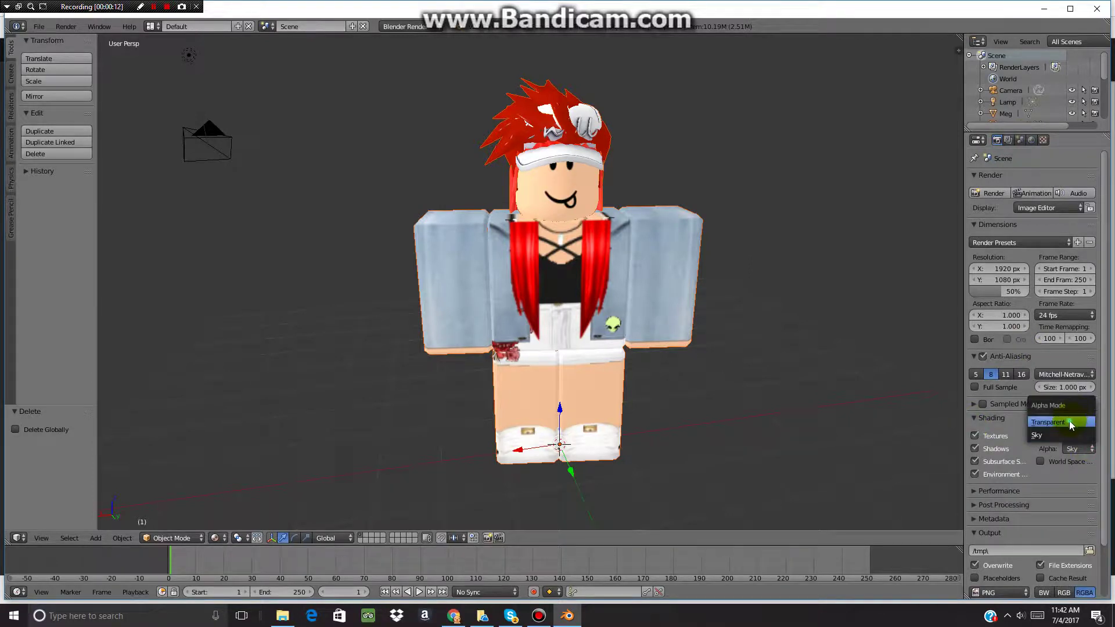
pyautogui.click(1070, 422)
pyautogui.click(1033, 140)
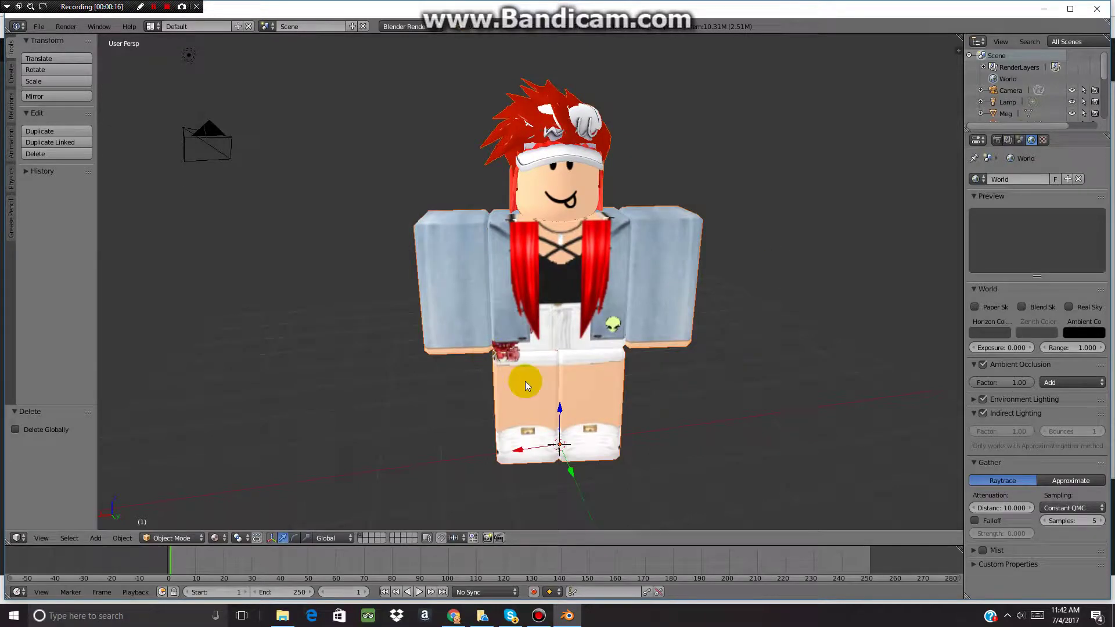
# Move the character's left arm away from the torso by about -0.658 along the X axis.
pyautogui.rightClick(673, 299)
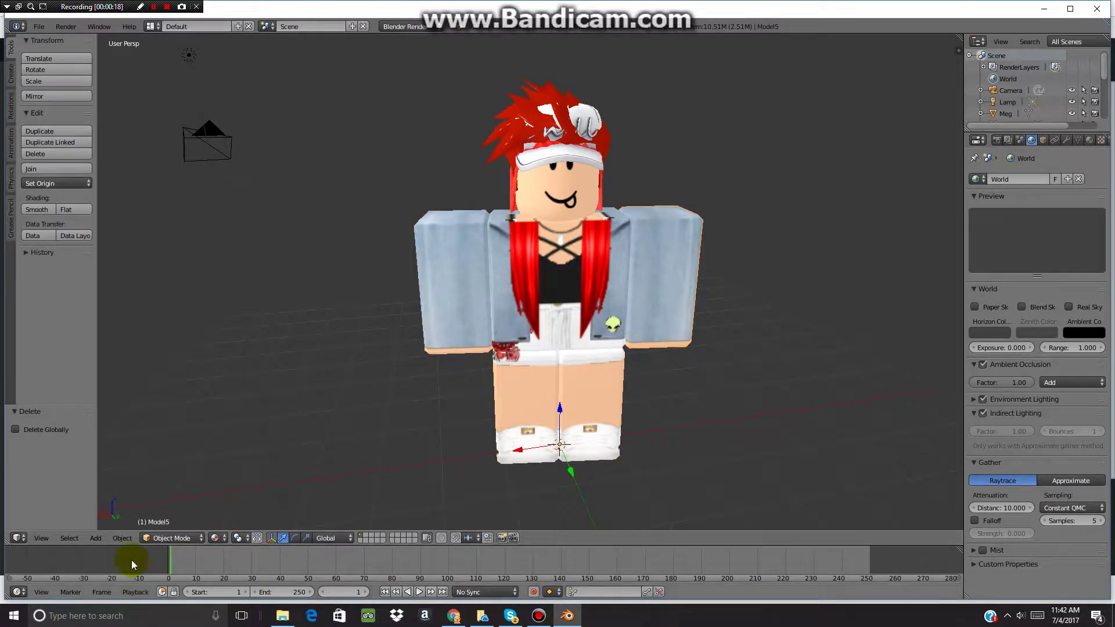
pyautogui.moveTo(549, 448); pyautogui.dragTo(585, 441)
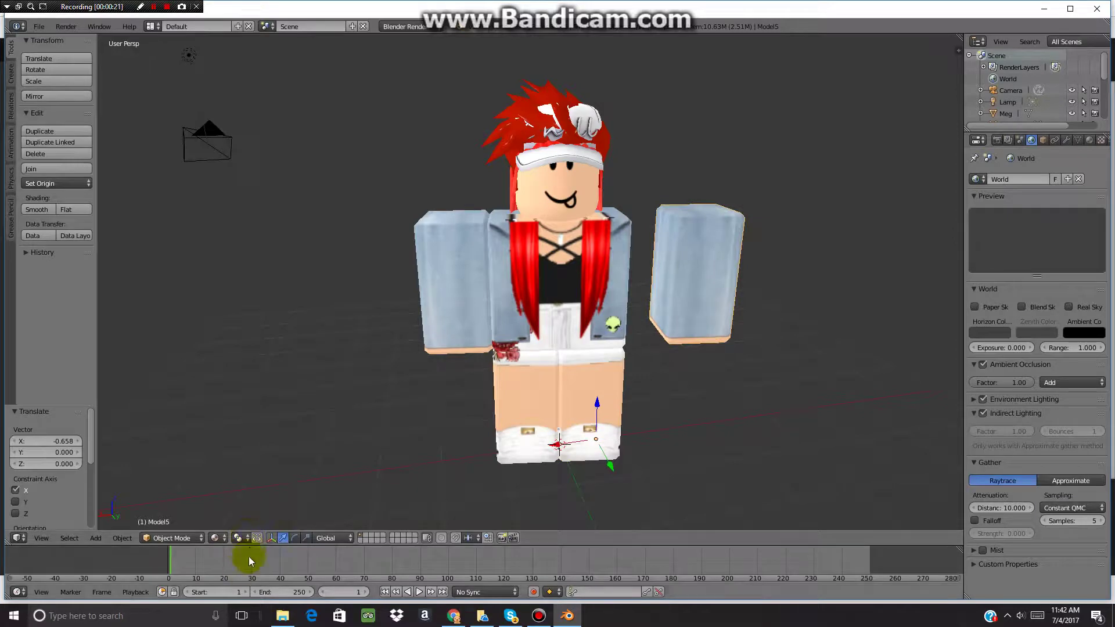
# Put the left arm into Edit Mode, subdivide its mesh with one cut and remove the doubled vertices.
pyautogui.click(185, 538)
pyautogui.click(174, 511)
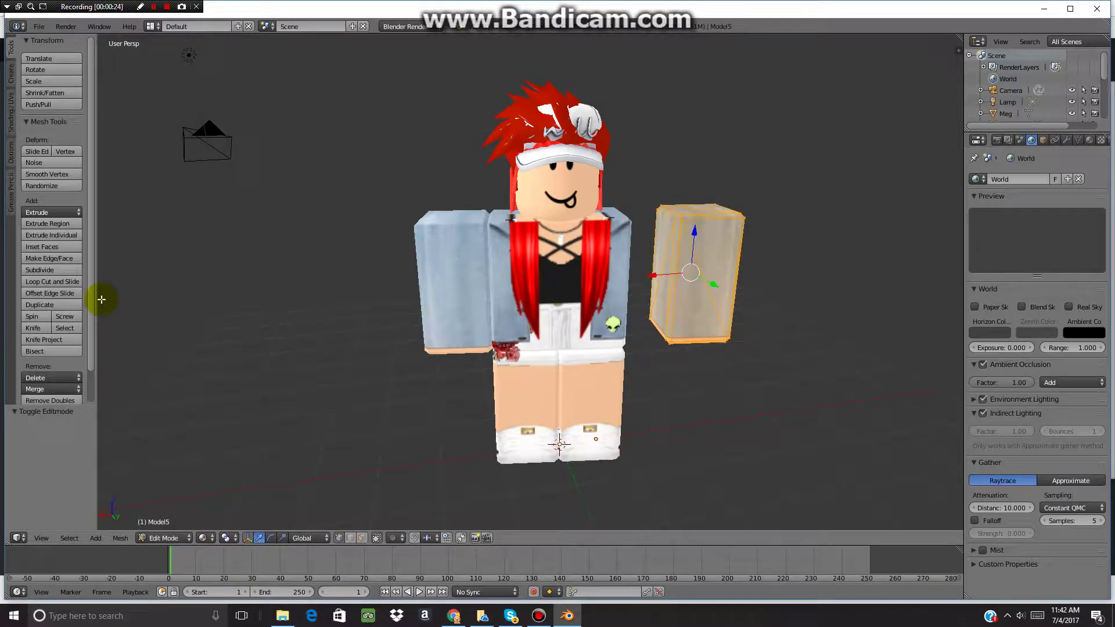
pyautogui.click(57, 270)
pyautogui.click(49, 401)
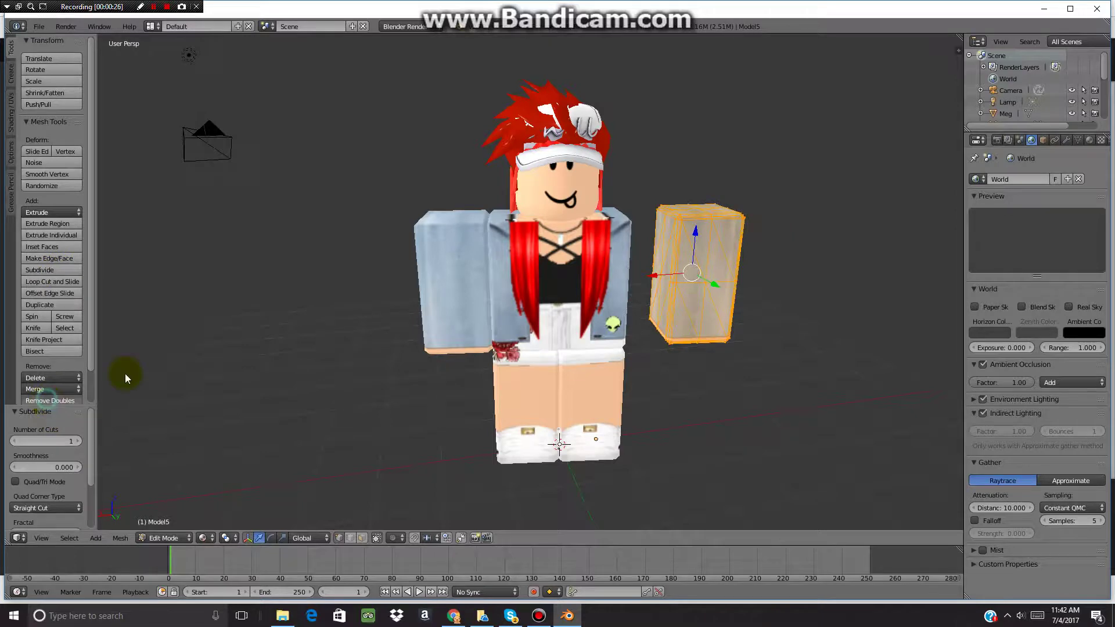
# Select the vertices on the front side of the left arm's lower half.
pyautogui.hotkey('shift', 'f')
pyautogui.press('w')
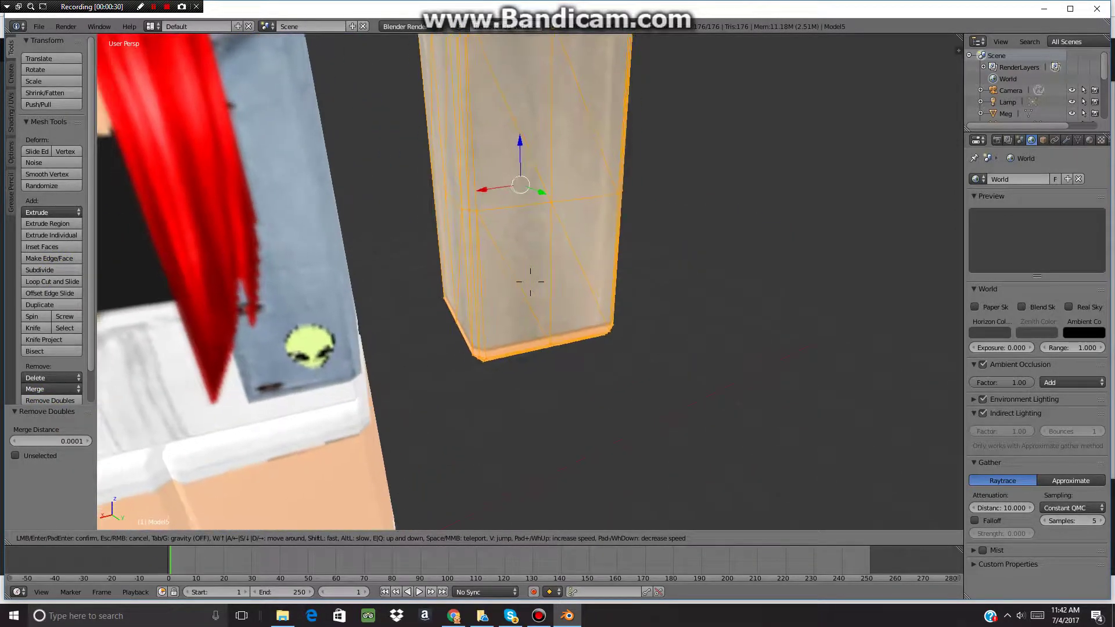
pyautogui.click(530, 281)
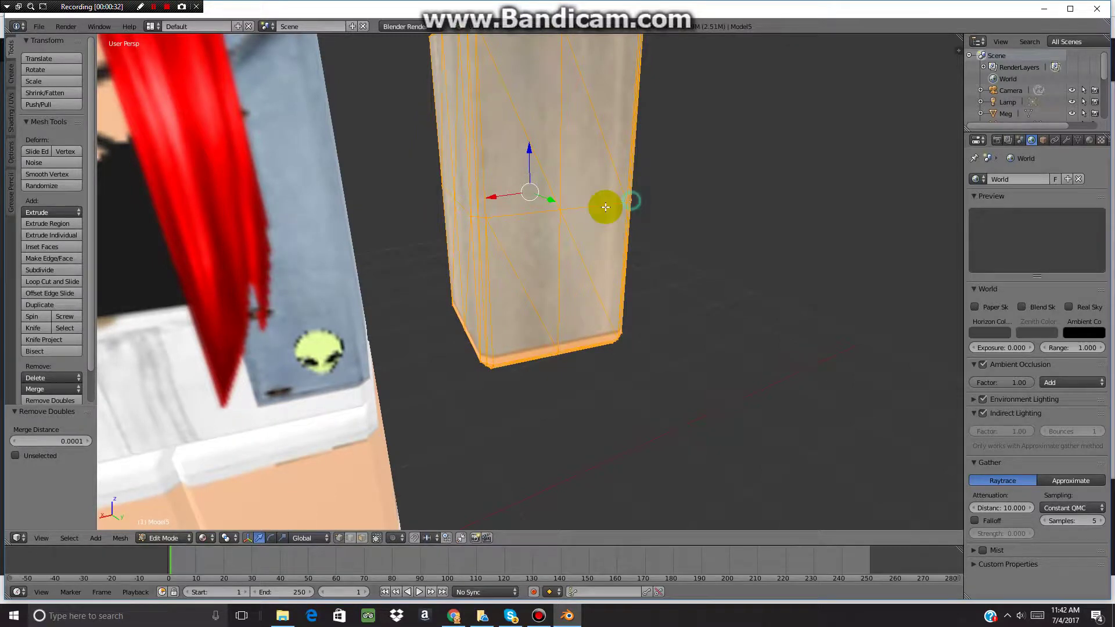
pyautogui.rightClick(570, 342)
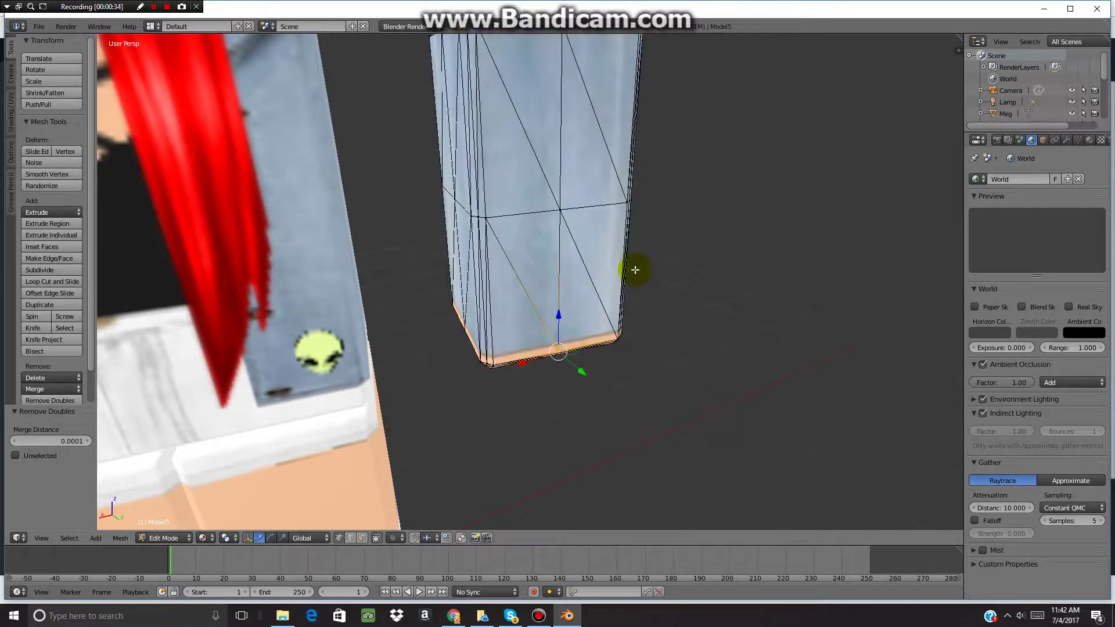
pyautogui.moveTo(598, 205)
pyautogui.keyDown('ctrl'); pyautogui.mouseDown()
pyautogui.moveTo(447, 287)
pyautogui.moveTo(699, 365)
pyautogui.moveTo(687, 342)
pyautogui.mouseUp(); pyautogui.keyUp('ctrl')
pyautogui.moveTo(510, 208)
pyautogui.keyDown('ctrl'); pyautogui.mouseDown()
pyautogui.moveTo(842, 428)
pyautogui.moveTo(697, 353)
pyautogui.mouseUp(); pyautogui.keyUp('ctrl')
# Add the lower half of the arm's inner side, facing the torso, to the selection.
pyautogui.hotkey('shift', 'f')
pyautogui.press('w')
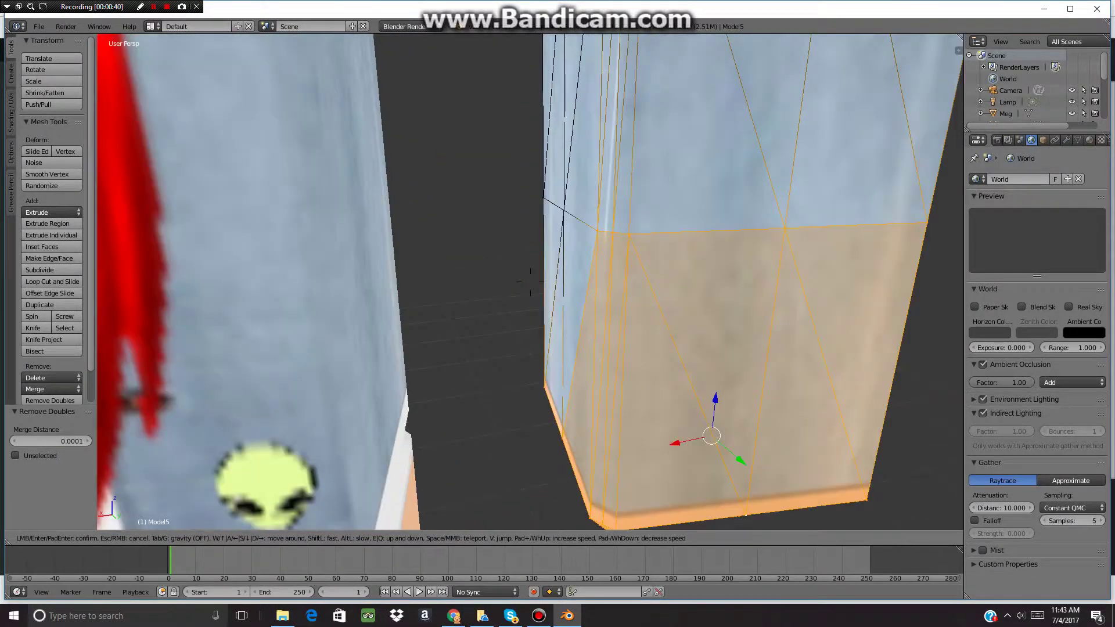
pyautogui.press('a')
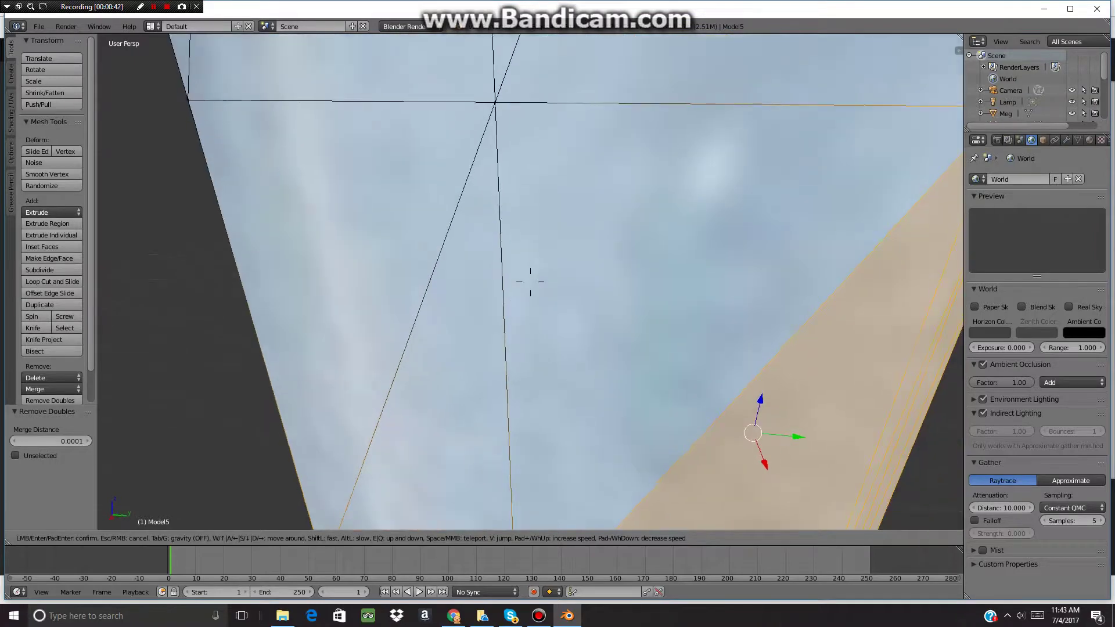
pyautogui.press('a')
pyautogui.press('s')
pyautogui.press('a')
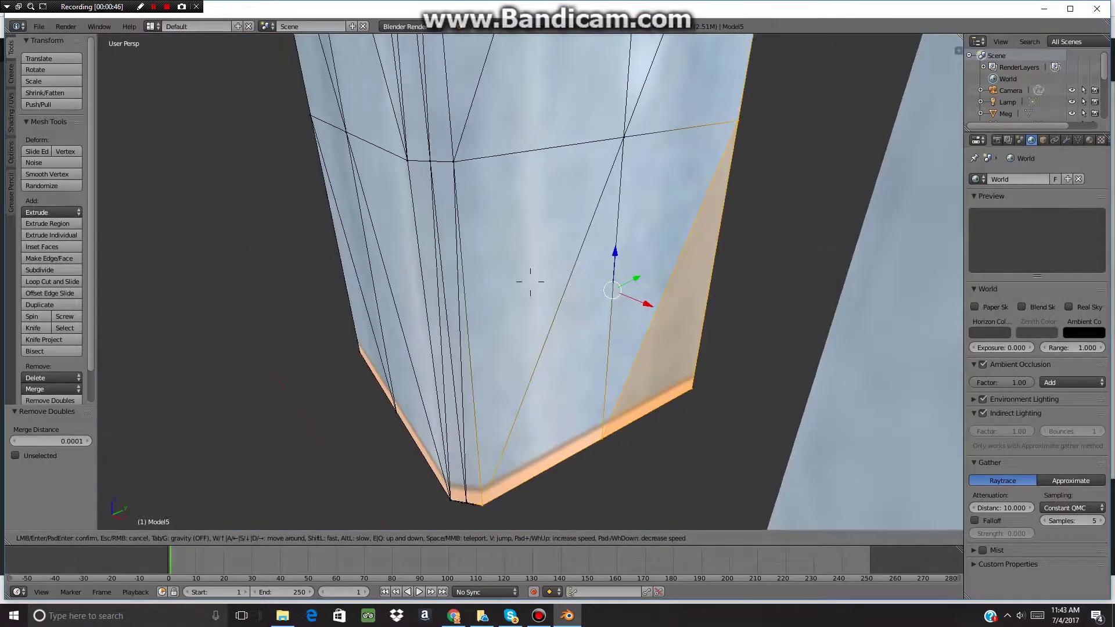
pyautogui.click(531, 280)
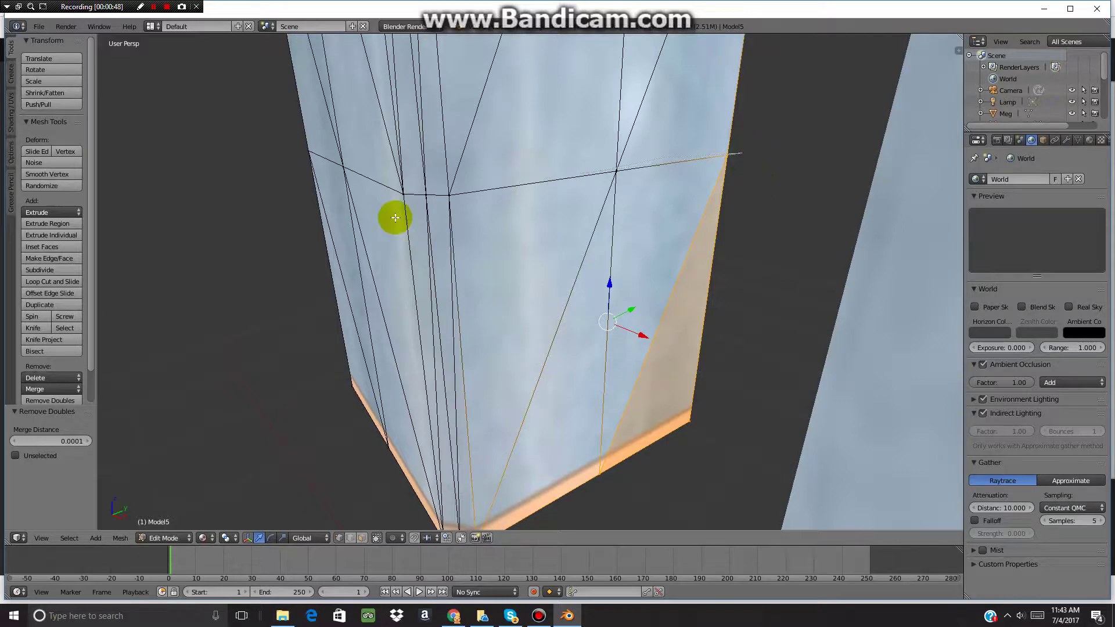
pyautogui.keyDown('shift'); pyautogui.click(665, 157); pyautogui.keyUp('shift')
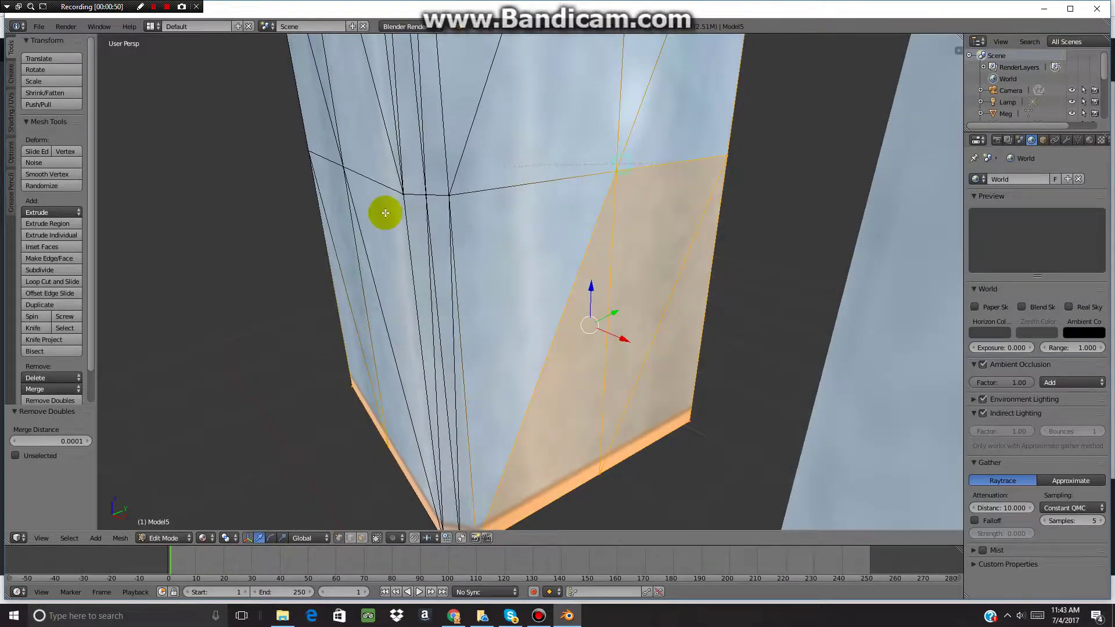
pyautogui.keyDown('shift'); pyautogui.click(557, 341); pyautogui.keyUp('shift')
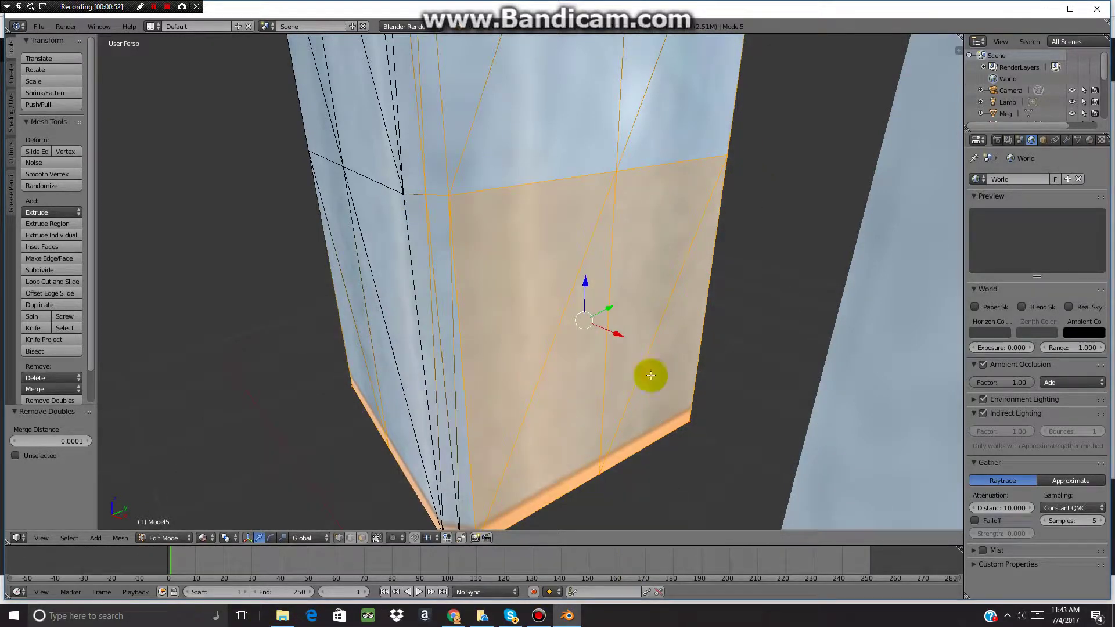
# Add the lower half of the arm's back side and its bottom edge to the selection.
pyautogui.hotkey('shift', 'f')
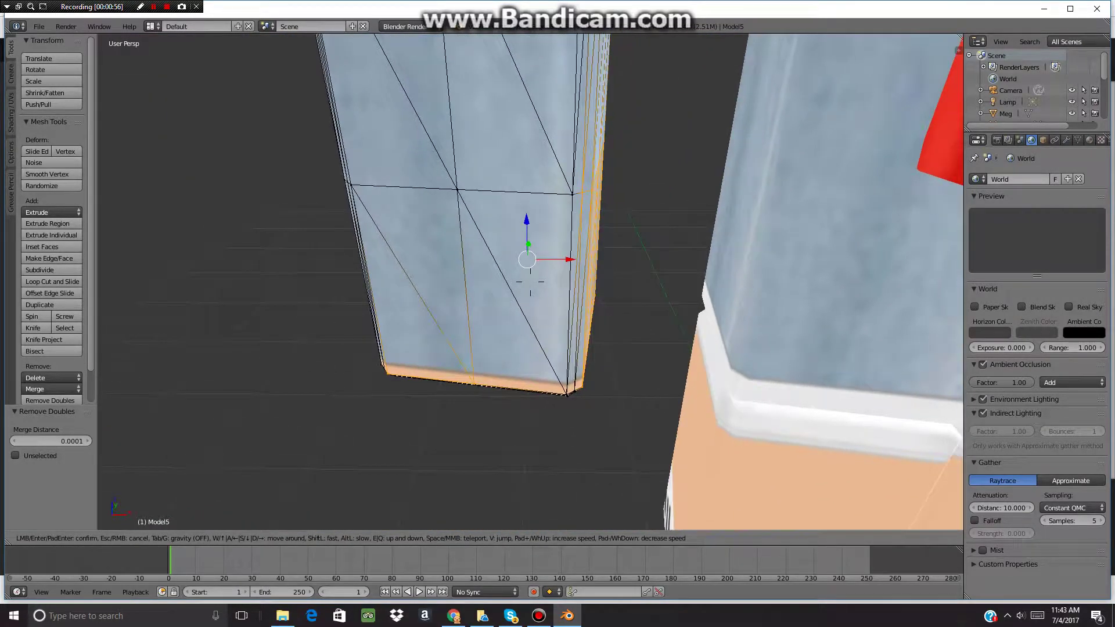
pyautogui.click(628, 257)
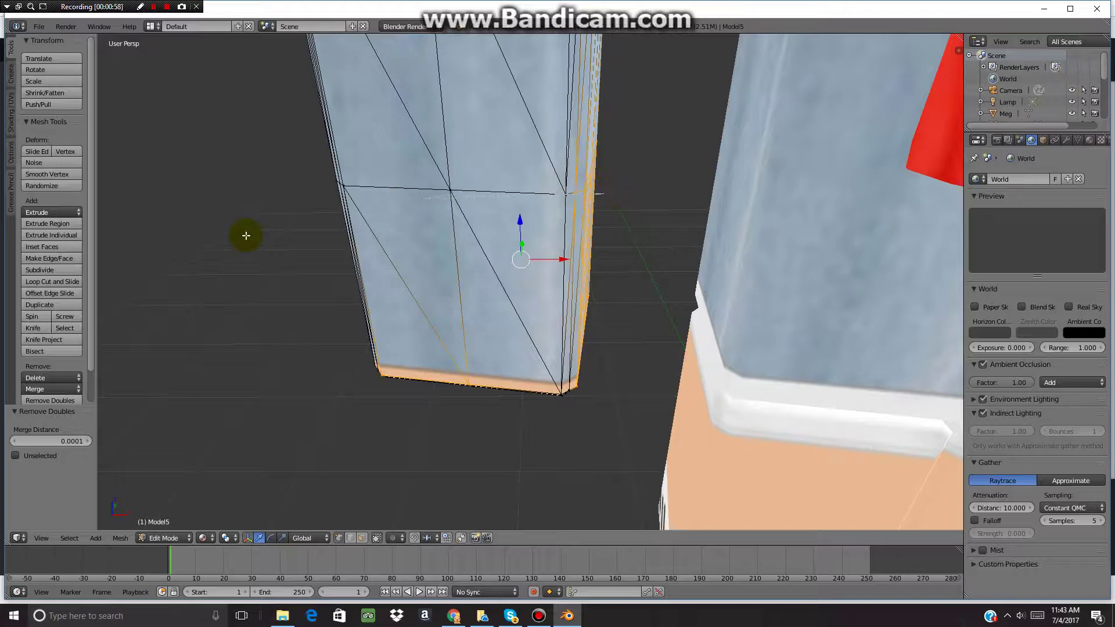
pyautogui.moveTo(245, 235)
pyautogui.keyDown('ctrl'); pyautogui.mouseDown()
pyautogui.moveTo(667, 406)
pyautogui.moveTo(605, 216)
pyautogui.mouseUp(); pyautogui.keyUp('ctrl')
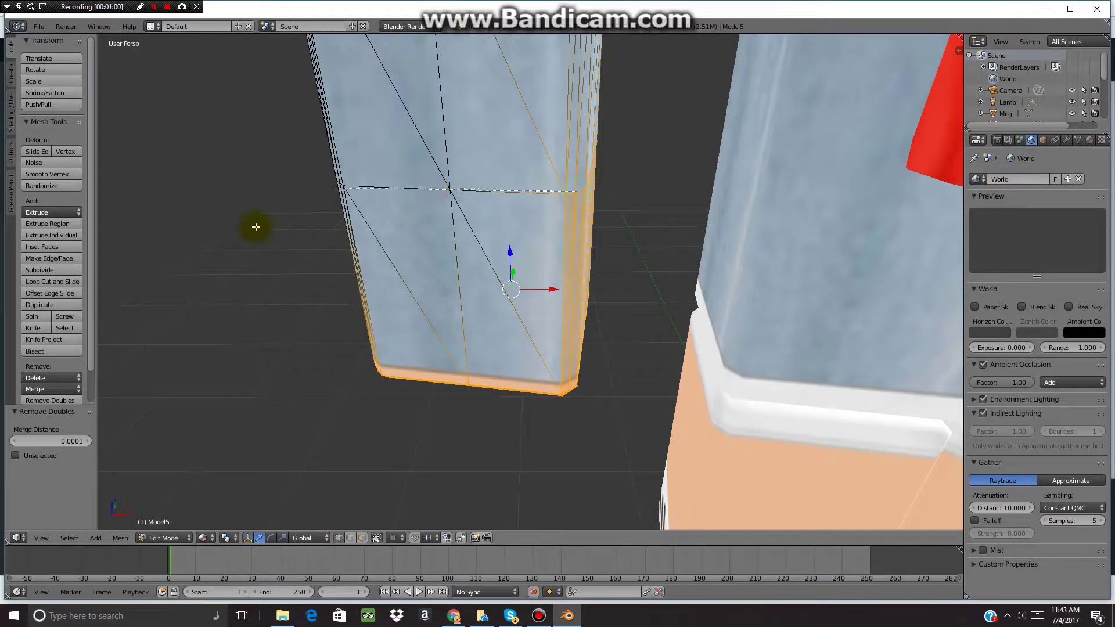
pyautogui.moveTo(257, 227)
pyautogui.keyDown('ctrl'); pyautogui.mouseDown()
pyautogui.moveTo(610, 540)
pyautogui.moveTo(444, 254)
pyautogui.mouseUp(); pyautogui.keyUp('ctrl')
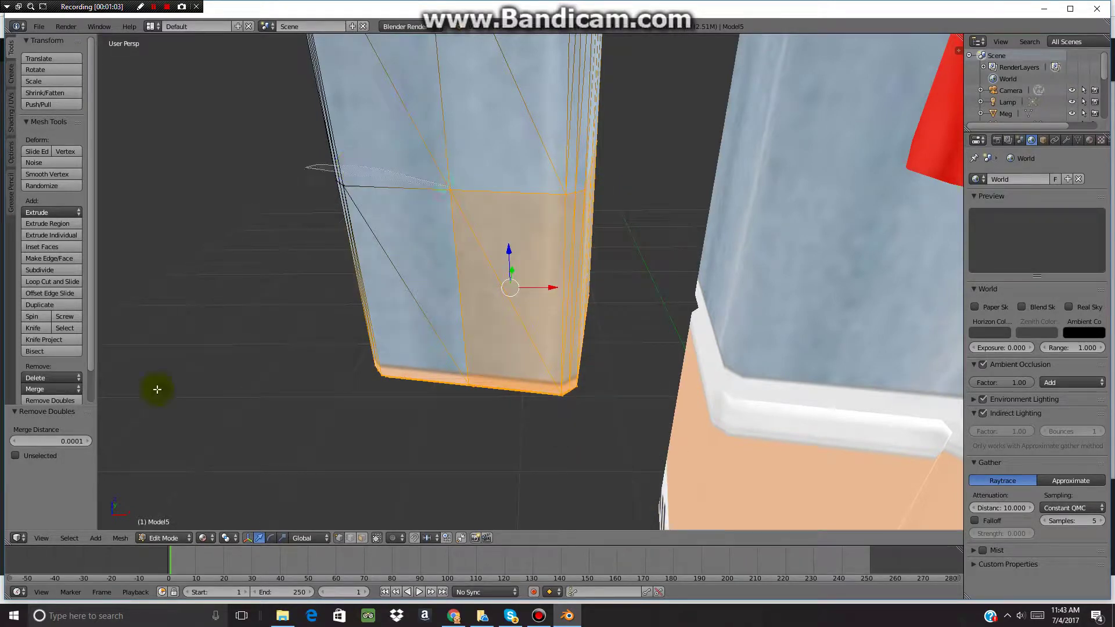
pyautogui.moveTo(157, 389)
pyautogui.keyDown('ctrl'); pyautogui.mouseDown()
pyautogui.moveTo(747, 518)
pyautogui.moveTo(735, 500)
pyautogui.mouseUp(); pyautogui.keyUp('ctrl')
# Add the lower half of the arm's outer side with the ALIEN lettering to the selection.
pyautogui.hotkey('shift', 'f')
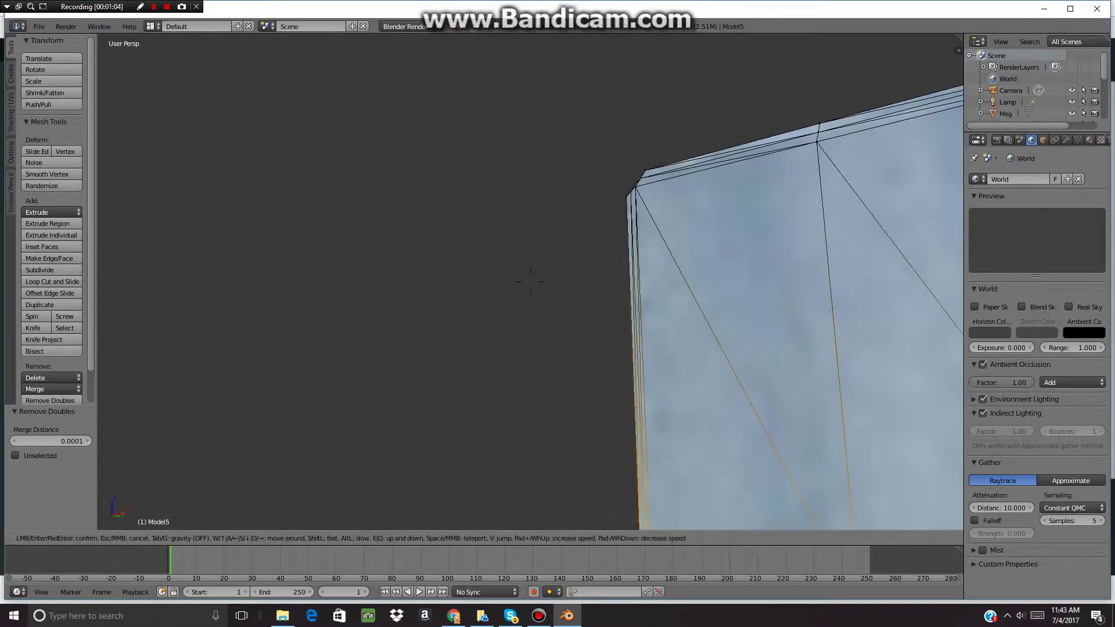
pyautogui.press('a')
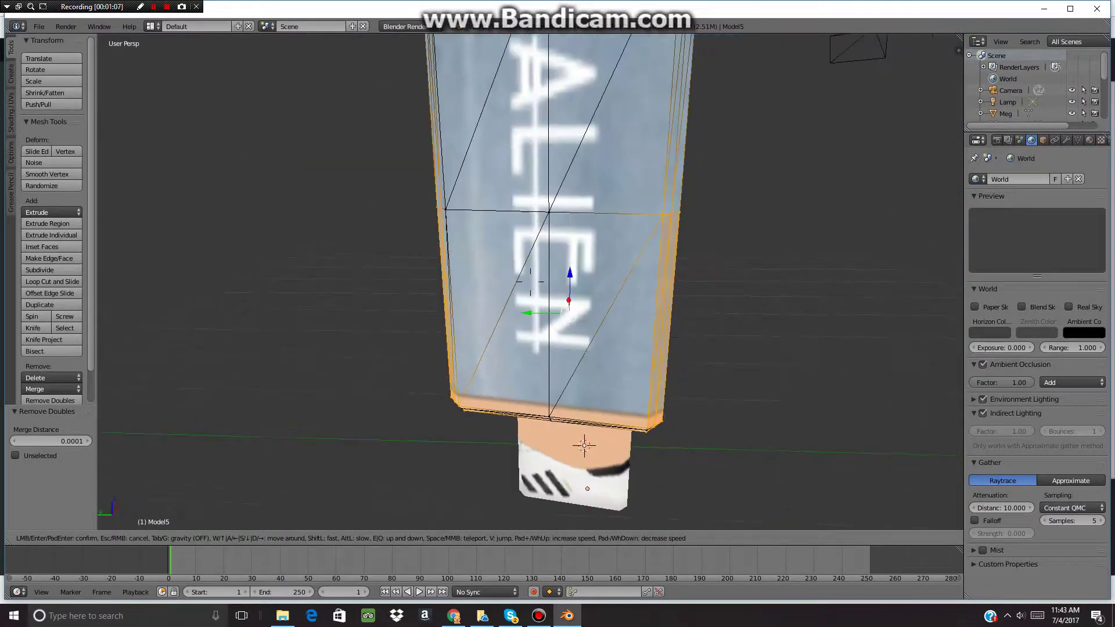
pyautogui.click(514, 285)
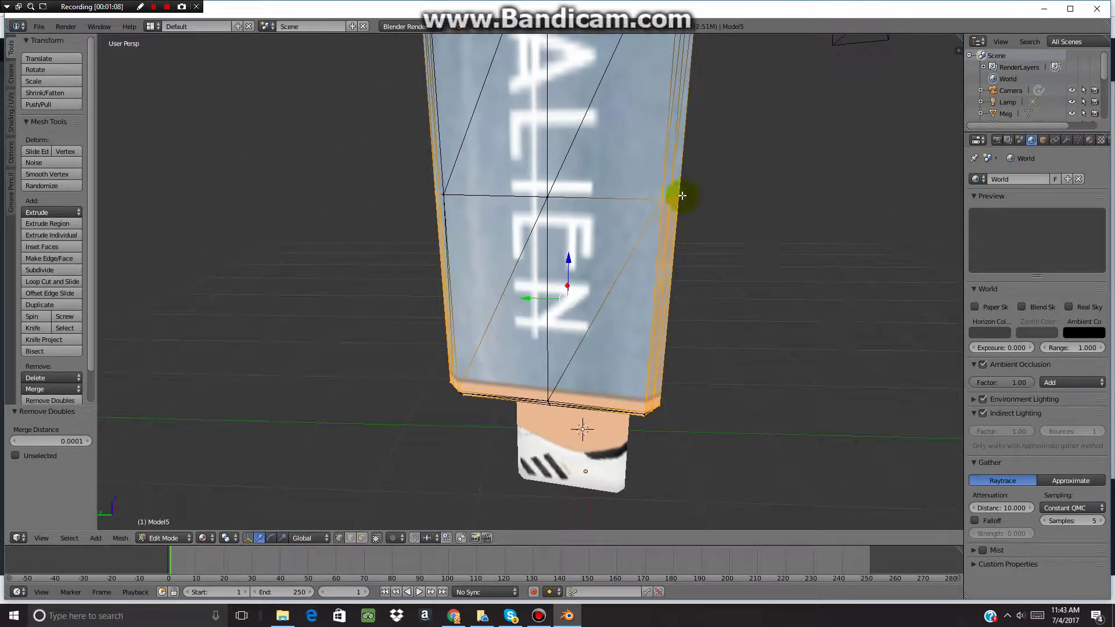
pyautogui.moveTo(551, 192)
pyautogui.keyDown('ctrl'); pyautogui.mouseDown()
pyautogui.moveTo(660, 490)
pyautogui.moveTo(702, 228)
pyautogui.mouseUp(); pyautogui.keyUp('ctrl')
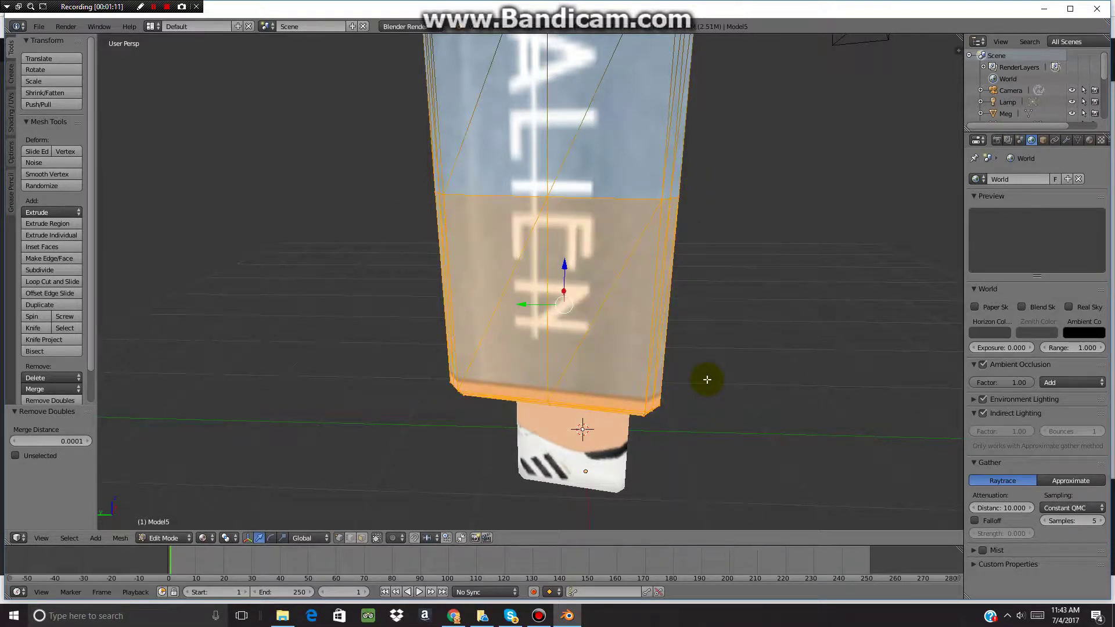
# Add all remaining vertices on the underside of the arm to the selection.
pyautogui.hotkey('shift', 'f')
pyautogui.press('w')
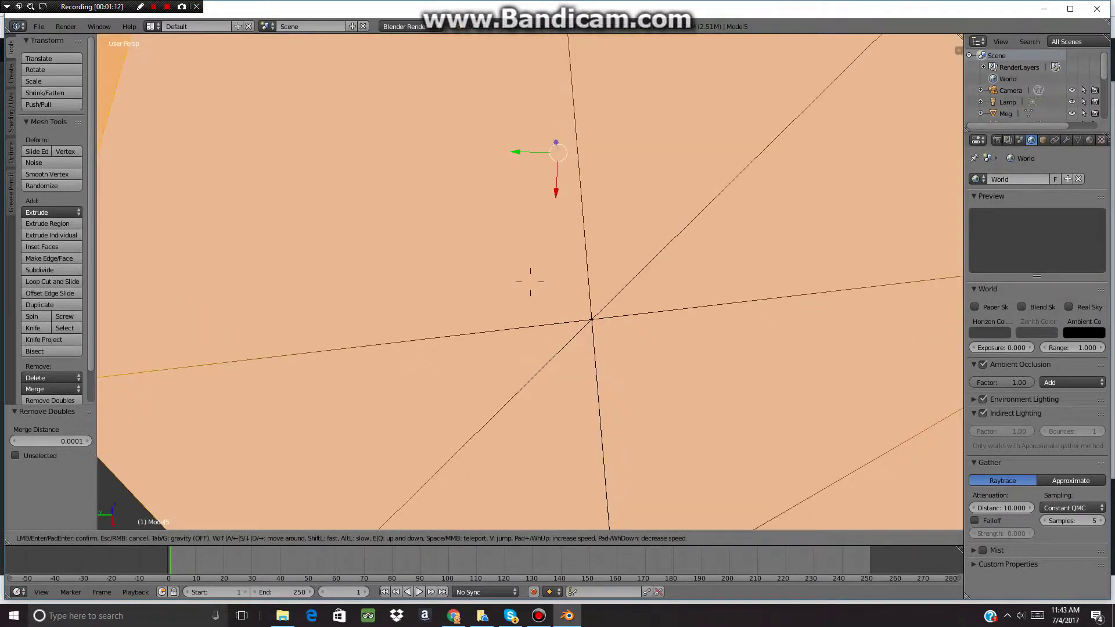
pyautogui.press('s')
pyautogui.click(530, 283)
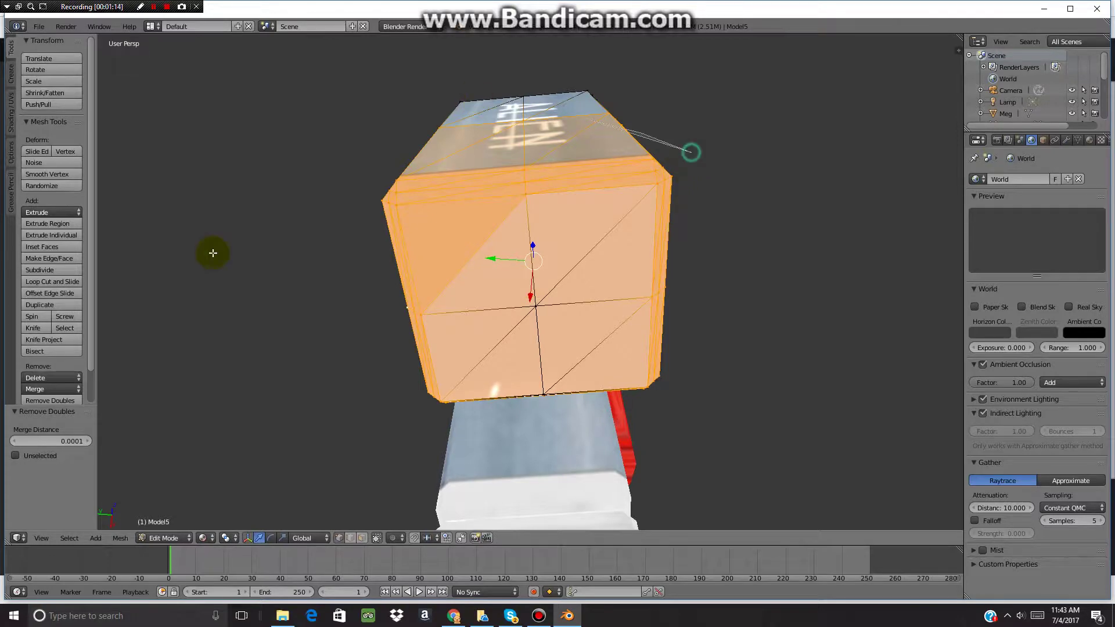
pyautogui.moveTo(212, 253)
pyautogui.keyDown('ctrl'); pyautogui.mouseDown()
pyautogui.moveTo(709, 560)
pyautogui.moveTo(715, 451)
pyautogui.mouseUp(); pyautogui.keyUp('ctrl')
# Bend the arm at the elbow by rotating its selected lower half about -14.2° around the Y axis.
pyautogui.hotkey('shift', 'f')
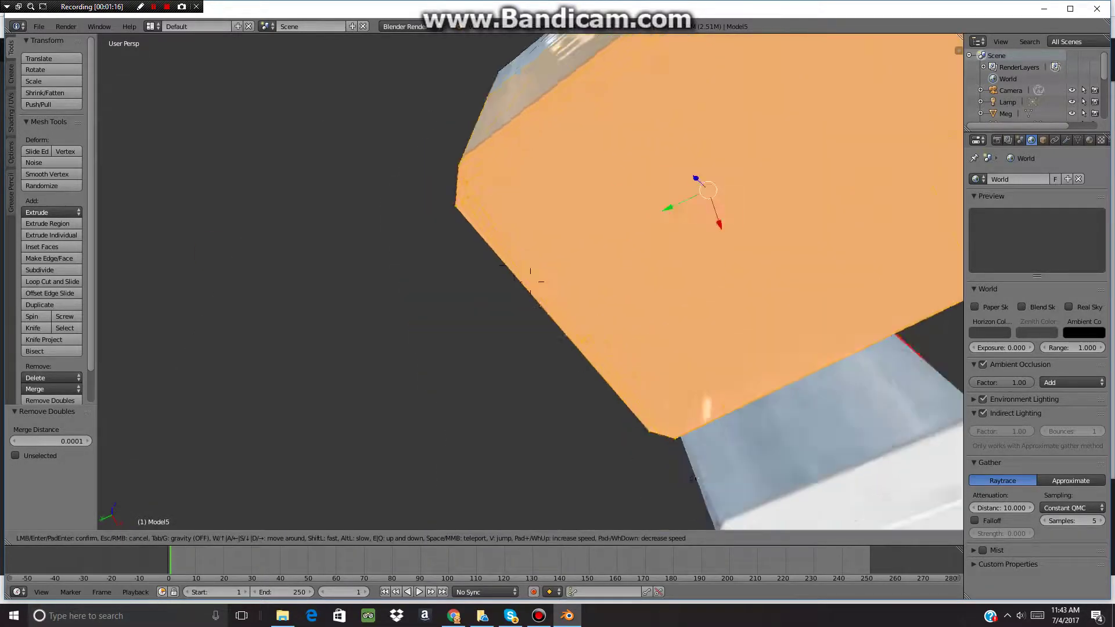
pyautogui.press('s')
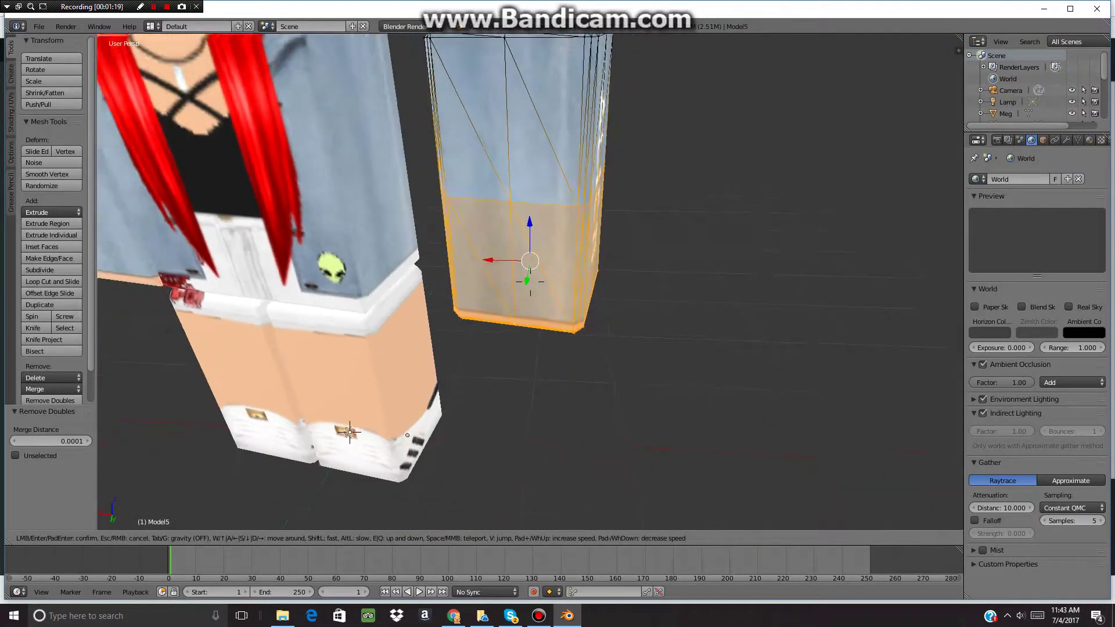
pyautogui.press('w')
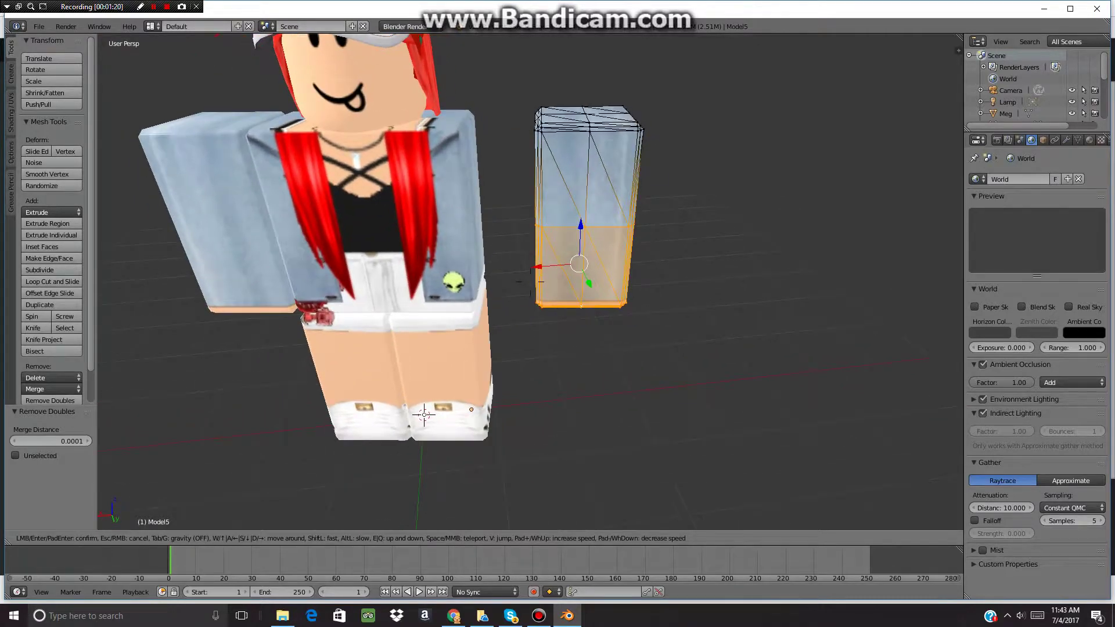
pyautogui.click(490, 356)
pyautogui.click(271, 539)
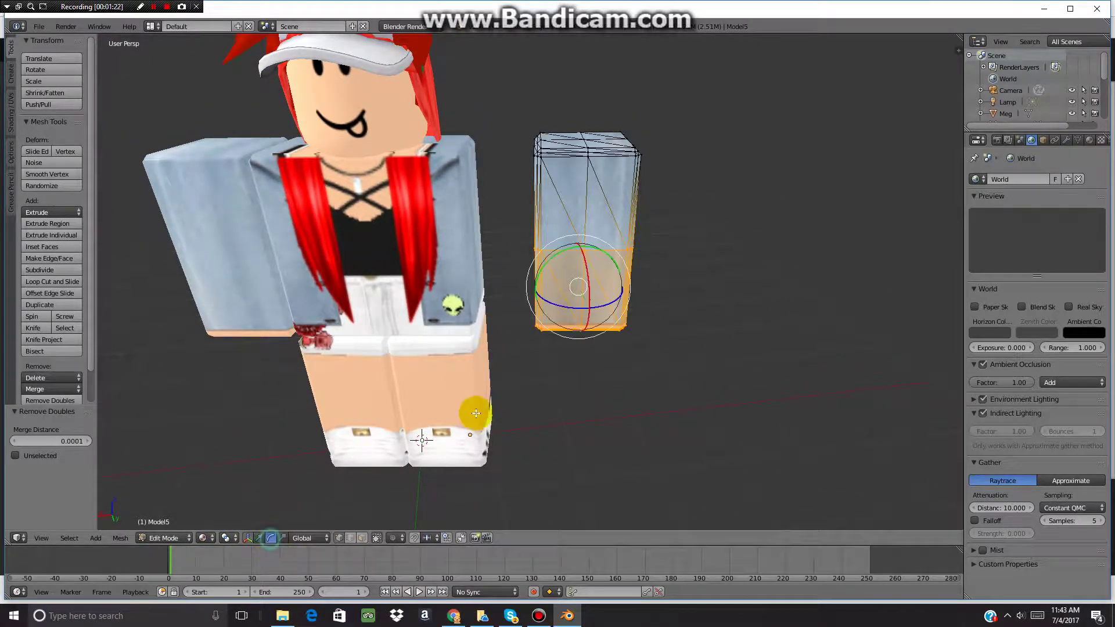
pyautogui.moveTo(535, 280); pyautogui.dragTo(541, 270)
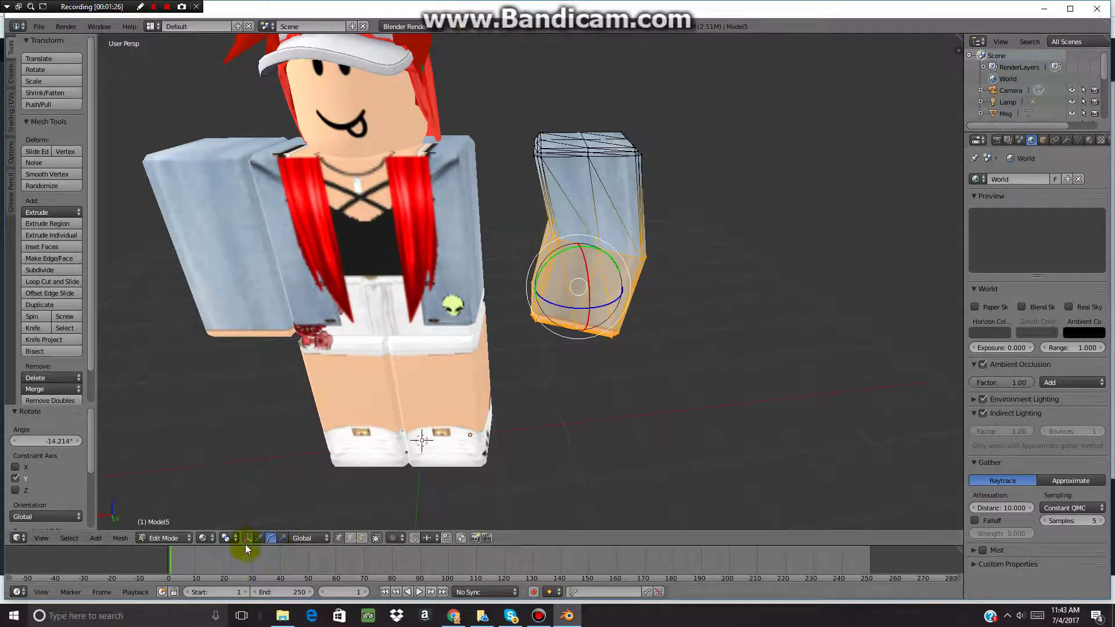
# Return to Object Mode and move the bent arm toward the torso by about X 0.229, Y -0.103, Z 0.141.
pyautogui.click(182, 539)
pyautogui.click(182, 525)
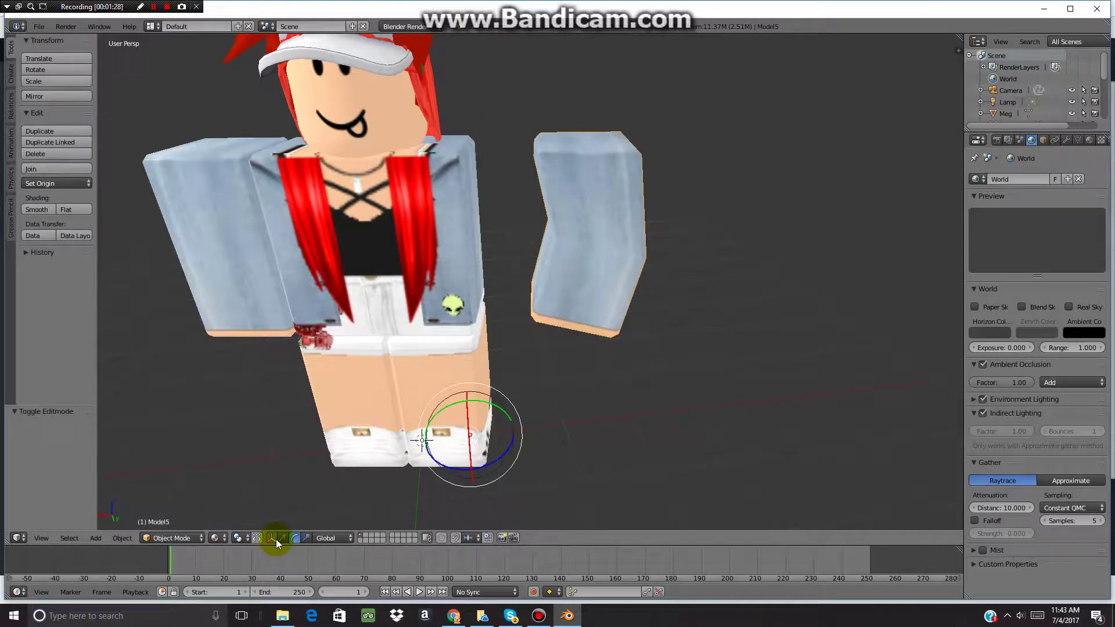
pyautogui.click(282, 538)
pyautogui.press('g')
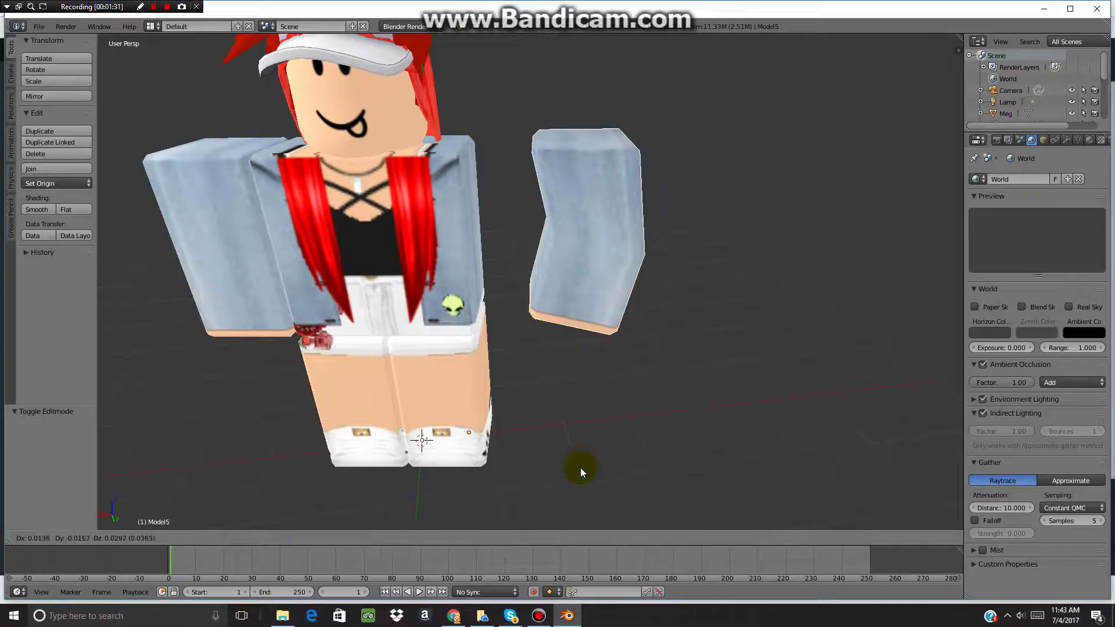
pyautogui.click(535, 489)
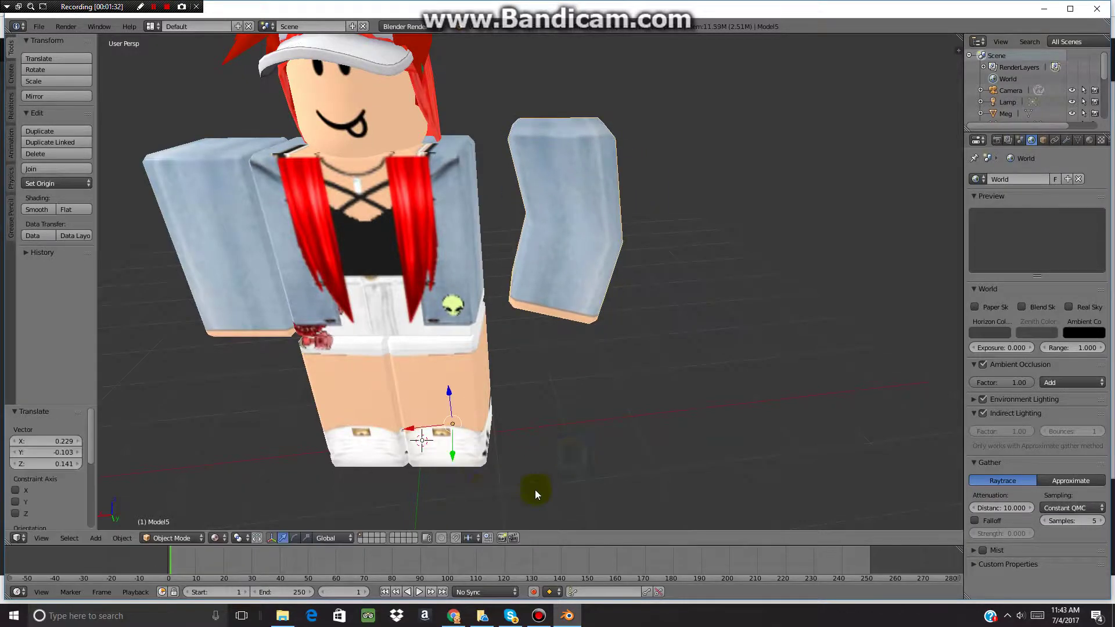
# Fit the bent arm against the torso at the shoulder, moving it about 0.405 along X and 0.162 along Y, and deselect it.
pyautogui.moveTo(452, 448); pyautogui.dragTo(451, 446)
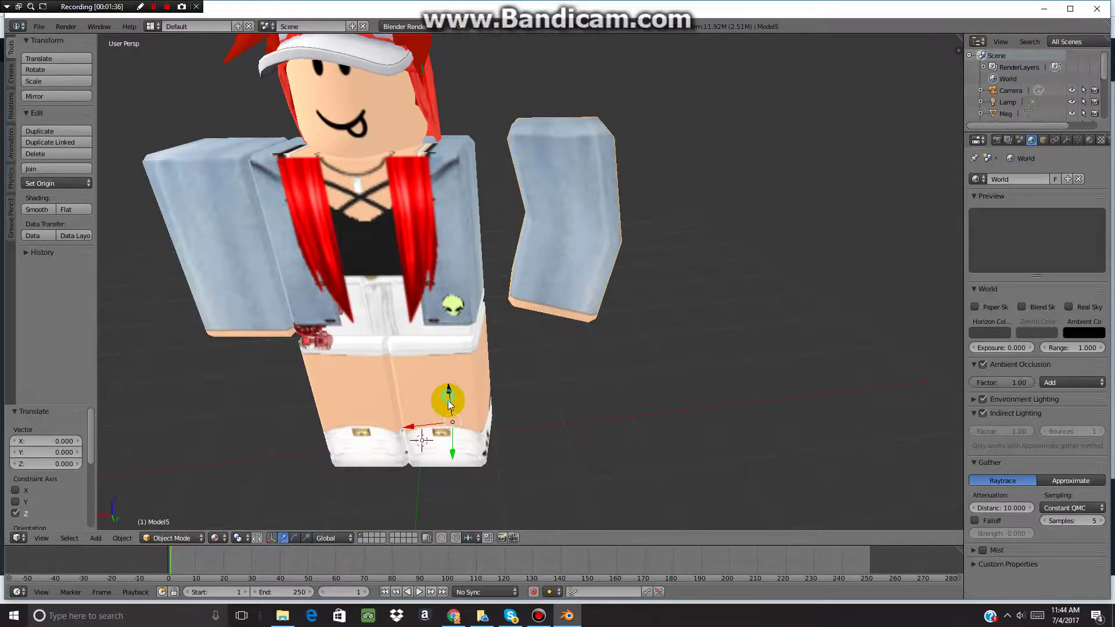
pyautogui.moveTo(449, 401); pyautogui.dragTo(449, 406)
pyautogui.moveTo(420, 437); pyautogui.dragTo(546, 407)
pyautogui.hotkey('shift', 'f')
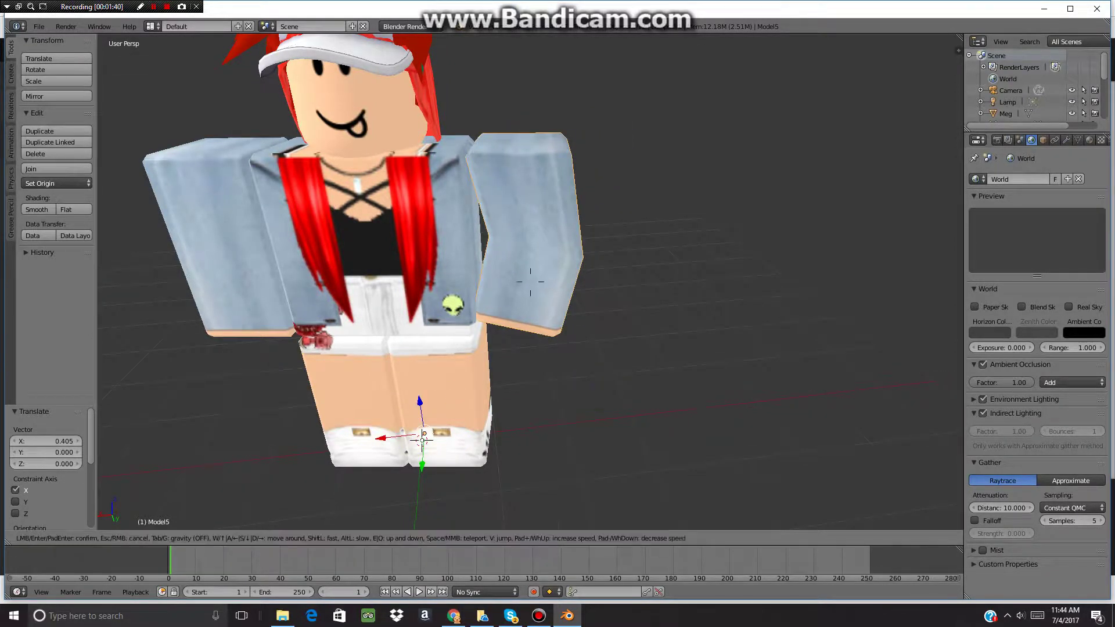
pyautogui.press('s')
pyautogui.press('s')
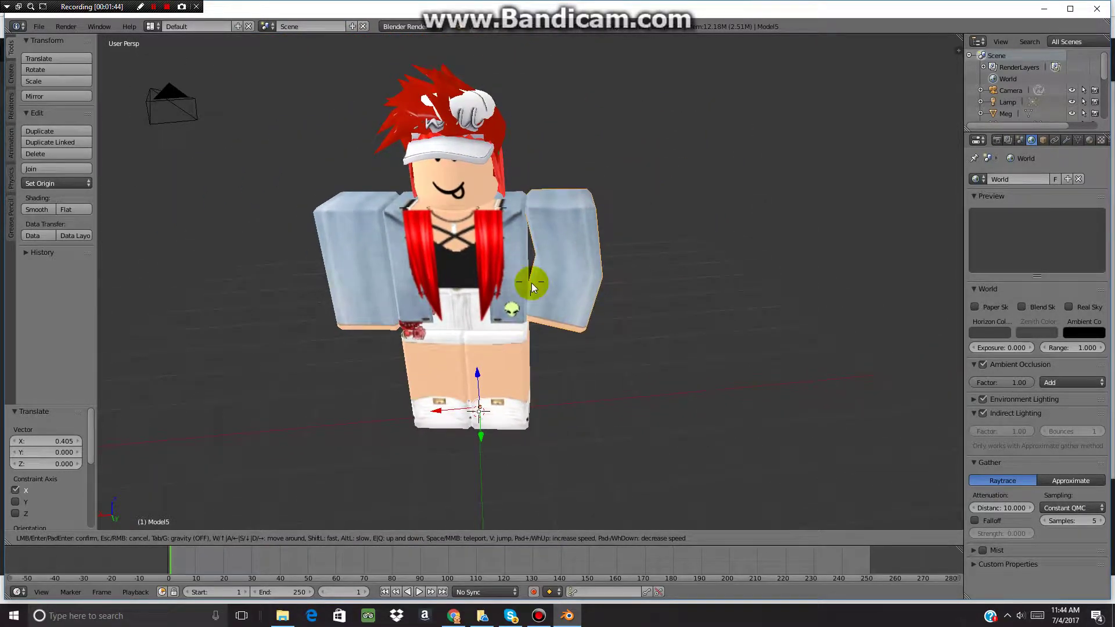
pyautogui.click(495, 428)
pyautogui.moveTo(482, 432); pyautogui.dragTo(481, 440)
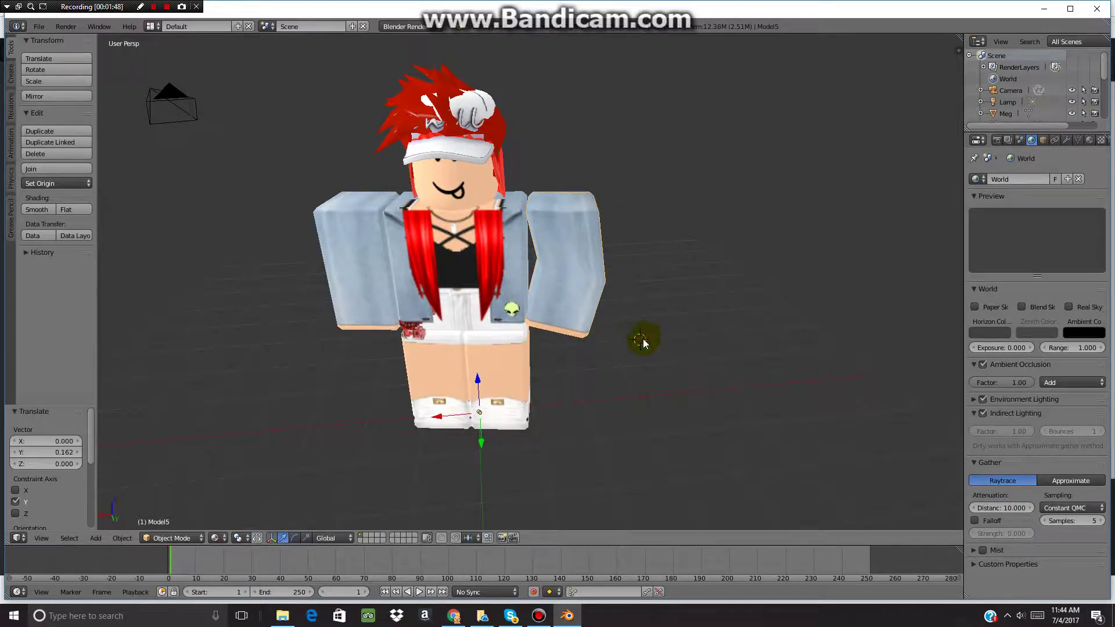
pyautogui.press('a')
pyautogui.hotkey('shift', 'f')
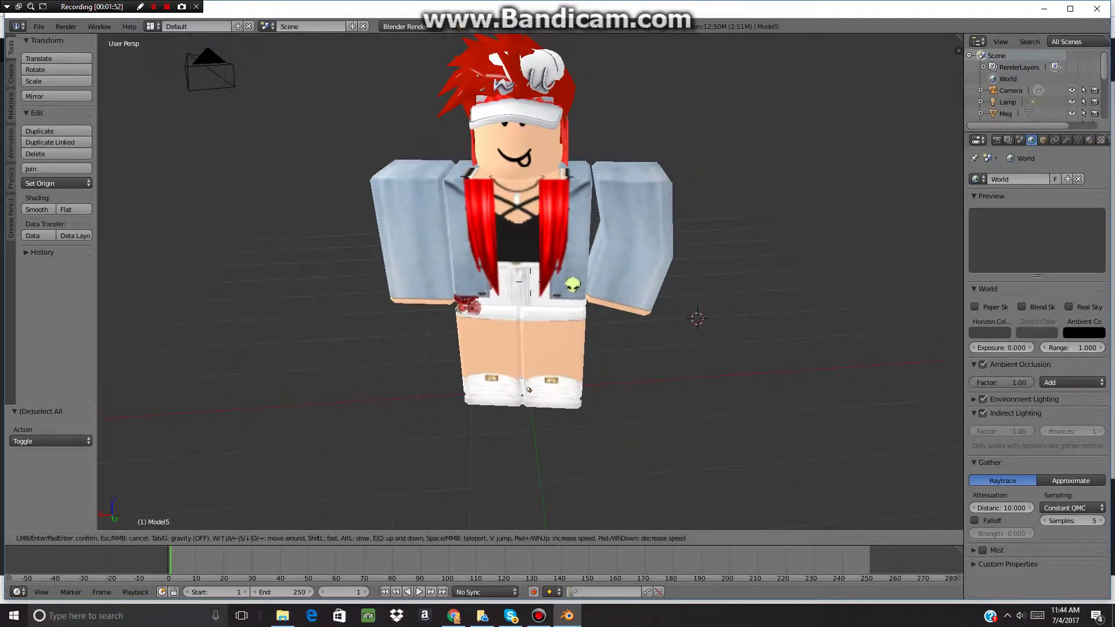
pyautogui.click(569, 250)
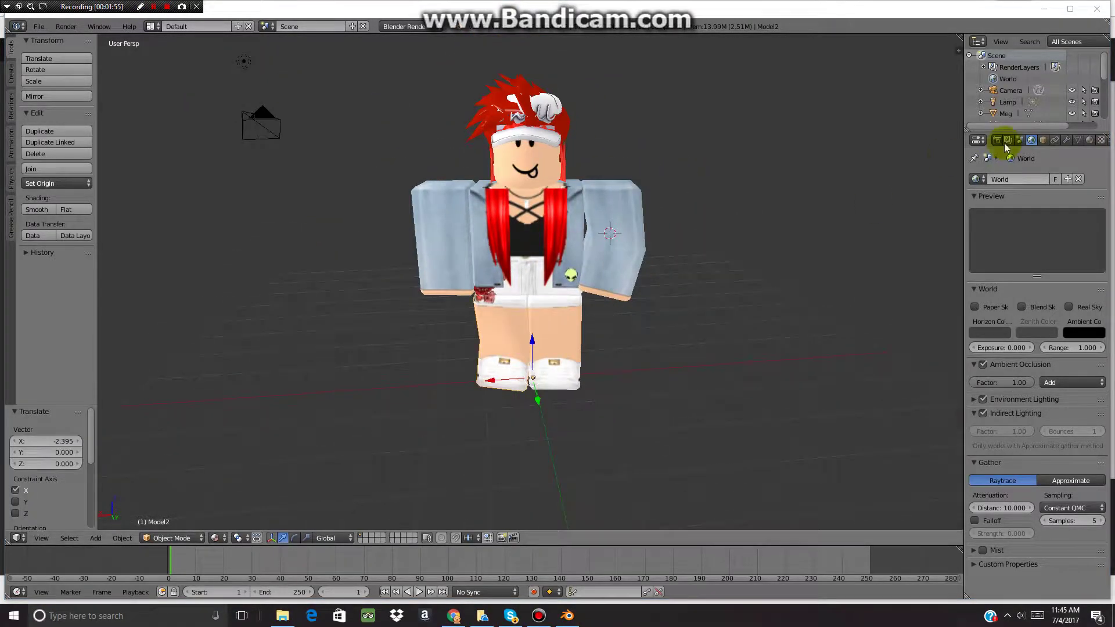
# Switch the viewport to the scene camera's view.
pyautogui.click(1019, 153)
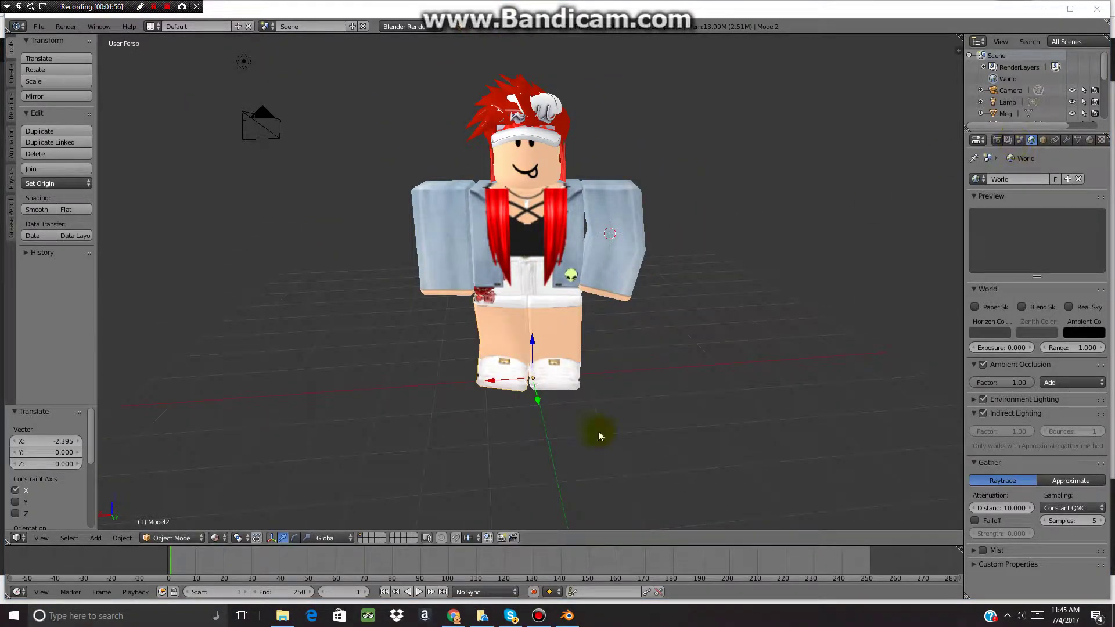
pyautogui.click(41, 538)
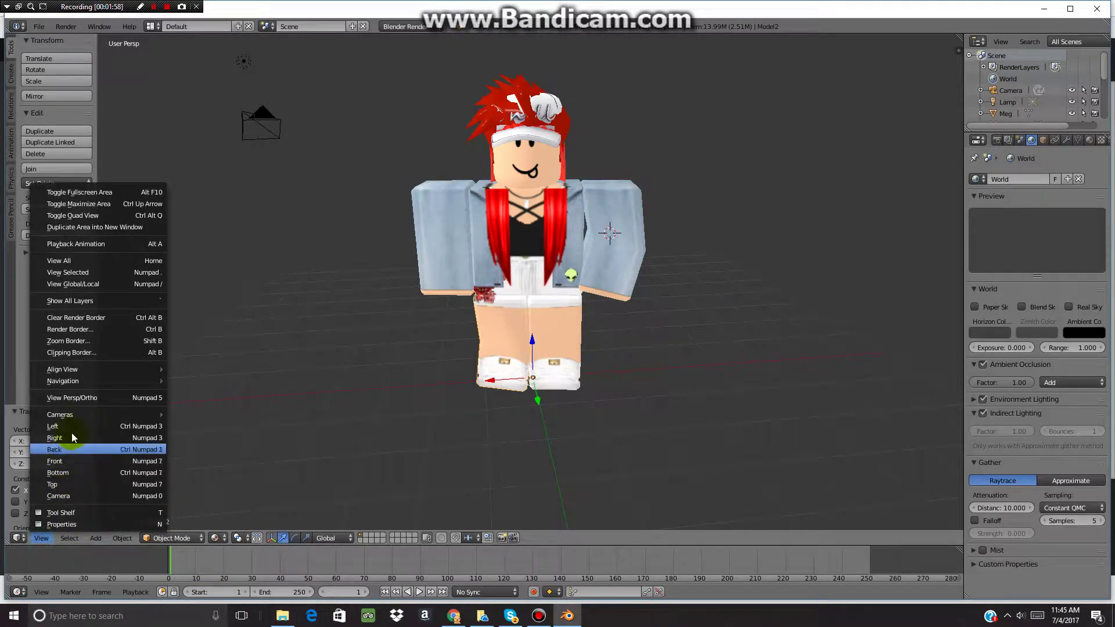
pyautogui.moveTo(90, 406)
pyautogui.click(230, 416)
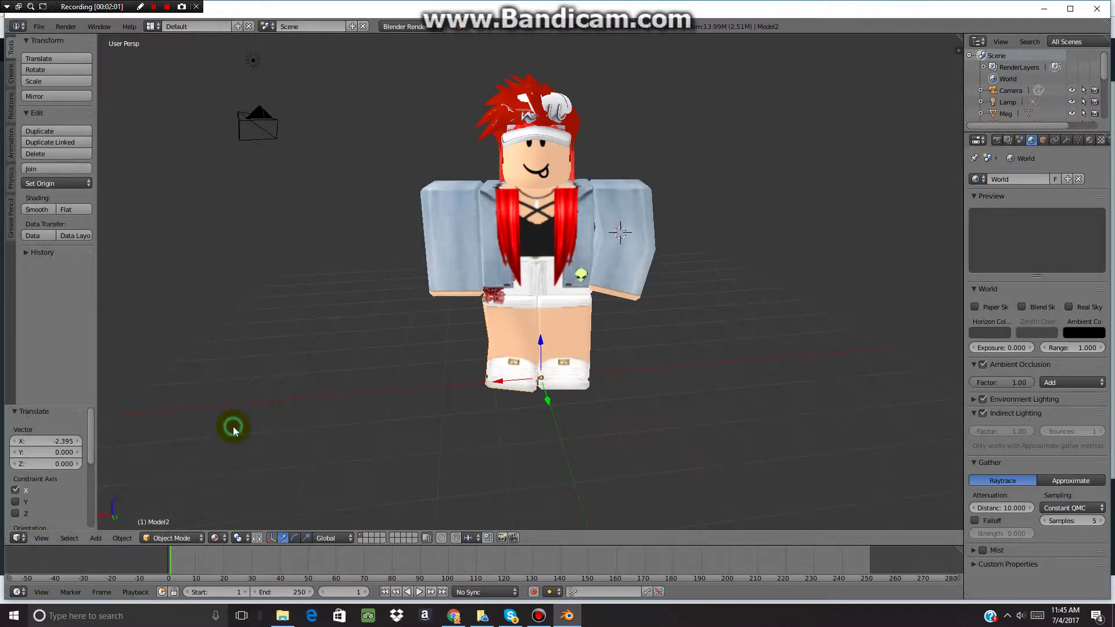
# Walk the camera around to the avatar's front until the whole body is centred inside the camera frame.
pyautogui.hotkey('shift', 'f')
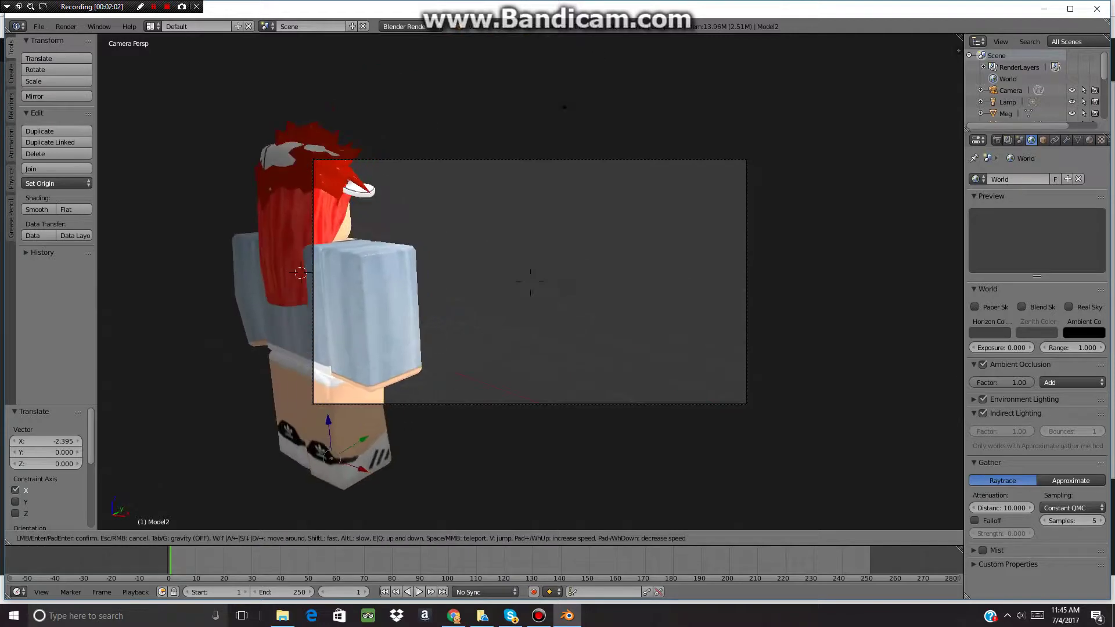
pyautogui.press('w')
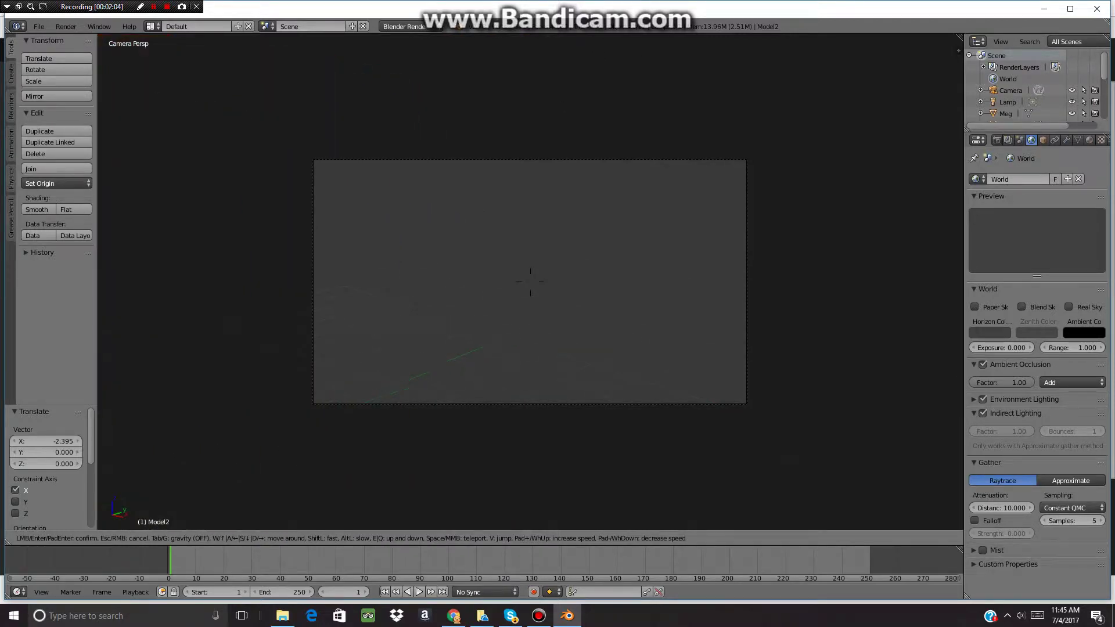
pyautogui.press('s')
pyautogui.press('d')
pyautogui.press('s')
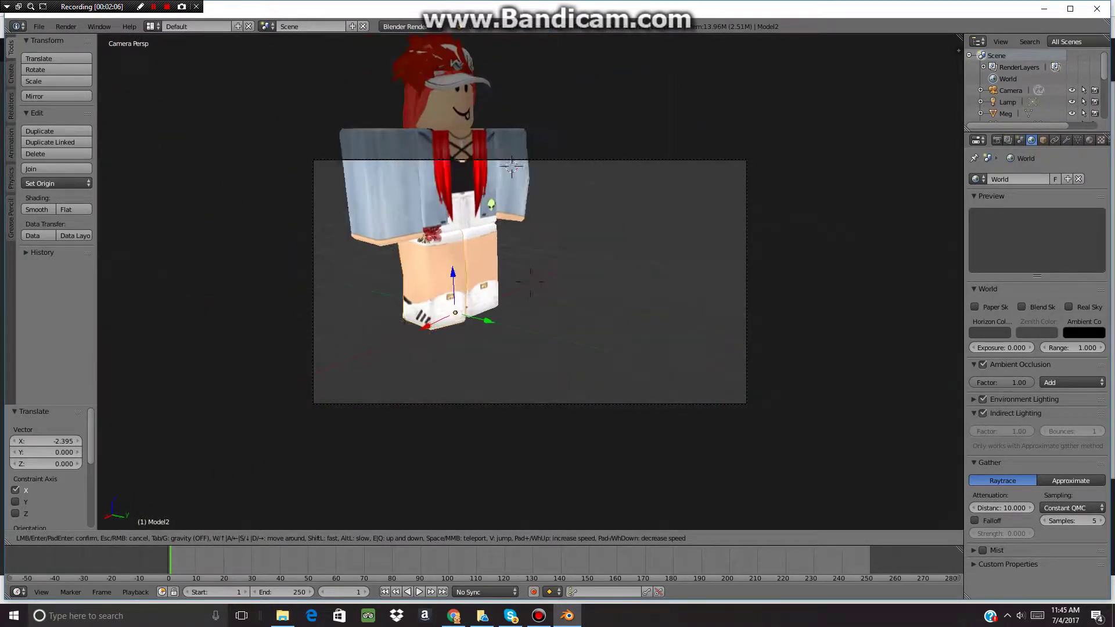
pyautogui.press('w')
pyautogui.press('w')
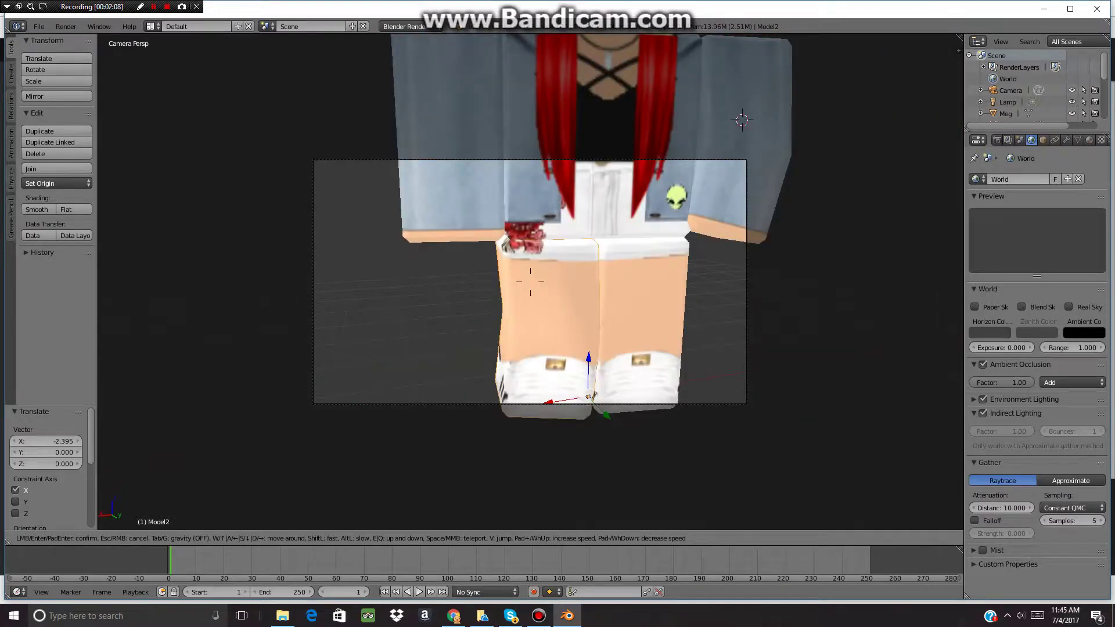
pyautogui.press('s')
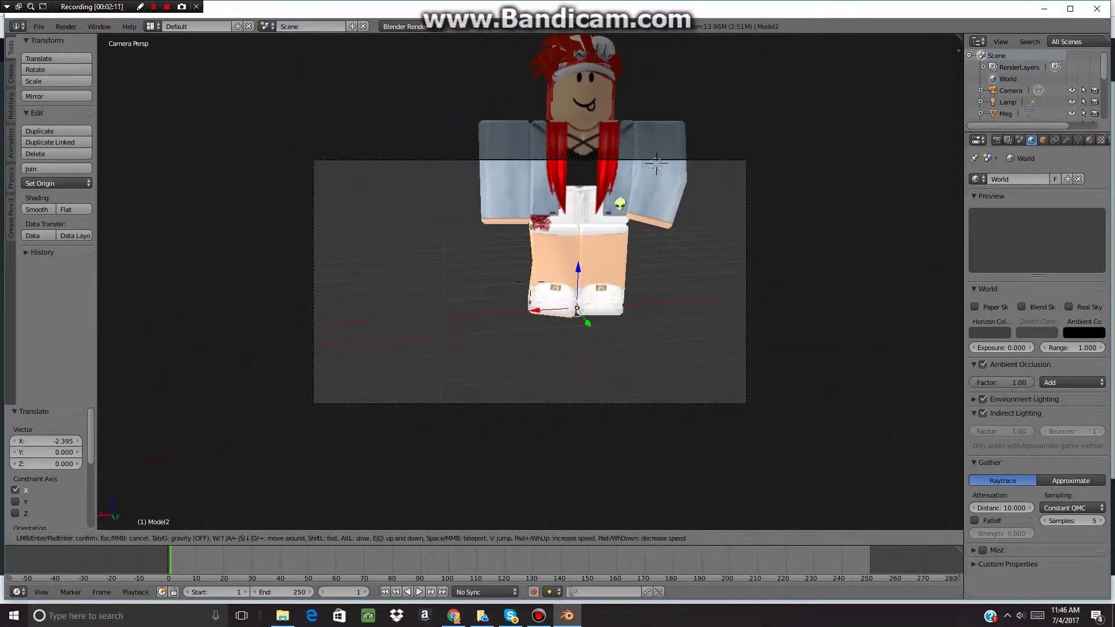
pyautogui.press('e')
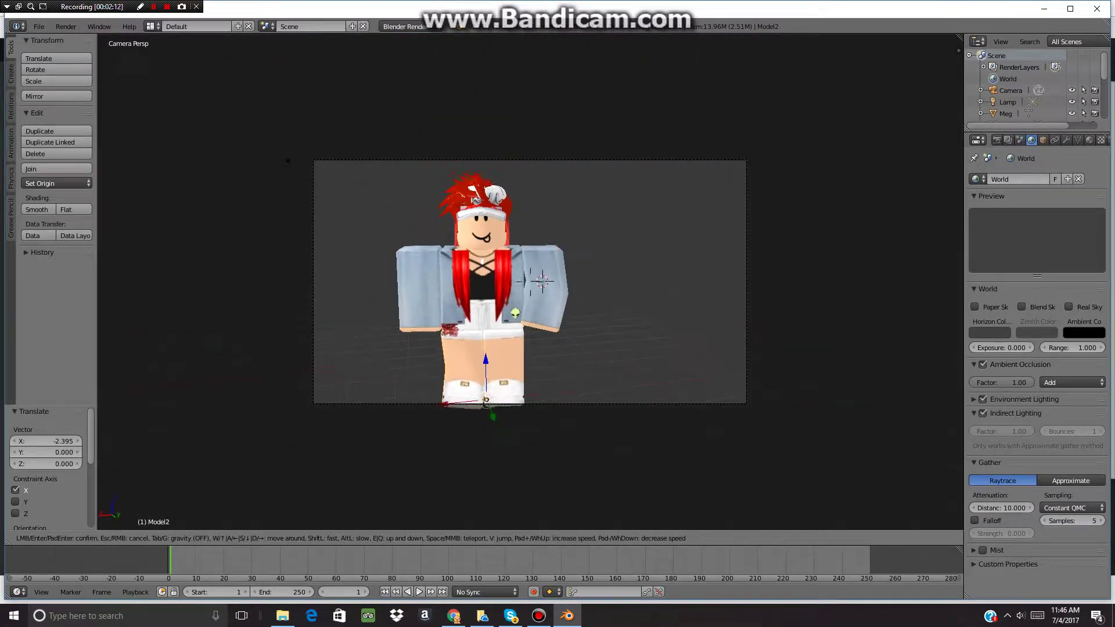
pyautogui.press('a')
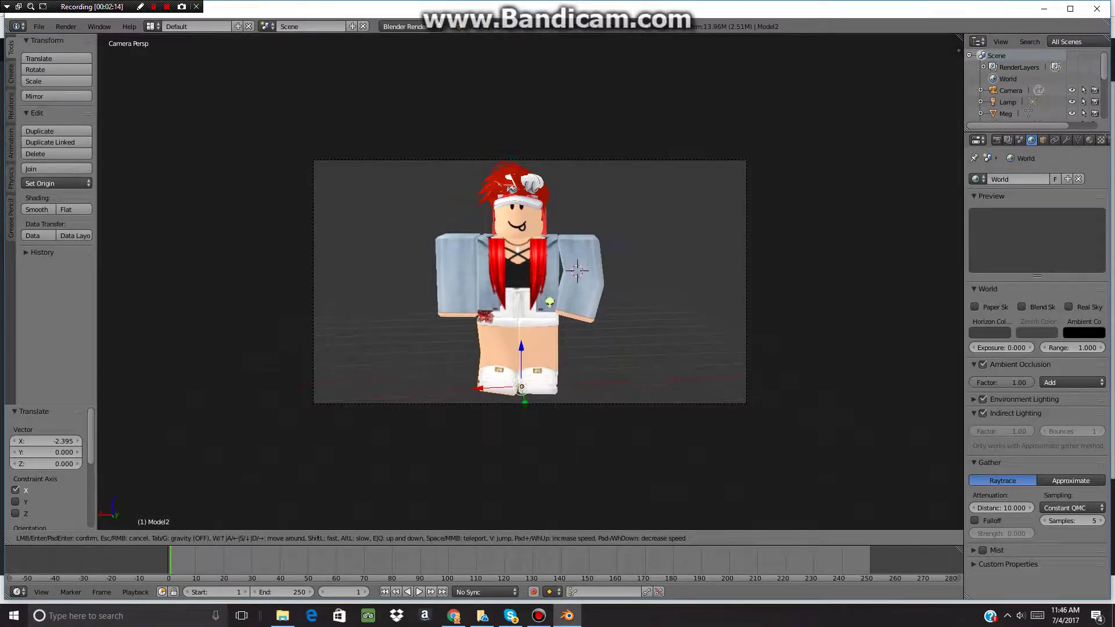
pyautogui.click(532, 285)
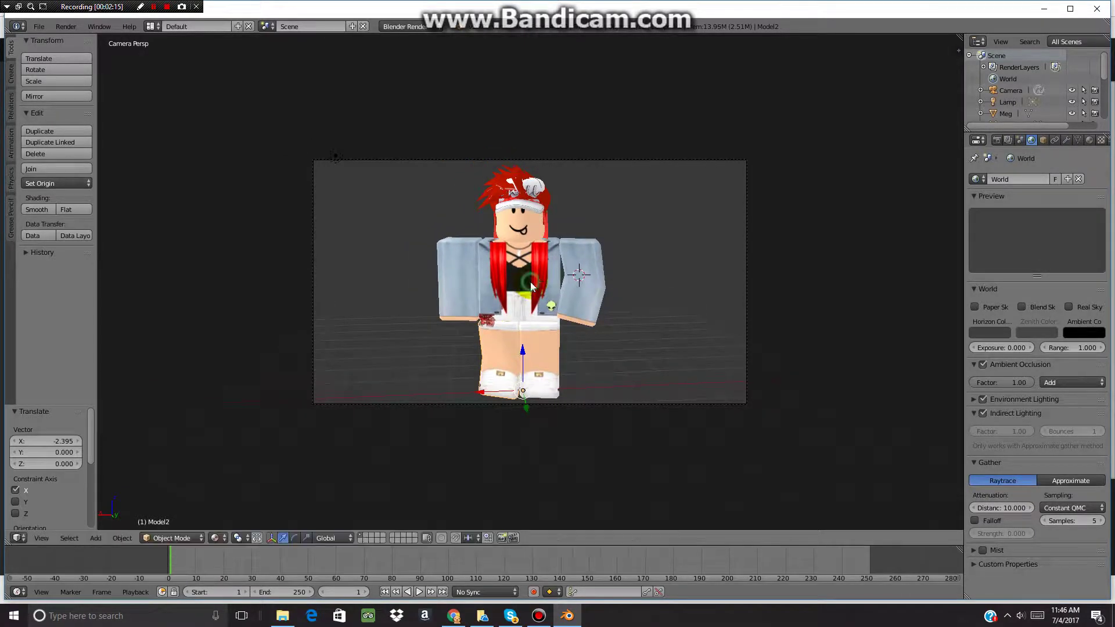
# Render a still image of the avatar from the camera.
pyautogui.click(996, 140)
pyautogui.click(992, 193)
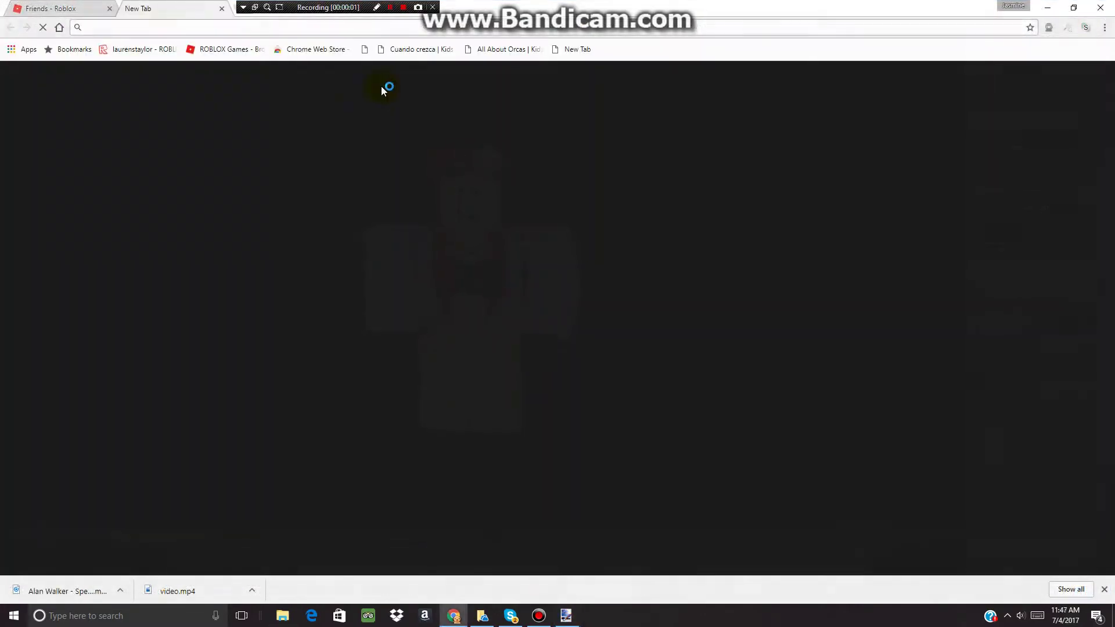
# Switch to the Chrome browser, search for "googleimages" and open Google Images.
pyautogui.write('goog')
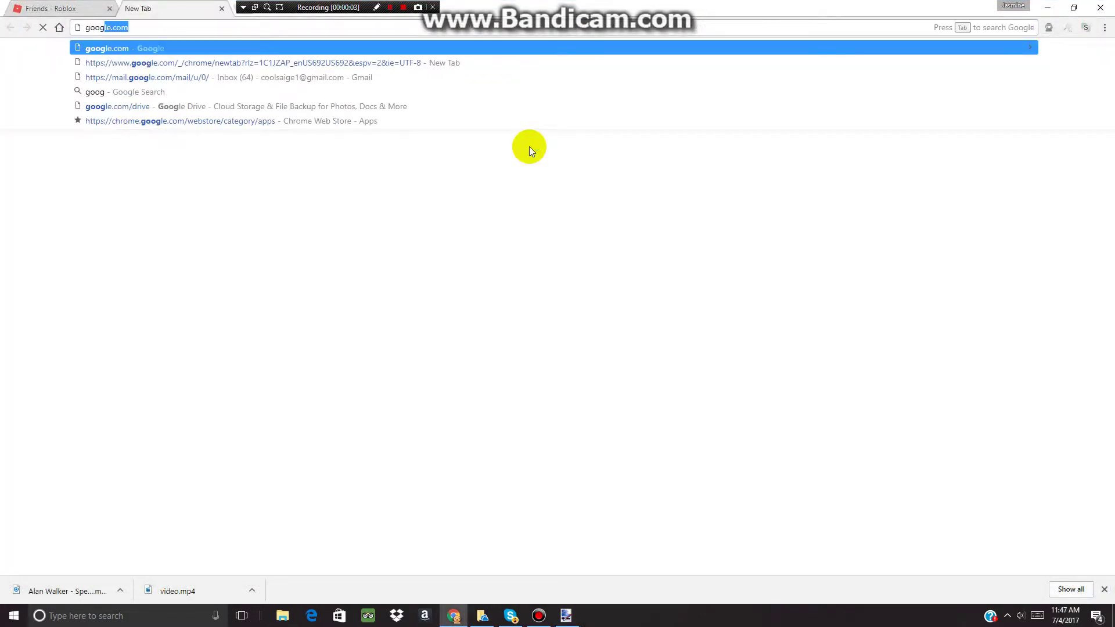
pyautogui.write('le')
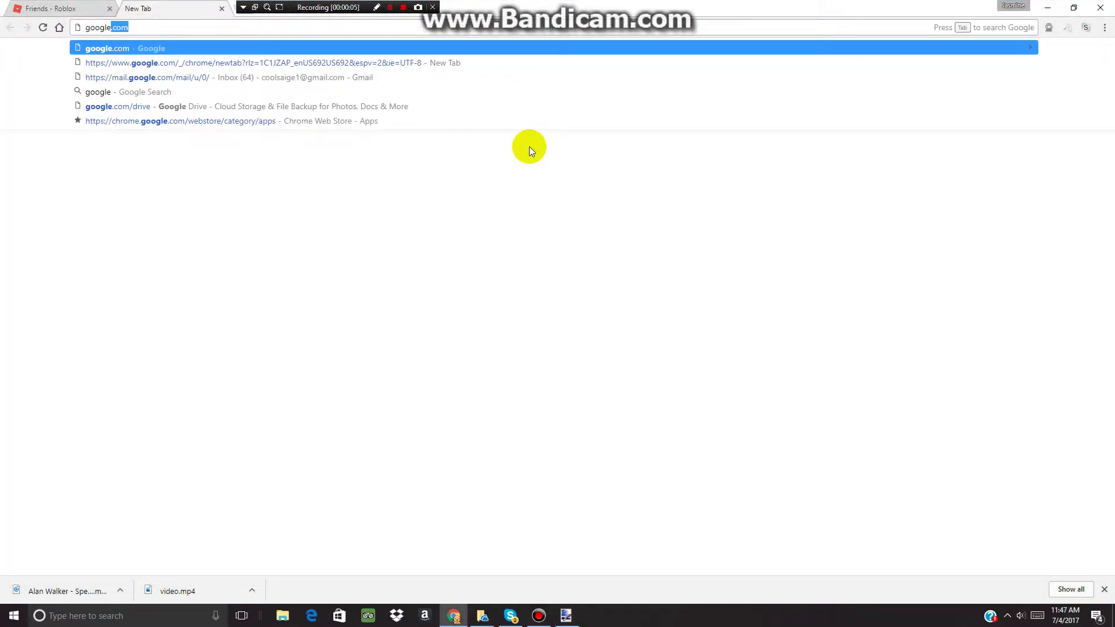
pyautogui.write('images')
pyautogui.press('Return')
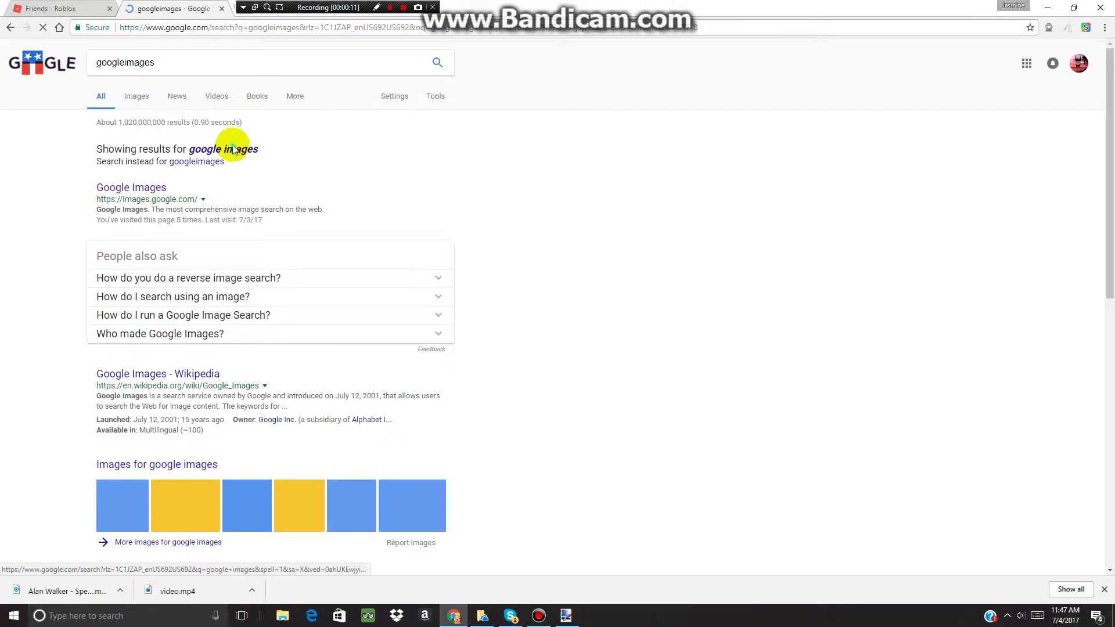
pyautogui.click(233, 149)
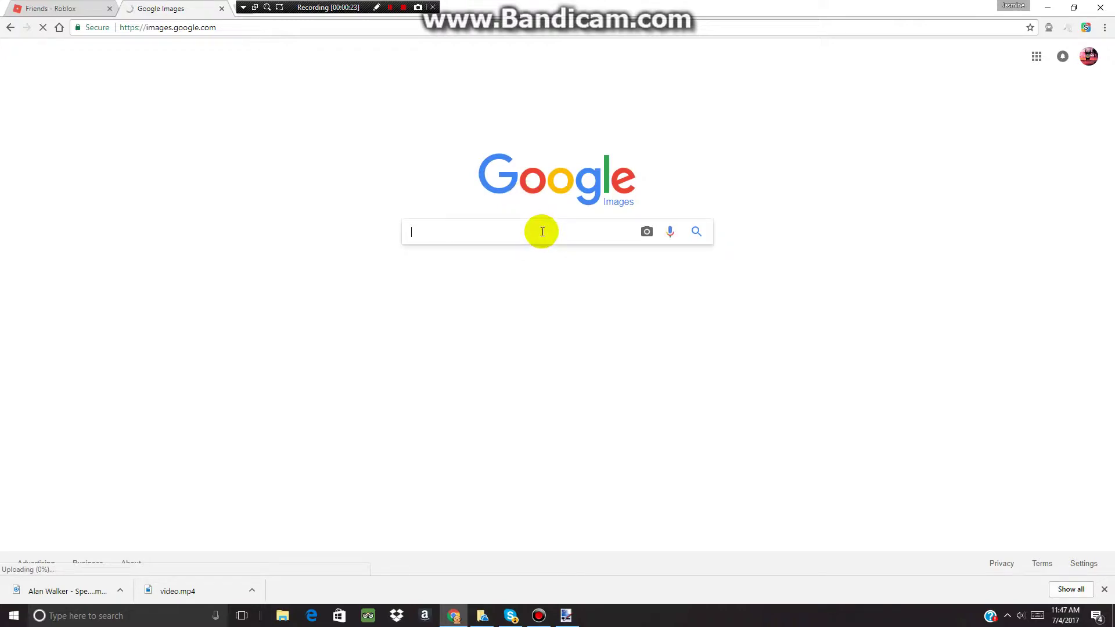
# Search Google Images for "winter background".
pyautogui.write('winter')
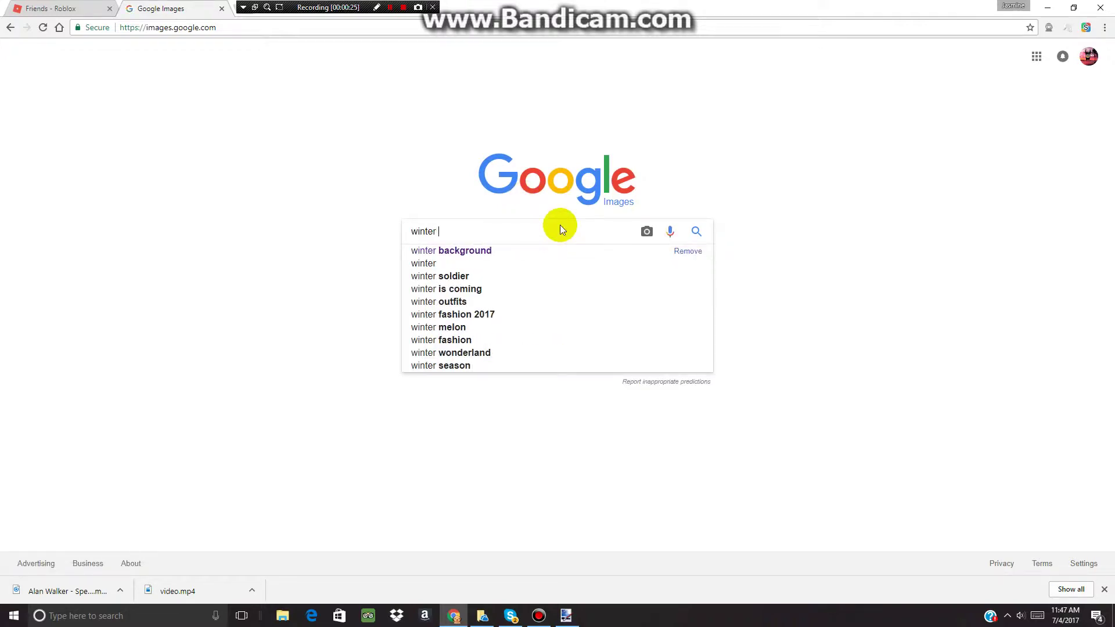
pyautogui.click(589, 259)
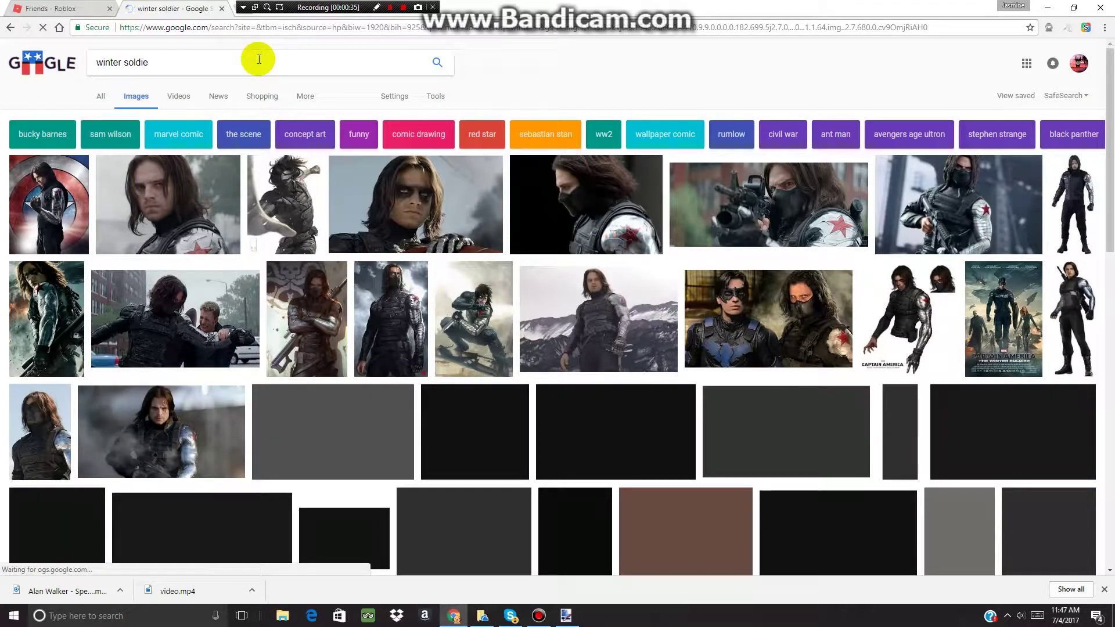
pyautogui.click(390, 10)
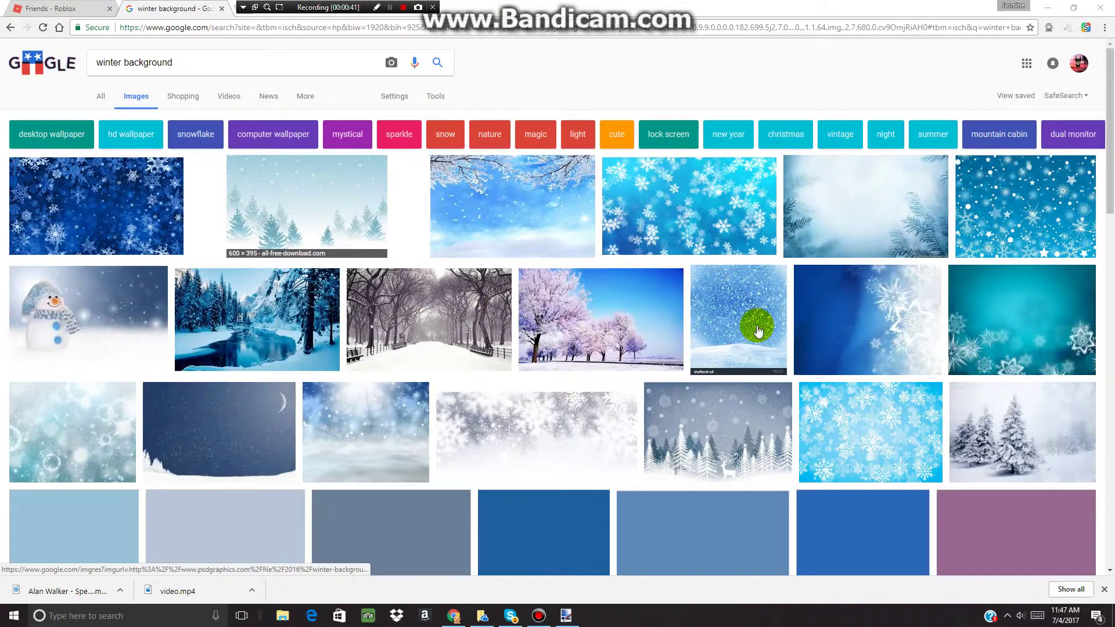
# Preview the snowy tree-lined park path image among the winter background results and copy it.
pyautogui.scroll(-1, 660, 331)
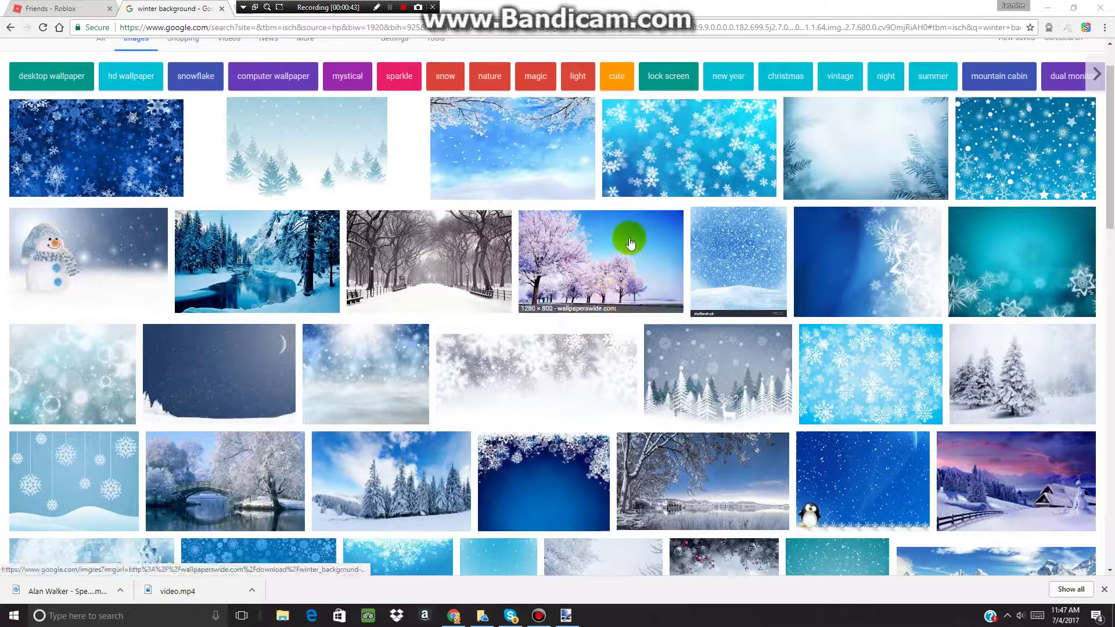
pyautogui.click(431, 274)
pyautogui.rightClick(496, 330)
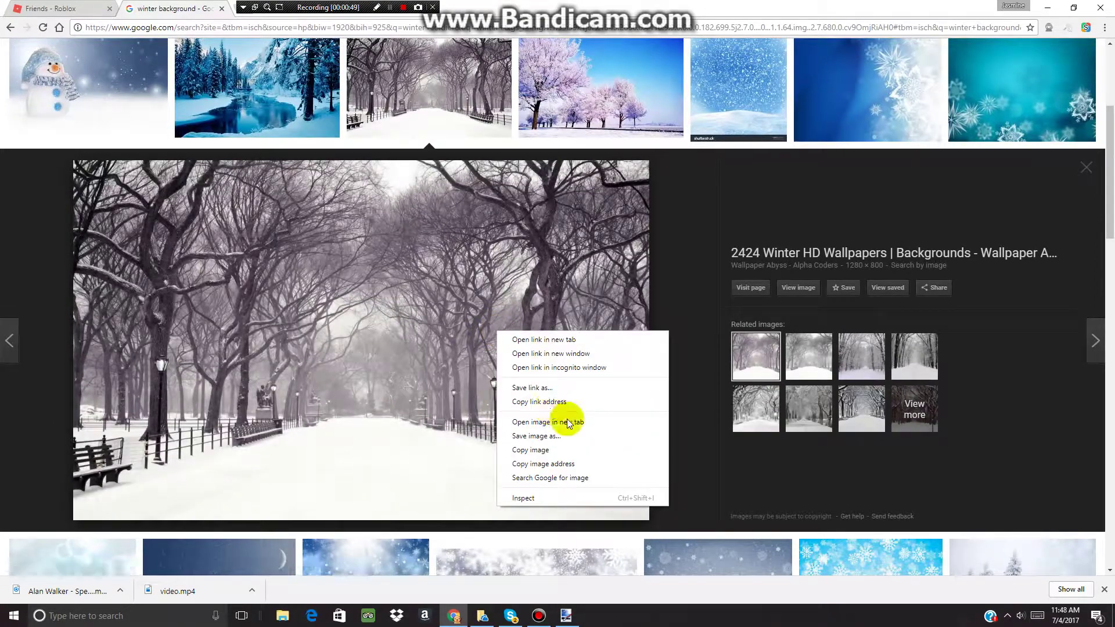
pyautogui.click(567, 447)
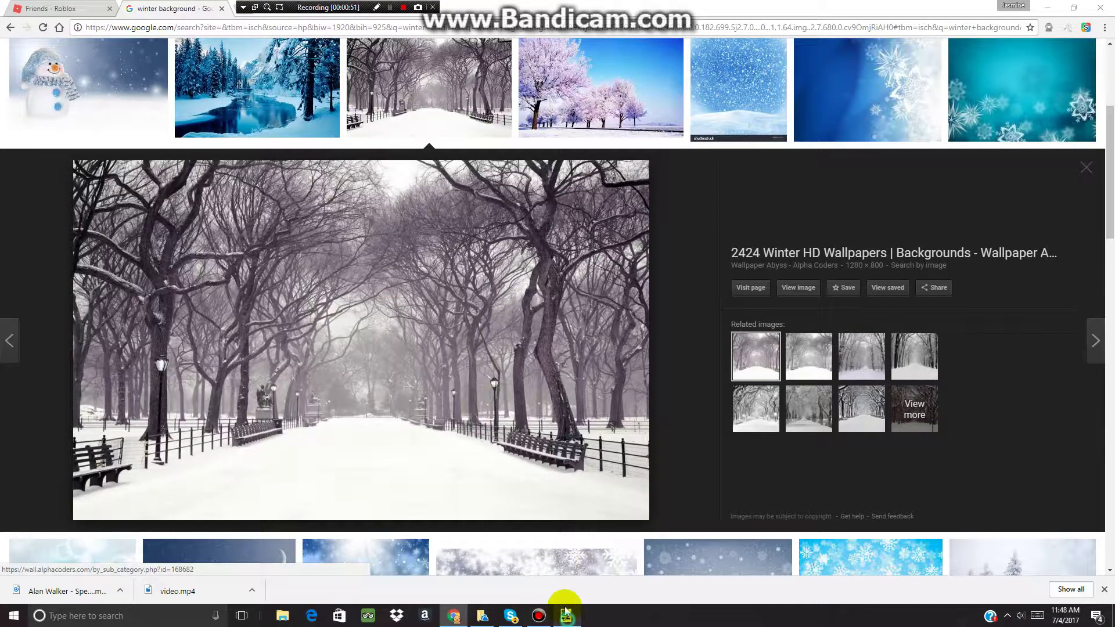
# Switch to paint.net, add a new layer to the avatar render and place it beneath the avatar's layer.
pyautogui.click(566, 615)
pyautogui.click(389, 8)
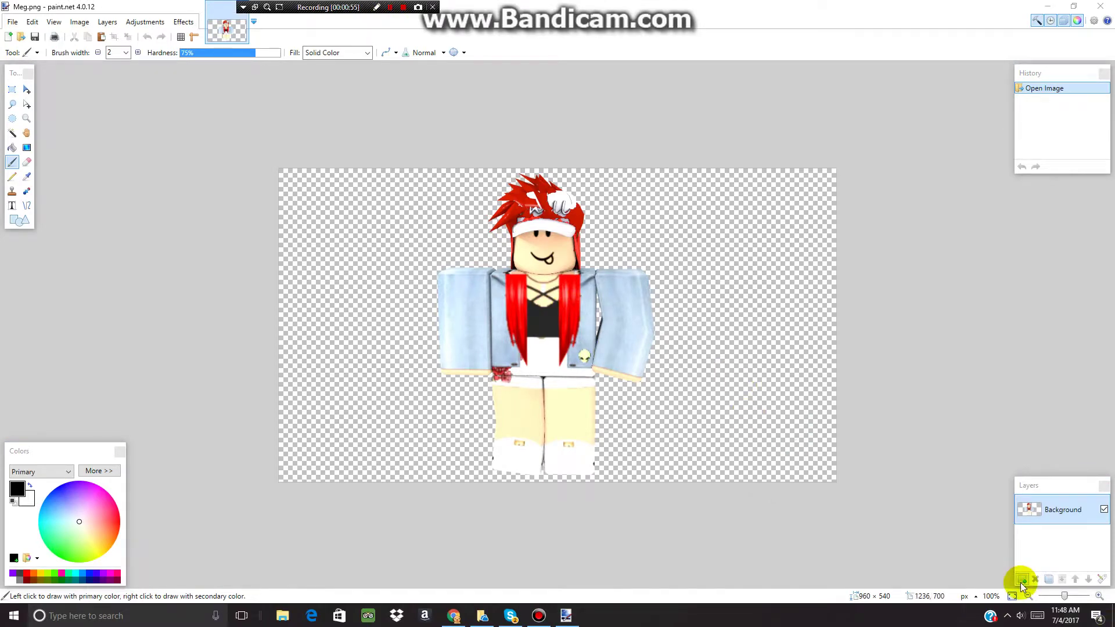
pyautogui.click(1049, 512)
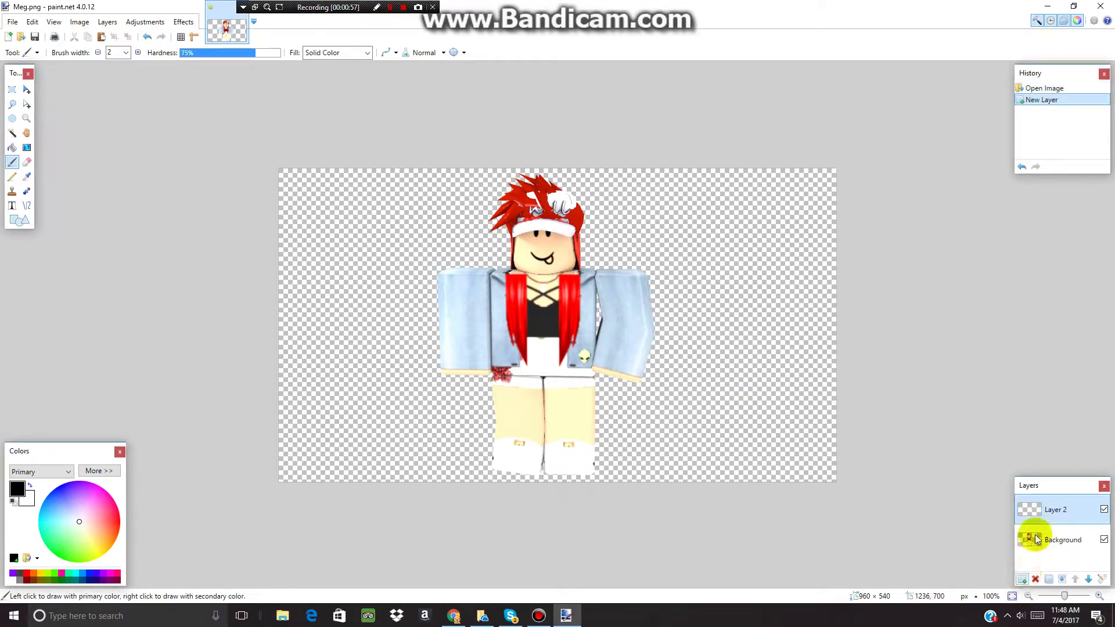
pyautogui.moveTo(1040, 548); pyautogui.dragTo(1040, 549)
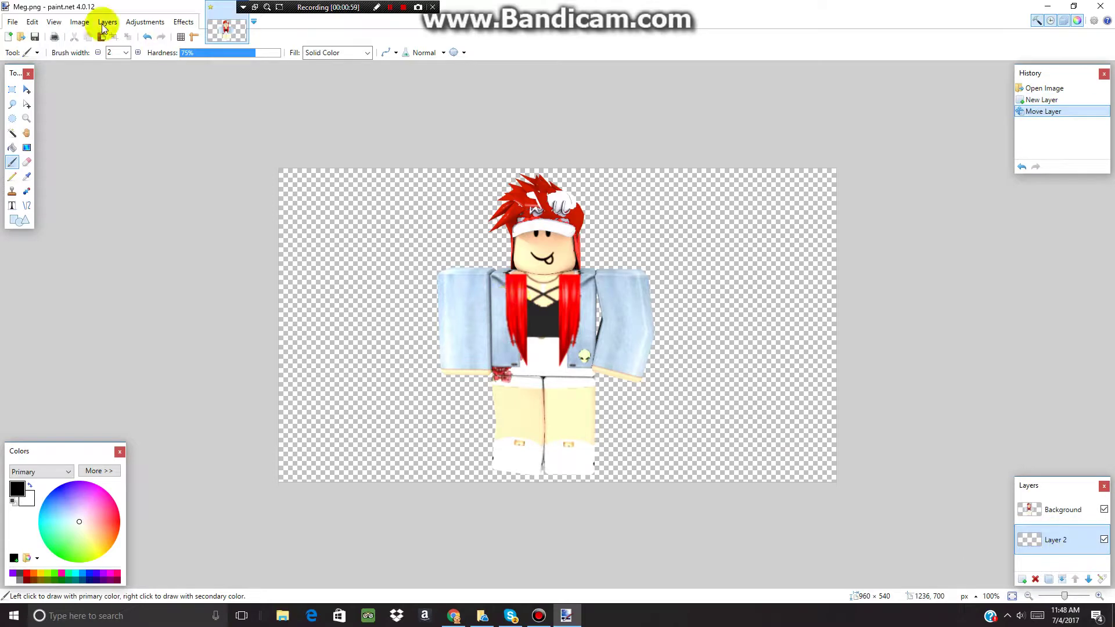
# Paste the winter park image into the lower layer, keeping the canvas size, and shift it so the path sits behind the avatar.
pyautogui.click(33, 22)
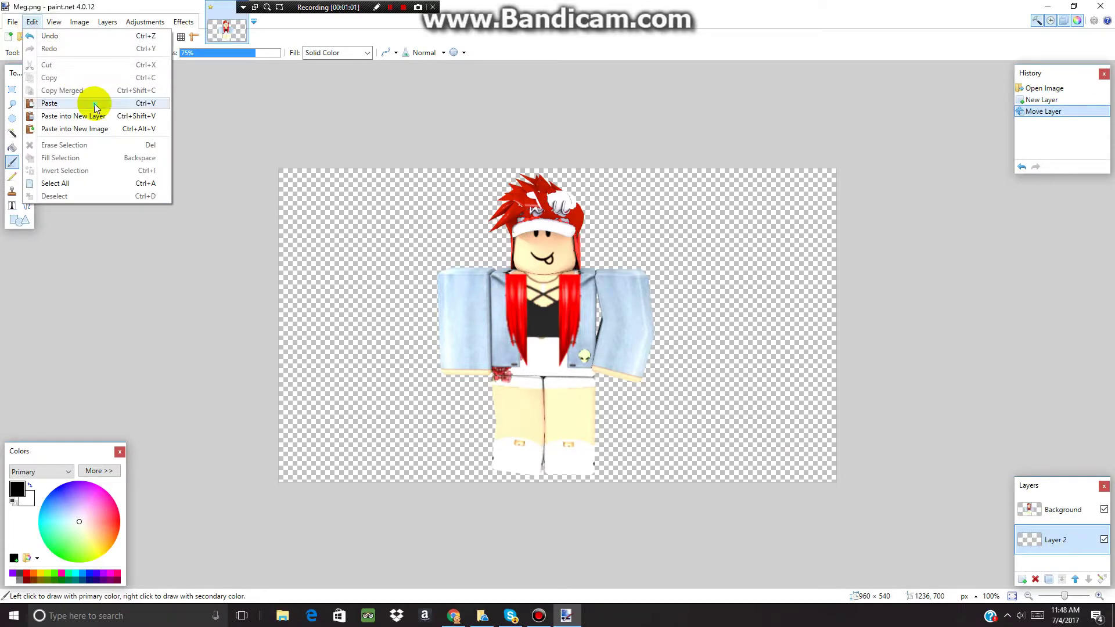
pyautogui.click(87, 103)
pyautogui.click(580, 393)
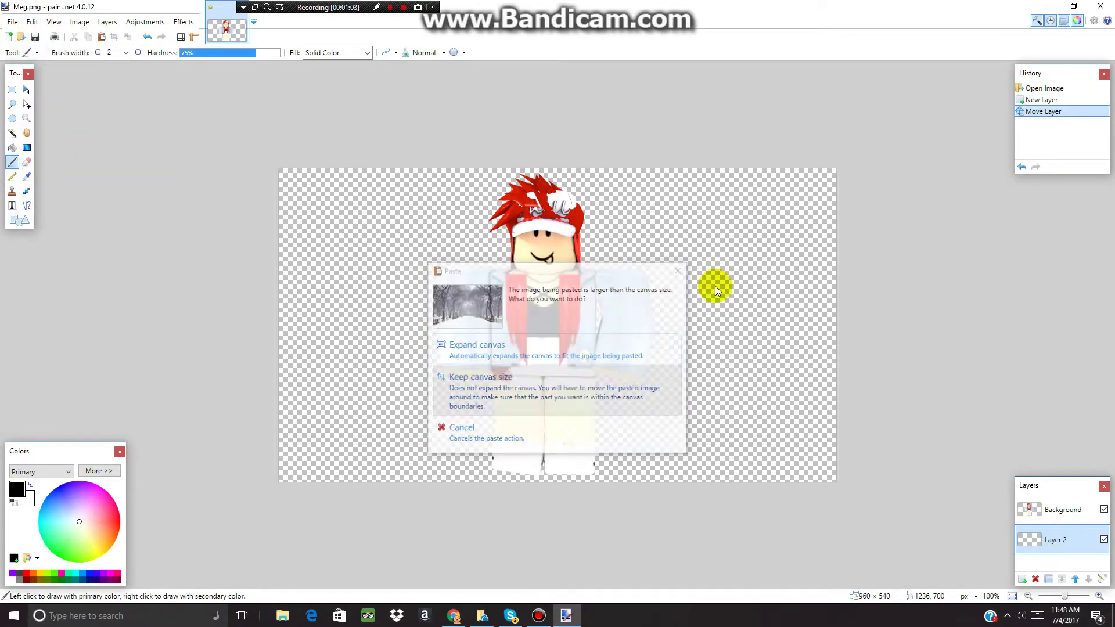
pyautogui.moveTo(737, 356); pyautogui.dragTo(617, 256)
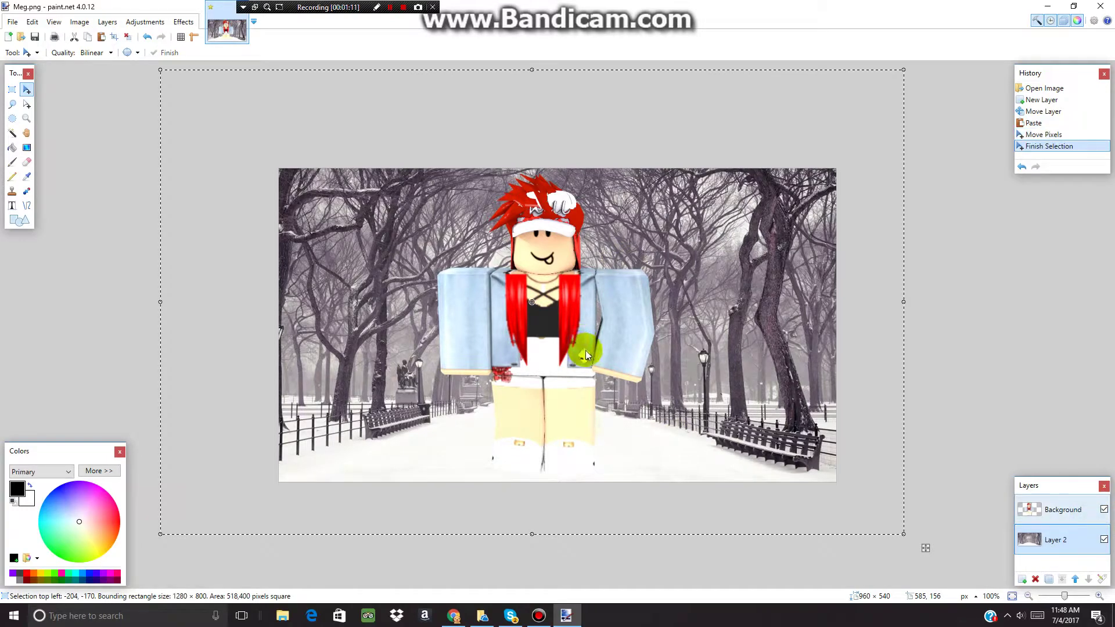
# On the avatar's layer, scale the selection down to about 1231 × 744 and centre the avatar on the snowy path.
pyautogui.moveTo(586, 350); pyautogui.dragTo(590, 344)
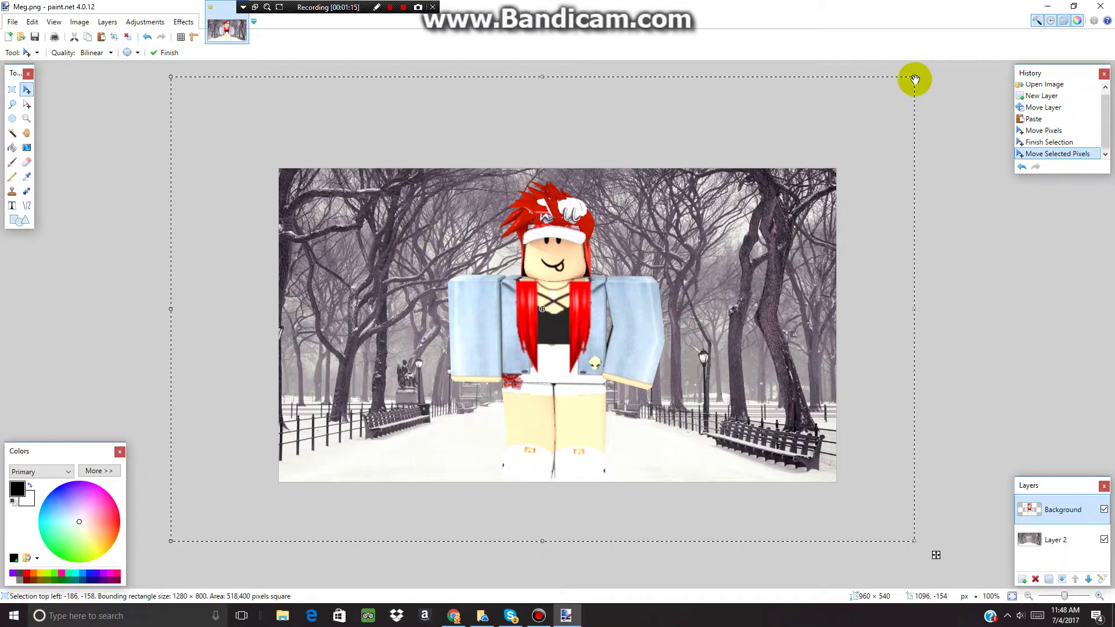
pyautogui.moveTo(912, 78); pyautogui.dragTo(883, 111)
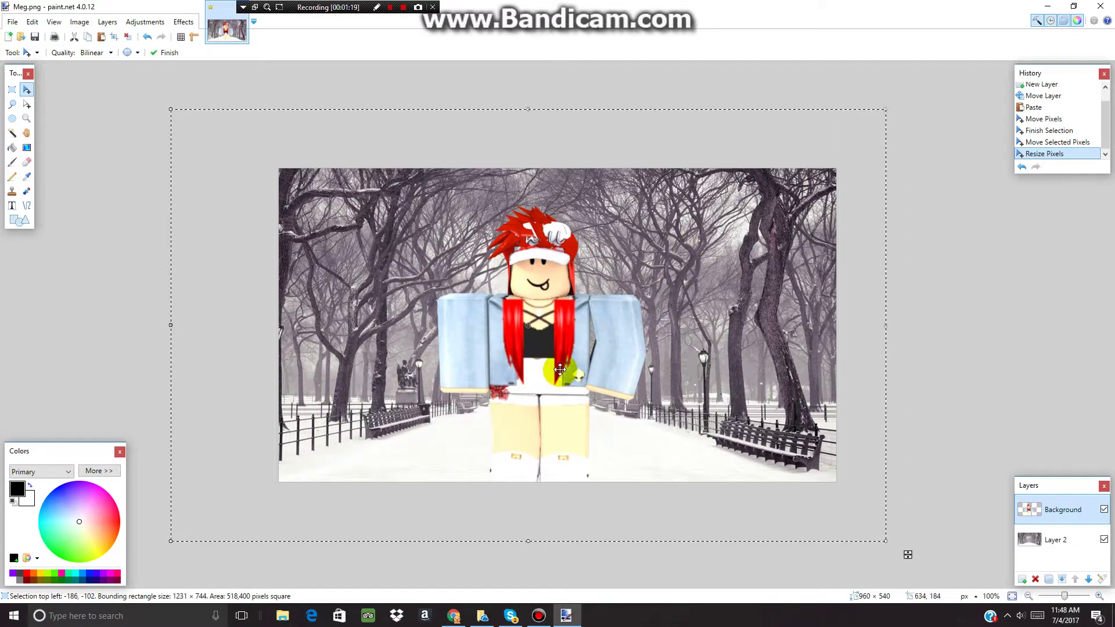
pyautogui.moveTo(570, 352); pyautogui.dragTo(581, 334)
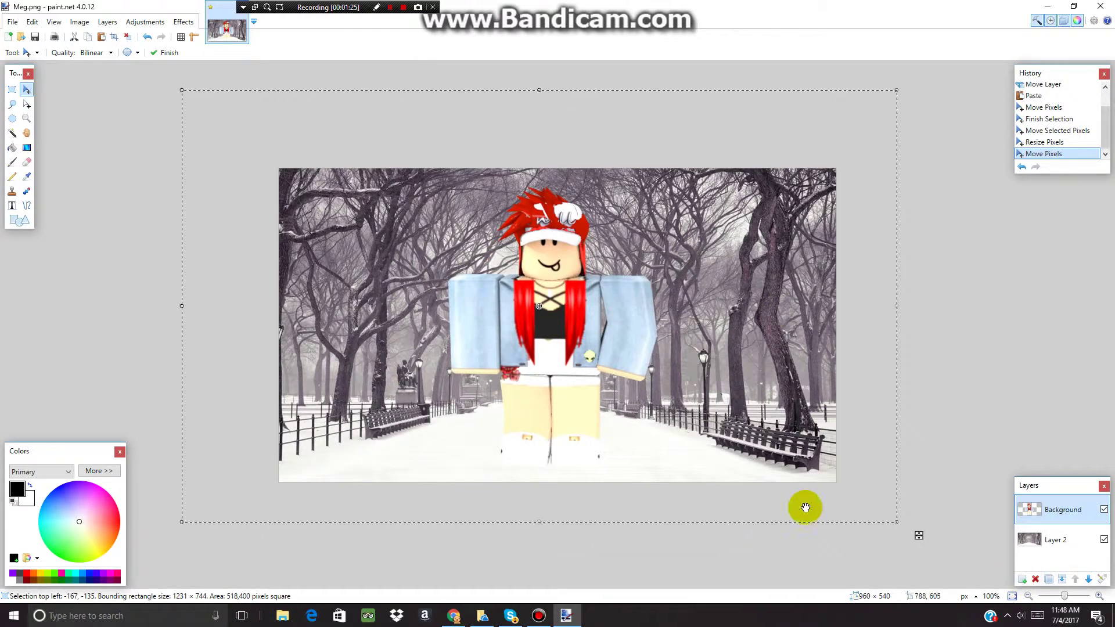
# Switch to the Chrome browser, search Google Images for "snowflakes" and preview the blue crystal snowflake picture.
pyautogui.click(391, 8)
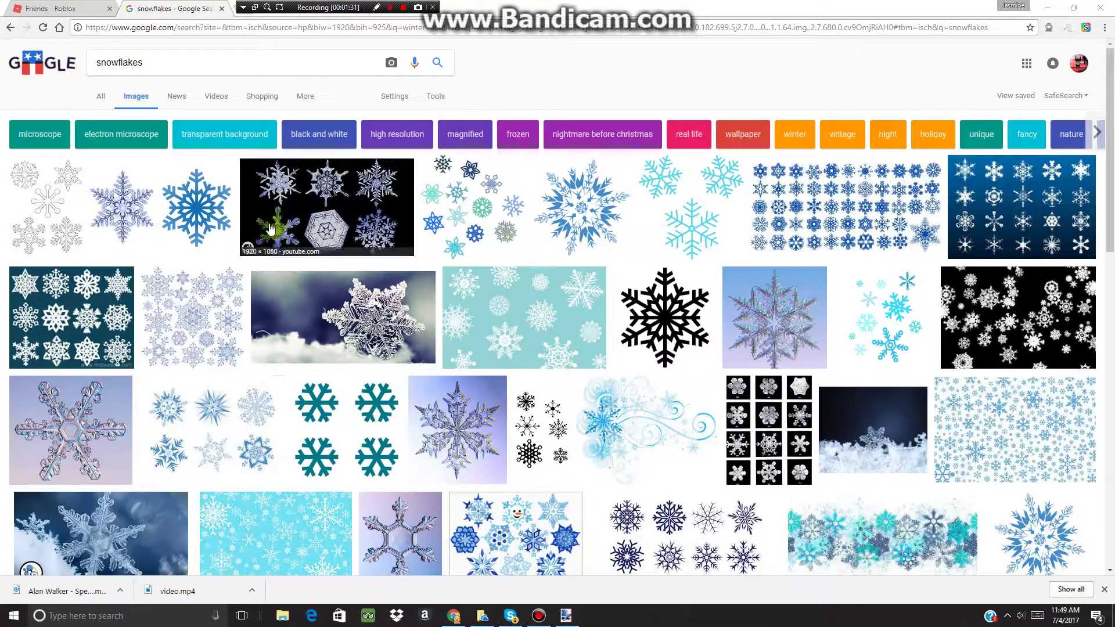
pyautogui.click(112, 213)
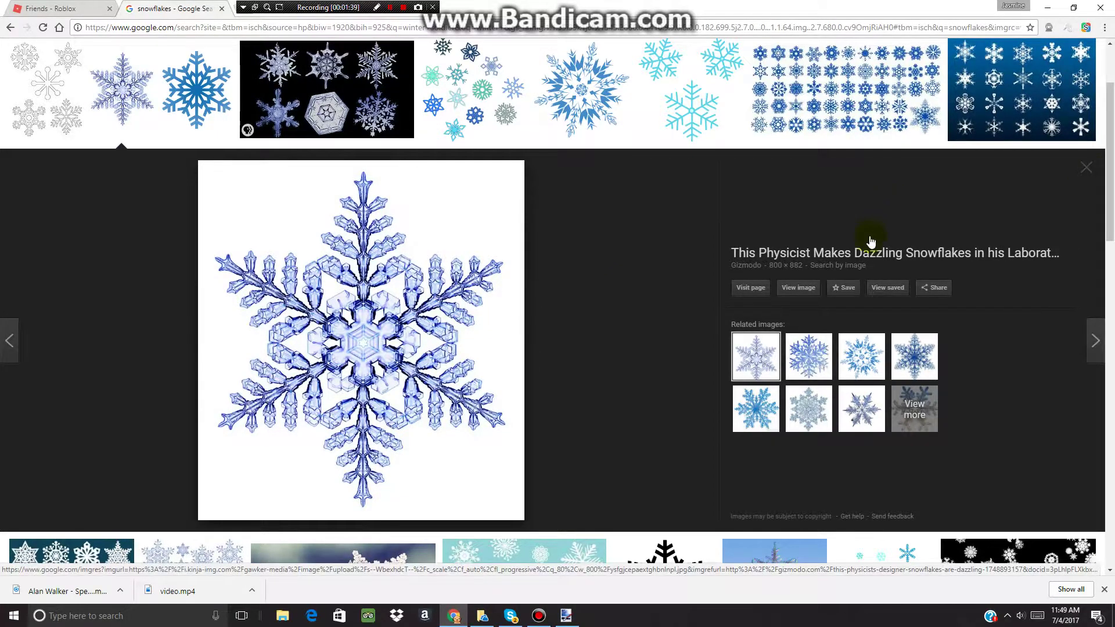
pyautogui.press('Escape')
# Return to paint.net, paste snowflakes into a new top layer at the existing canvas size, and arrange them on both sides of the avatar's head.
pyautogui.hotkey('shift', 'F12')
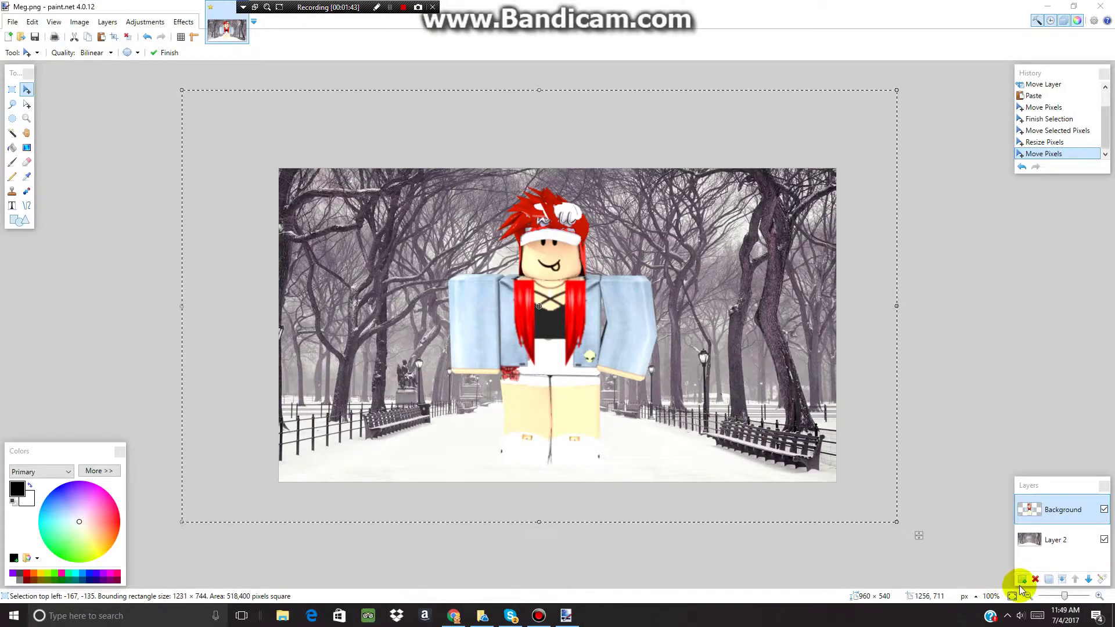
pyautogui.click(1022, 579)
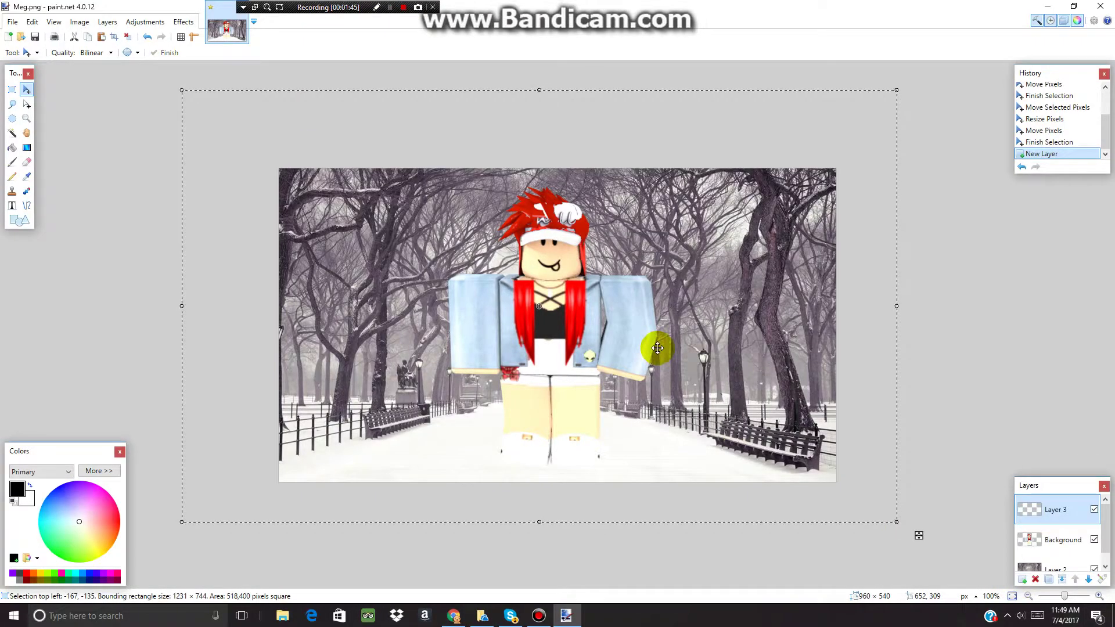
pyautogui.click(32, 21)
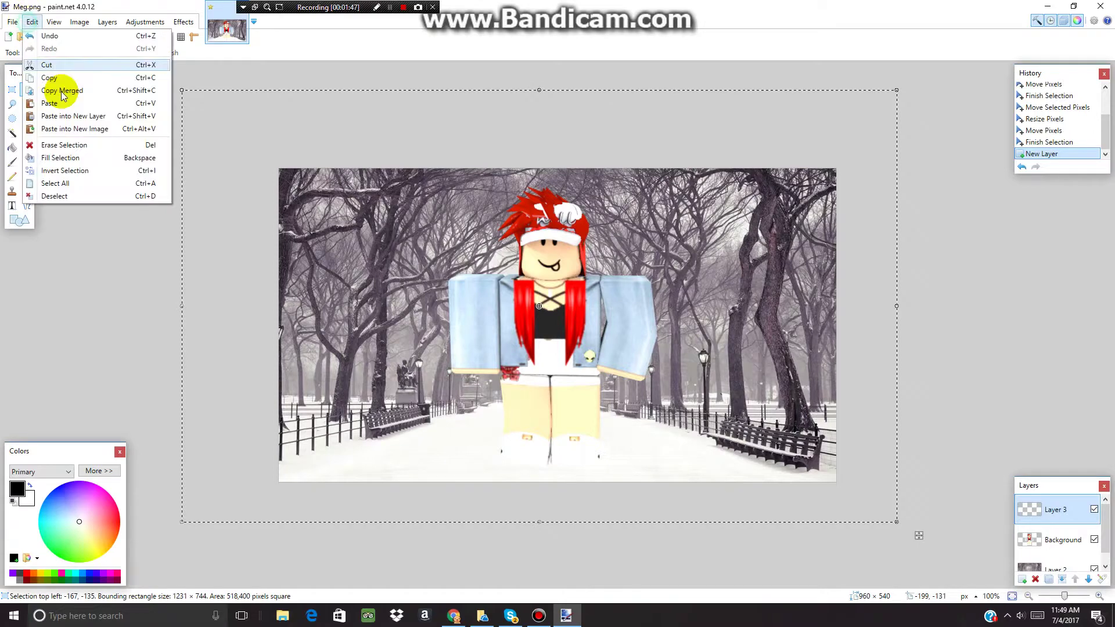
pyautogui.click(64, 103)
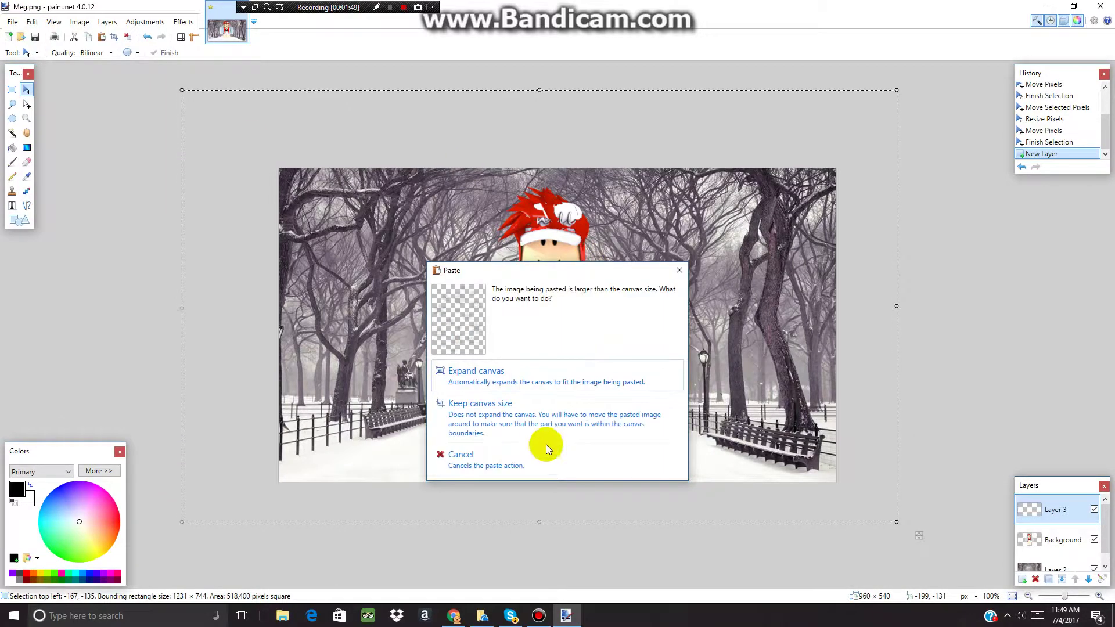
pyautogui.click(541, 429)
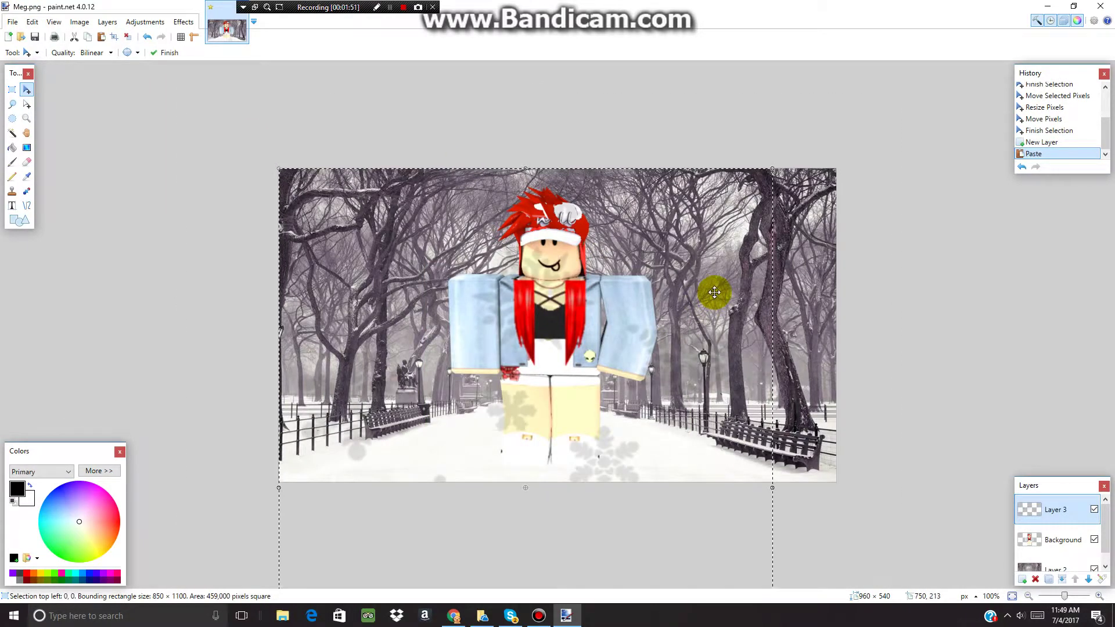
pyautogui.moveTo(717, 291)
pyautogui.mouseDown()
pyautogui.moveTo(735, 239)
pyautogui.moveTo(757, 251)
pyautogui.moveTo(754, 187)
pyautogui.moveTo(729, 182)
pyautogui.moveTo(680, 256)
pyautogui.moveTo(727, 272)
pyautogui.mouseUp()
pyautogui.rightClick(647, 321)
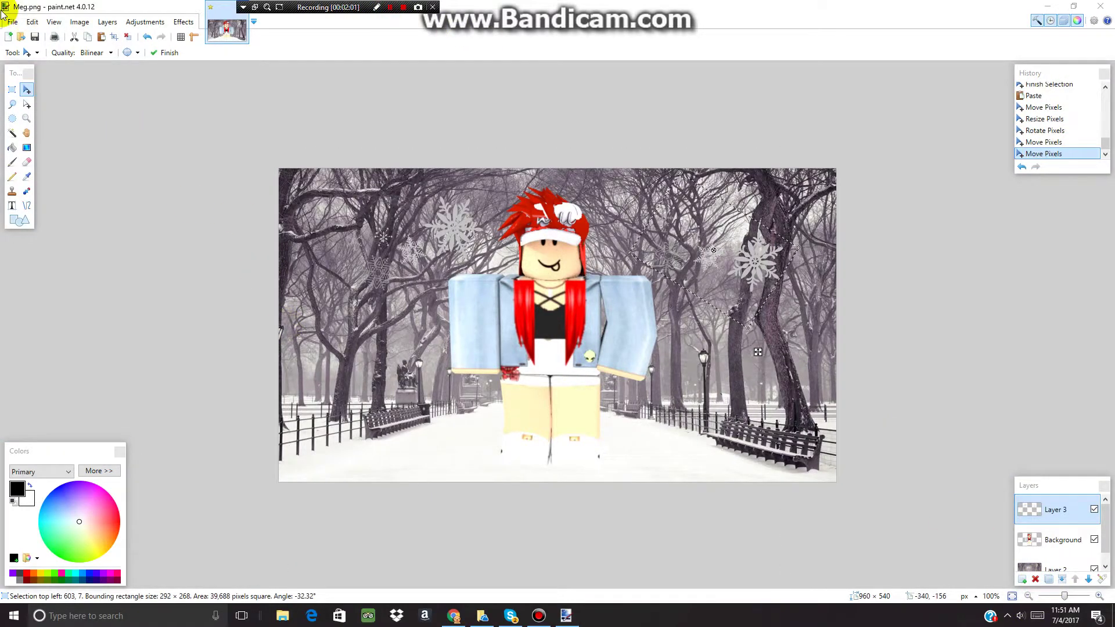
# Paste another snowflake cluster, shrink it, rotate it to about -136° and place it over the avatar's lower left side.
pyautogui.click(32, 22)
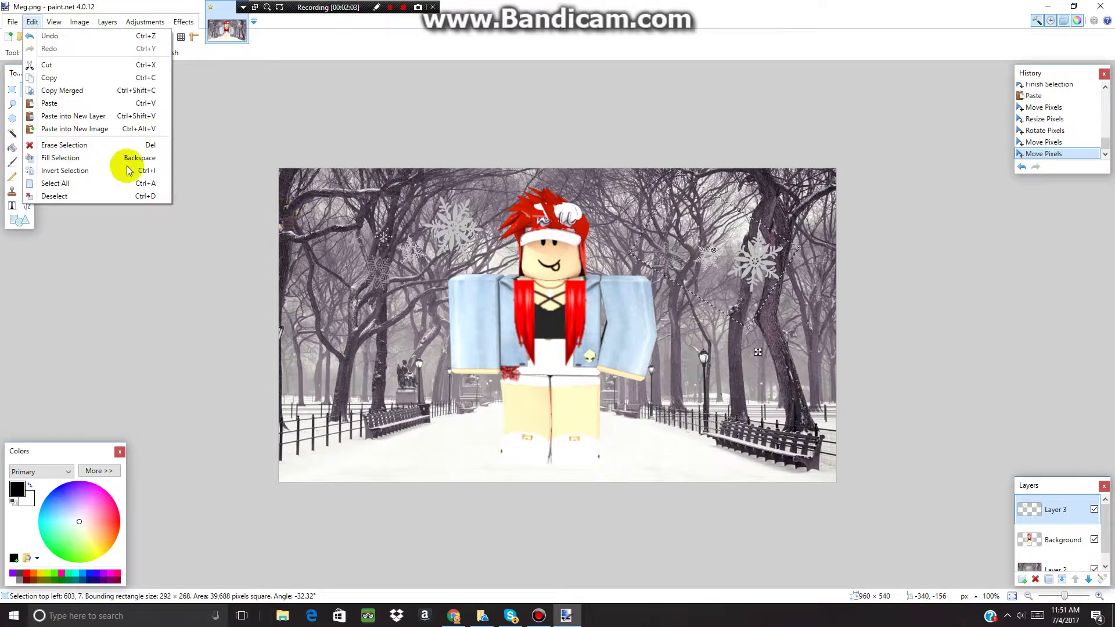
pyautogui.click(88, 103)
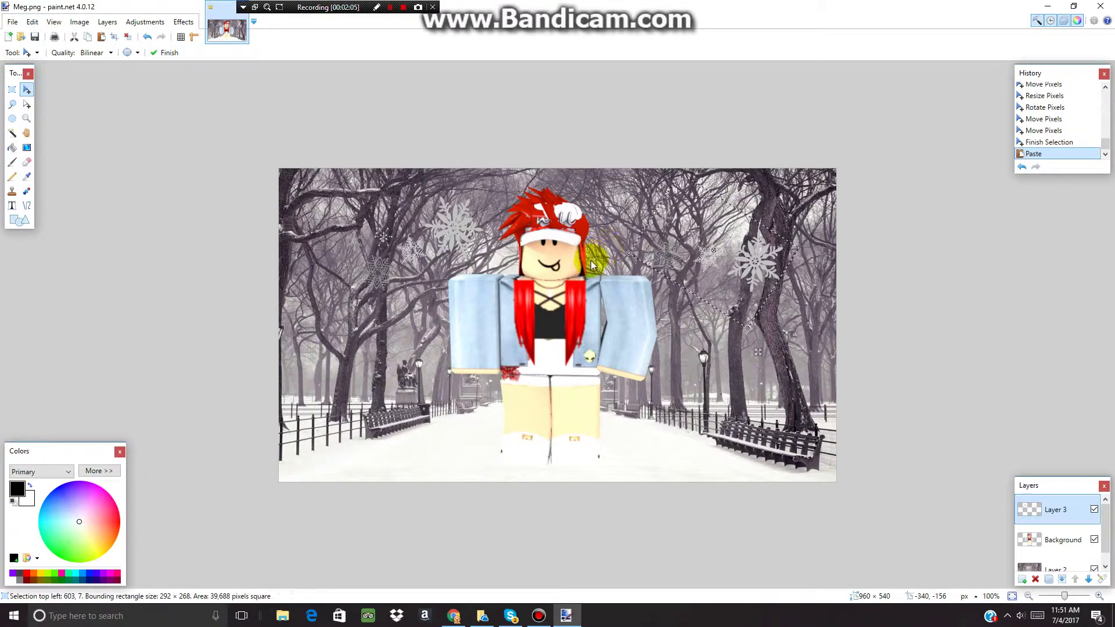
pyautogui.moveTo(465, 241); pyautogui.dragTo(437, 406)
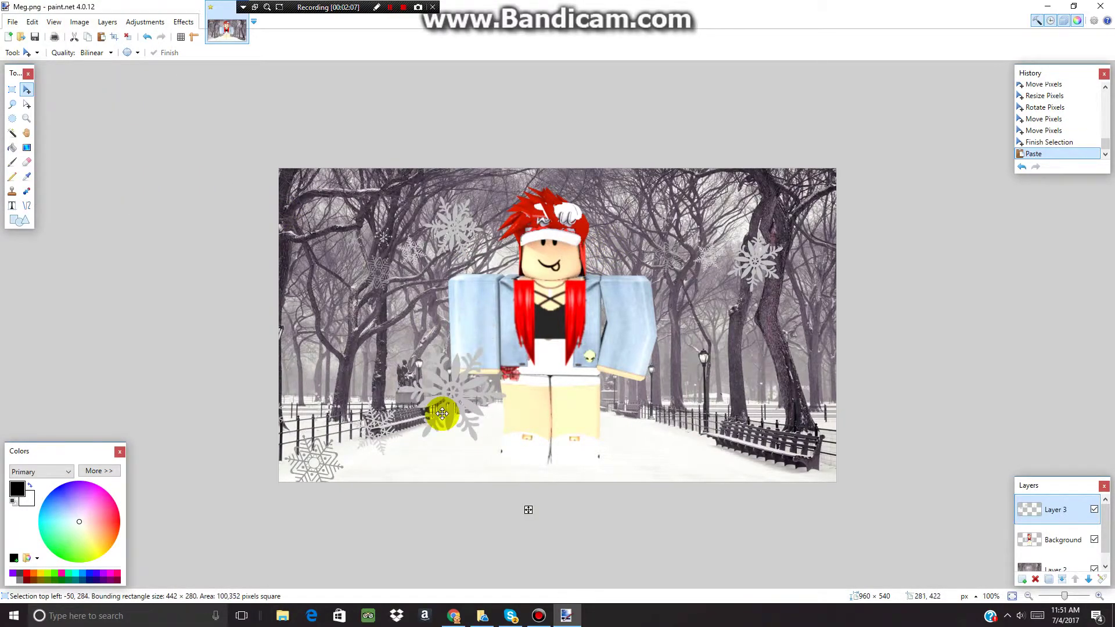
pyautogui.moveTo(507, 336); pyautogui.dragTo(473, 403)
pyautogui.moveTo(472, 457); pyautogui.dragTo(385, 403, button='right')
pyautogui.moveTo(413, 382); pyautogui.dragTo(495, 352)
# Paste one more snowflake cluster, rotate it to about -28° and place it across the avatar's legs and the bench on the right.
pyautogui.click(33, 22)
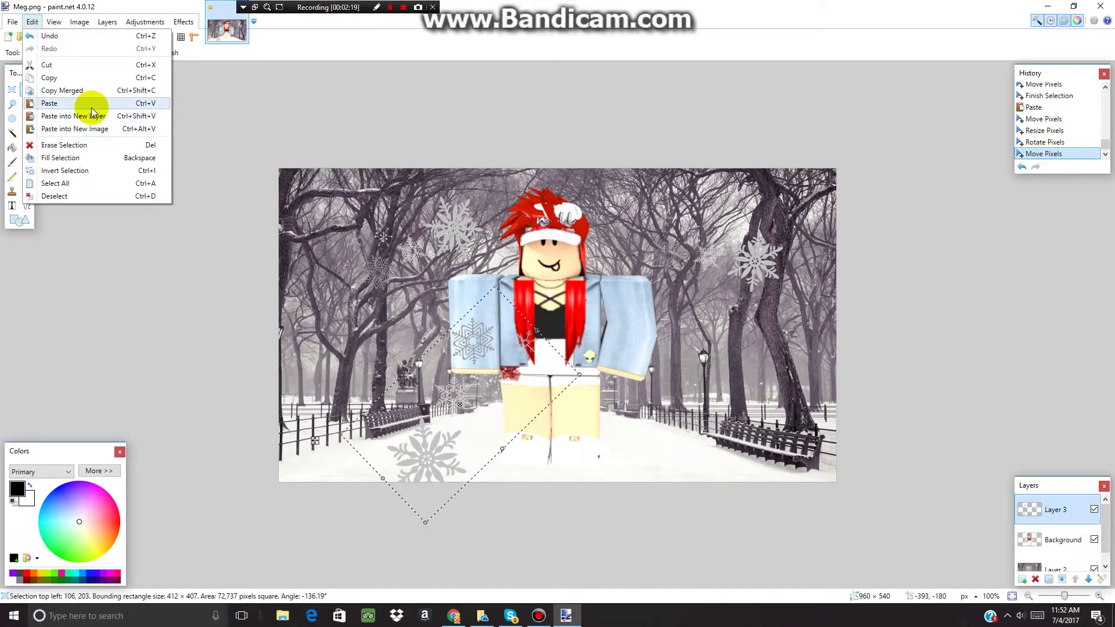
pyautogui.click(91, 110)
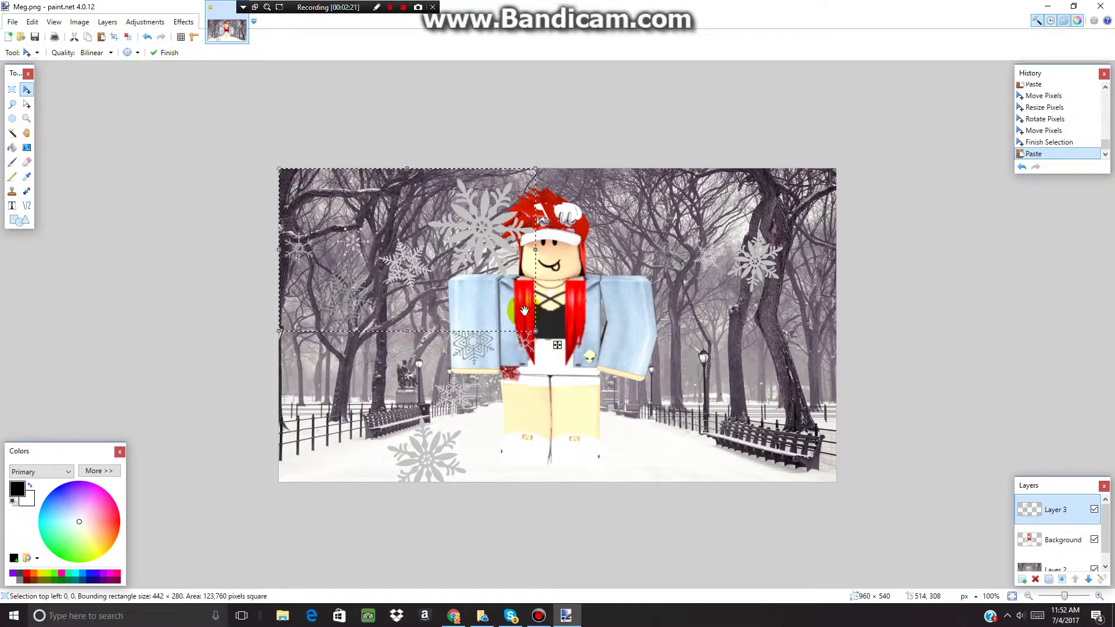
pyautogui.moveTo(495, 198); pyautogui.dragTo(816, 399)
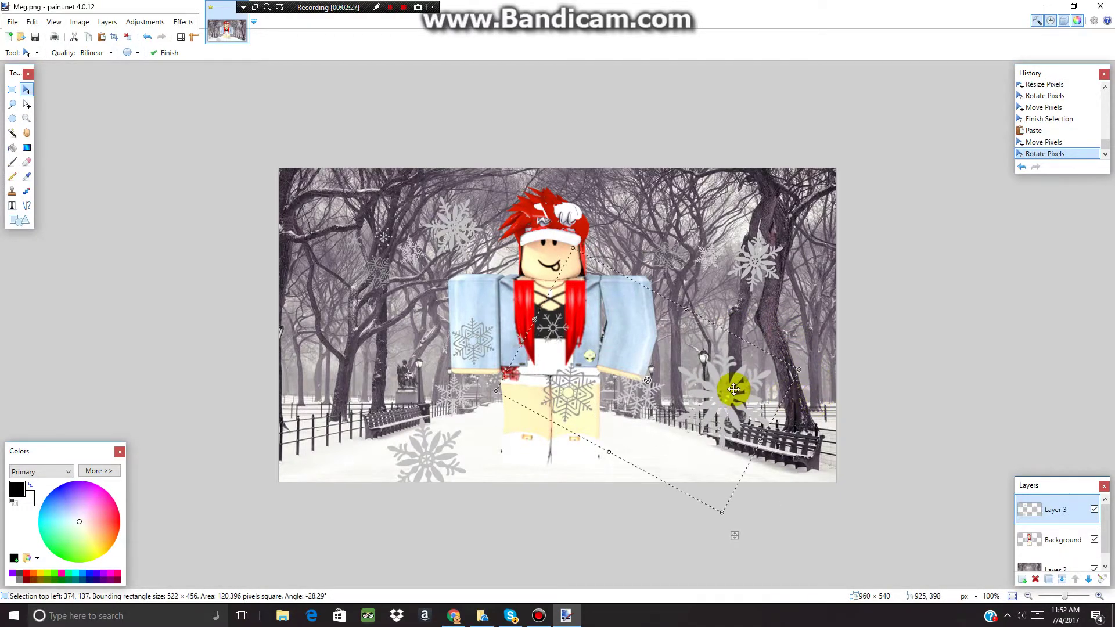
pyautogui.moveTo(737, 397)
pyautogui.mouseDown()
pyautogui.moveTo(745, 378)
pyautogui.moveTo(750, 401)
pyautogui.mouseUp()
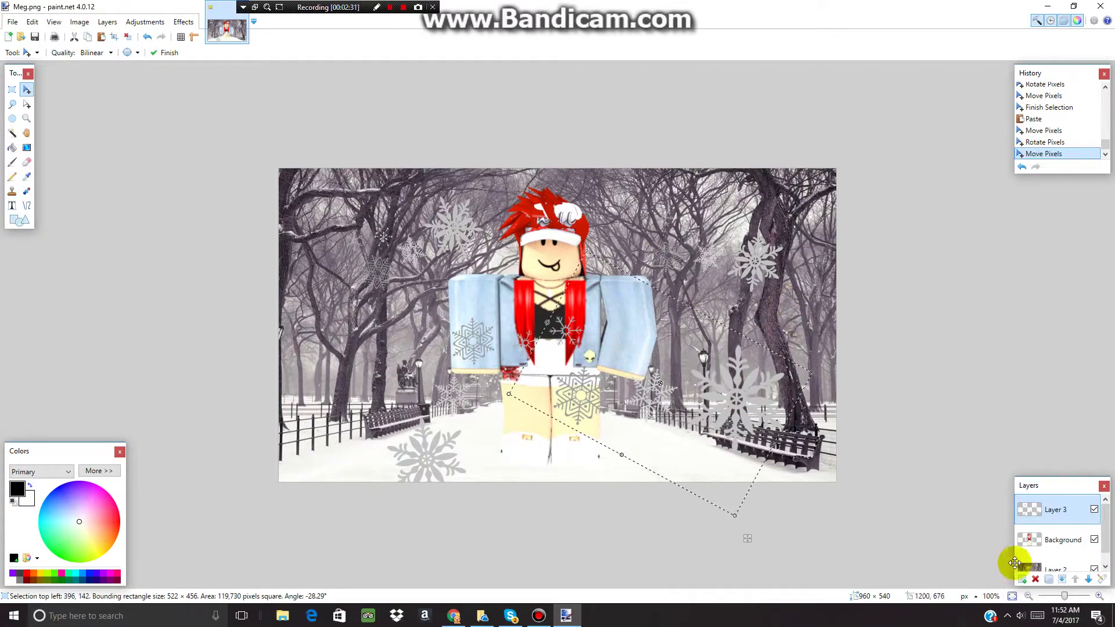
# Add a new layer above the snowflakes and set up the Text tool with dark grey as the primary colour.
pyautogui.click(1022, 580)
pyautogui.click(1022, 580)
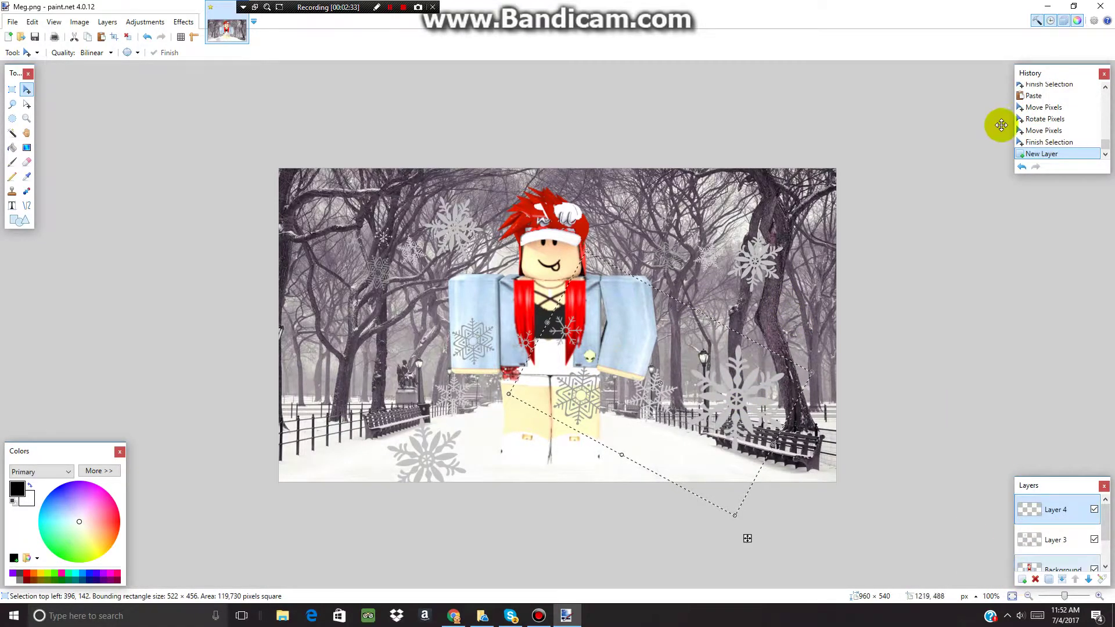
pyautogui.click(406, 7)
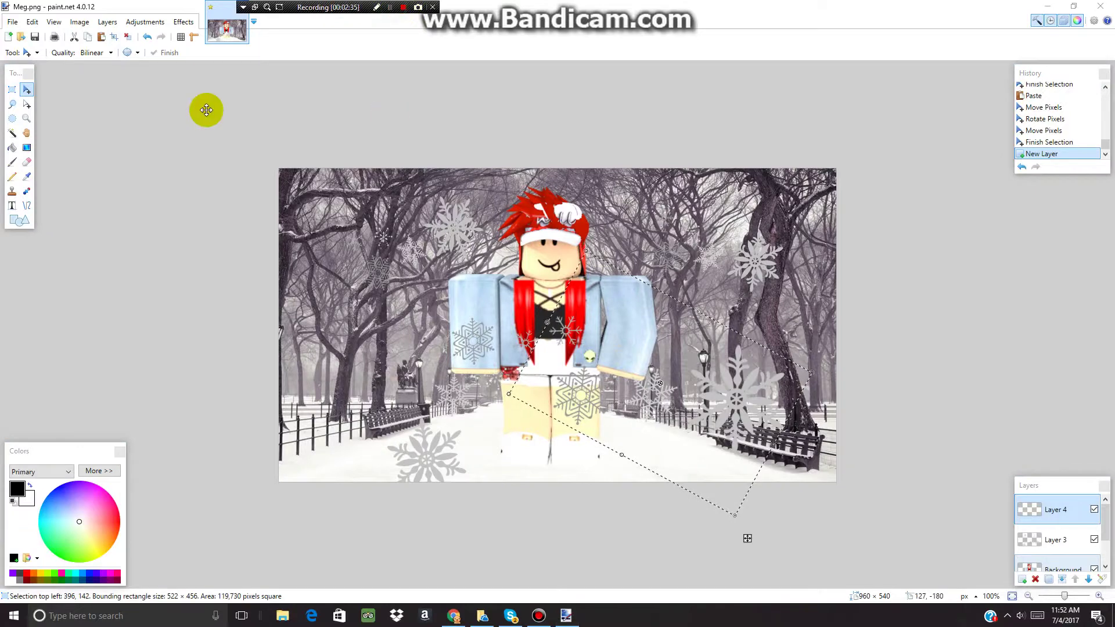
pyautogui.click(1048, 511)
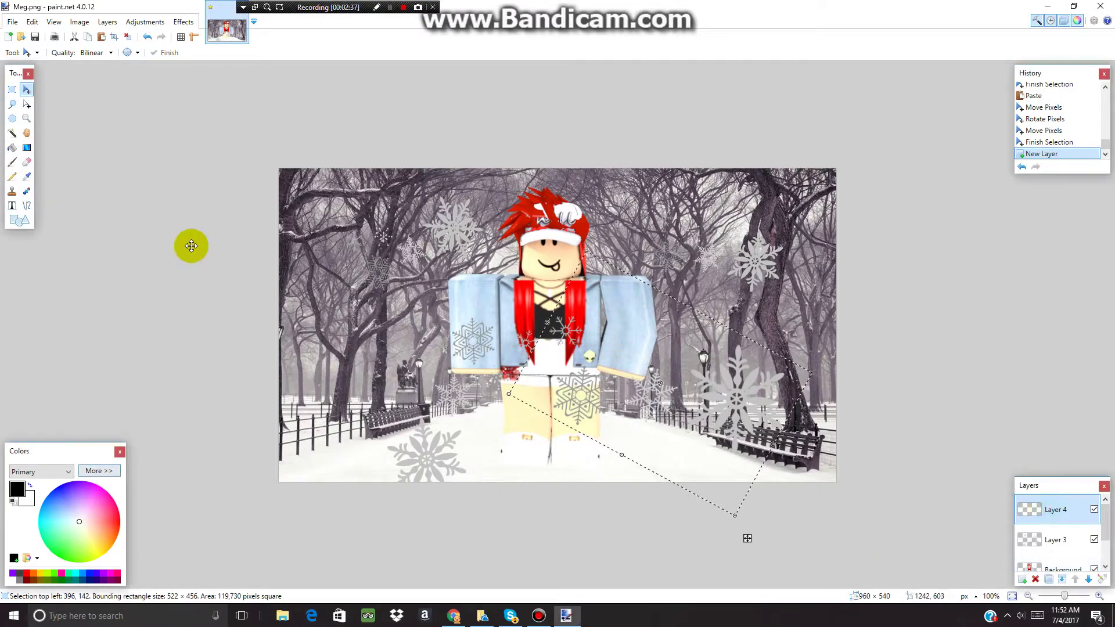
pyautogui.click(13, 203)
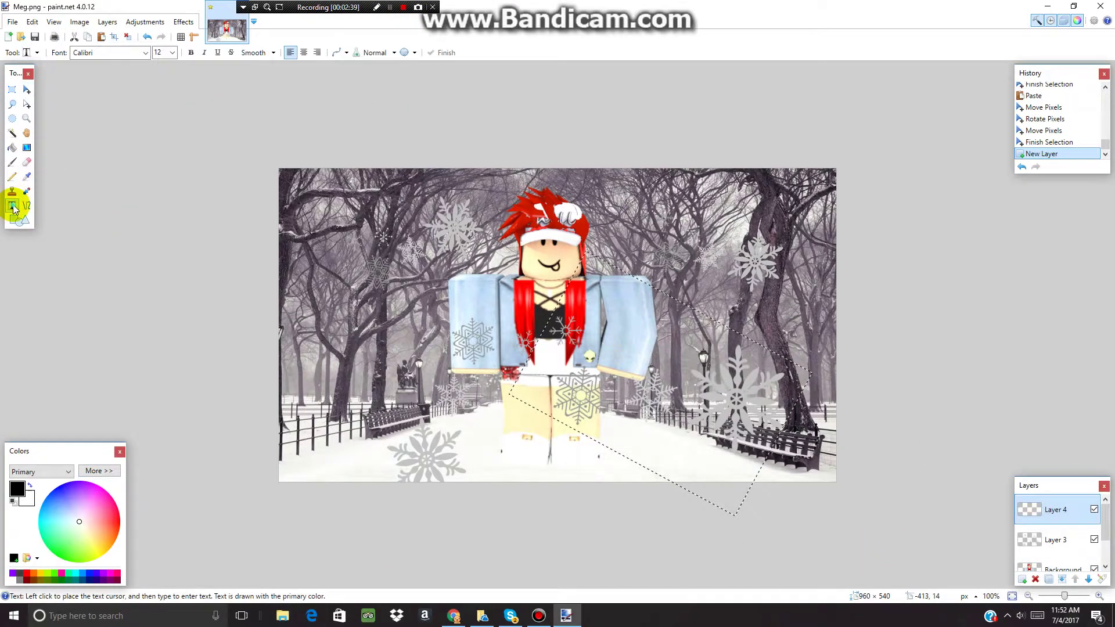
pyautogui.click(78, 520)
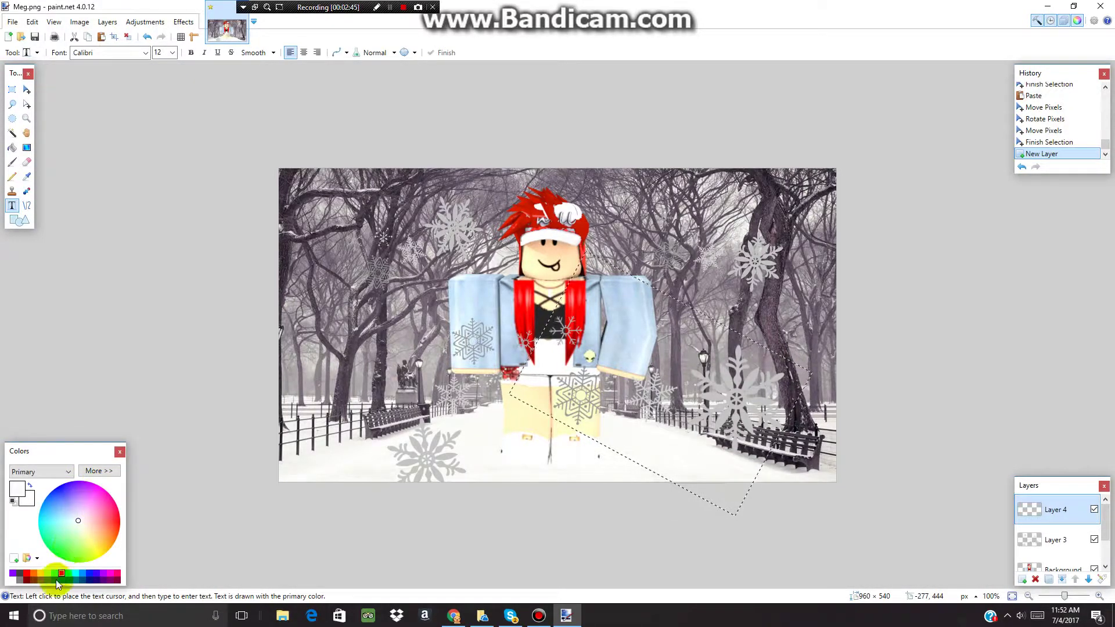
pyautogui.click(17, 578)
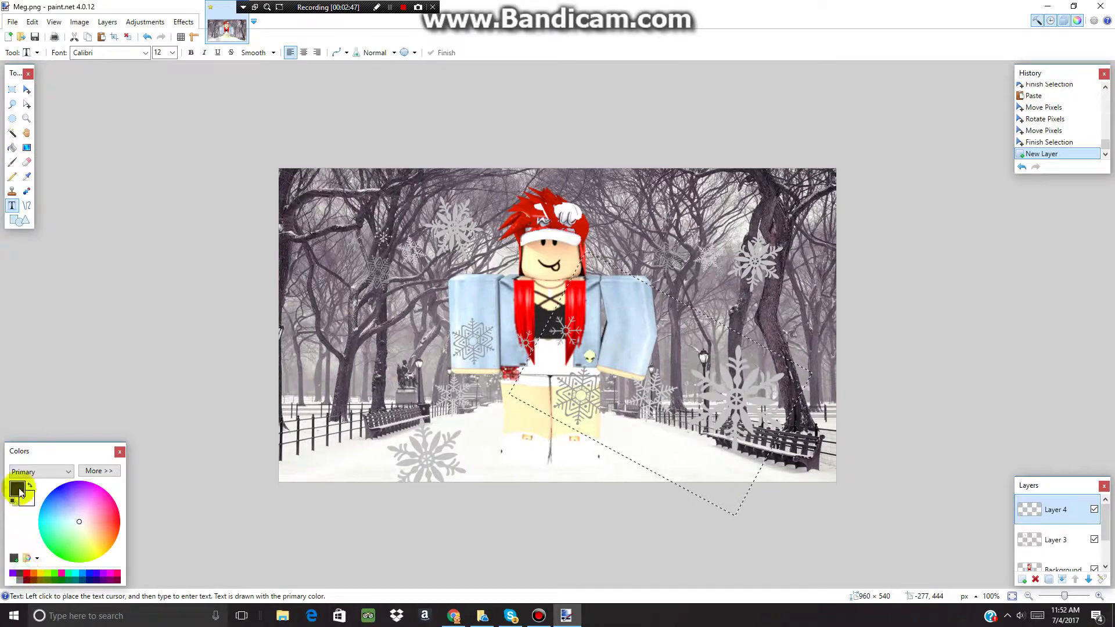
# Set the text font to Segoe Script at size 36 and clear the leftover snowflake selection.
pyautogui.click(142, 54)
pyautogui.scroll(-3, 177, 313)
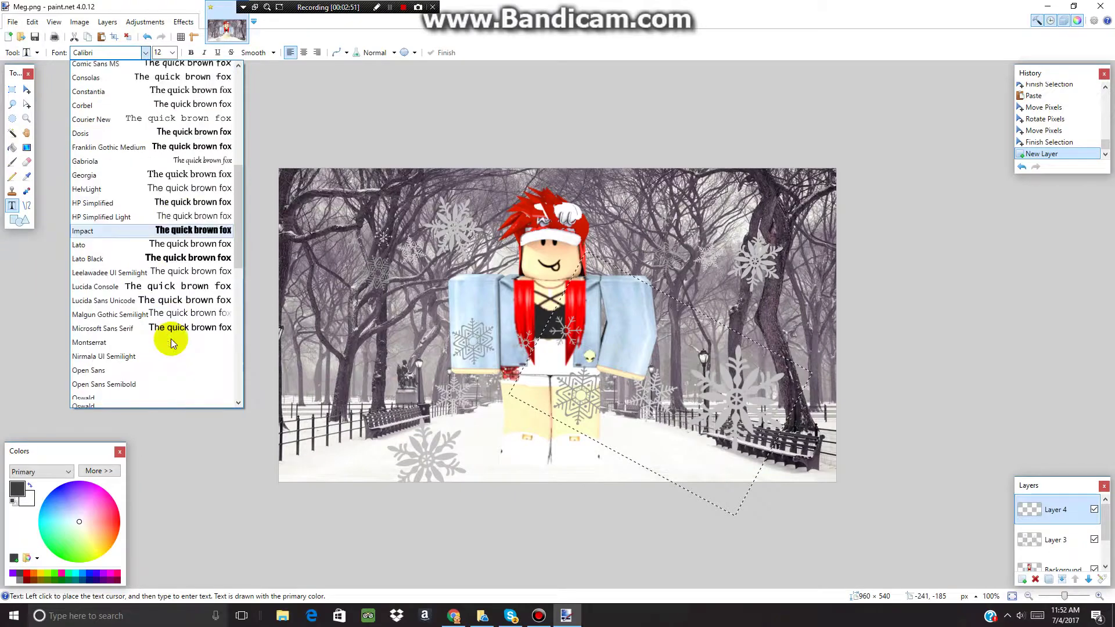
pyautogui.scroll(-1, 172, 343)
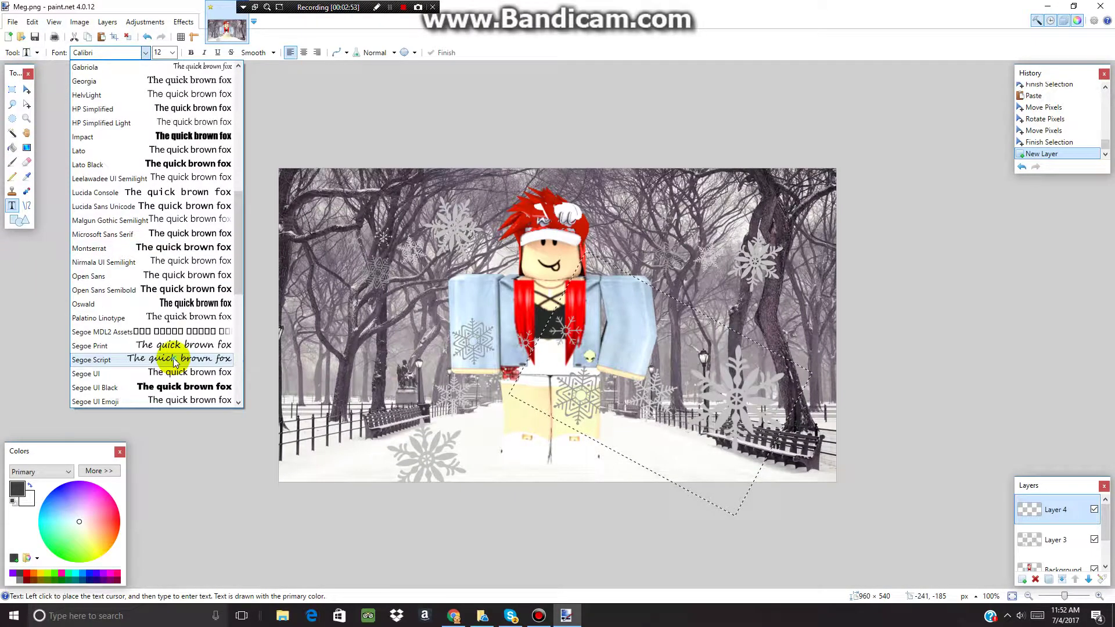
pyautogui.click(169, 359)
pyautogui.doubleClick(160, 53)
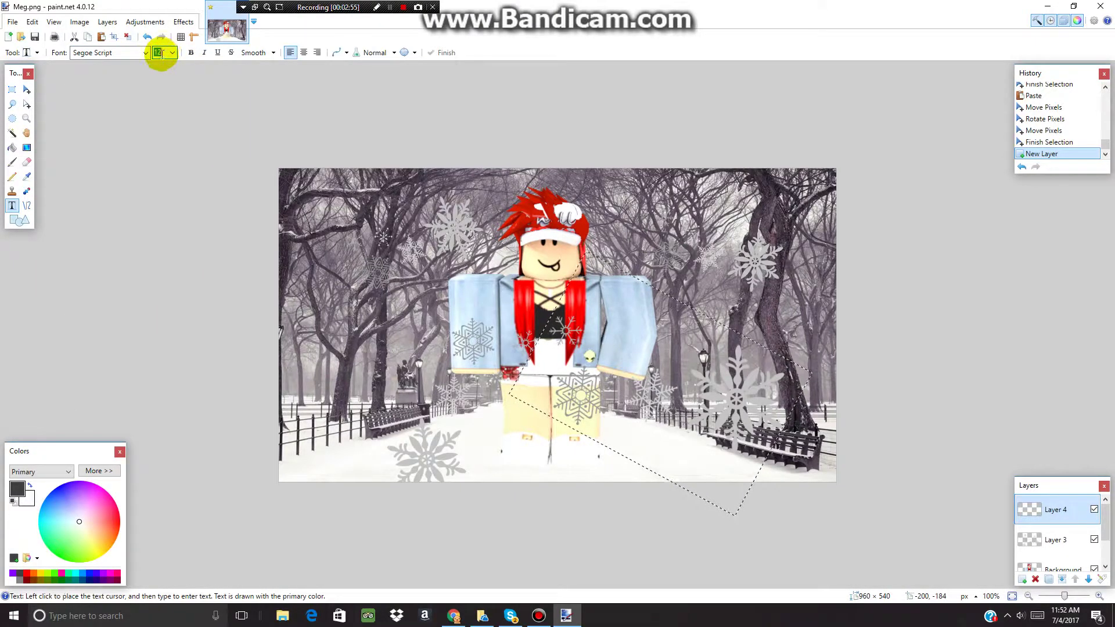
pyautogui.write('36')
pyautogui.hotkey('ctrl', 'd')
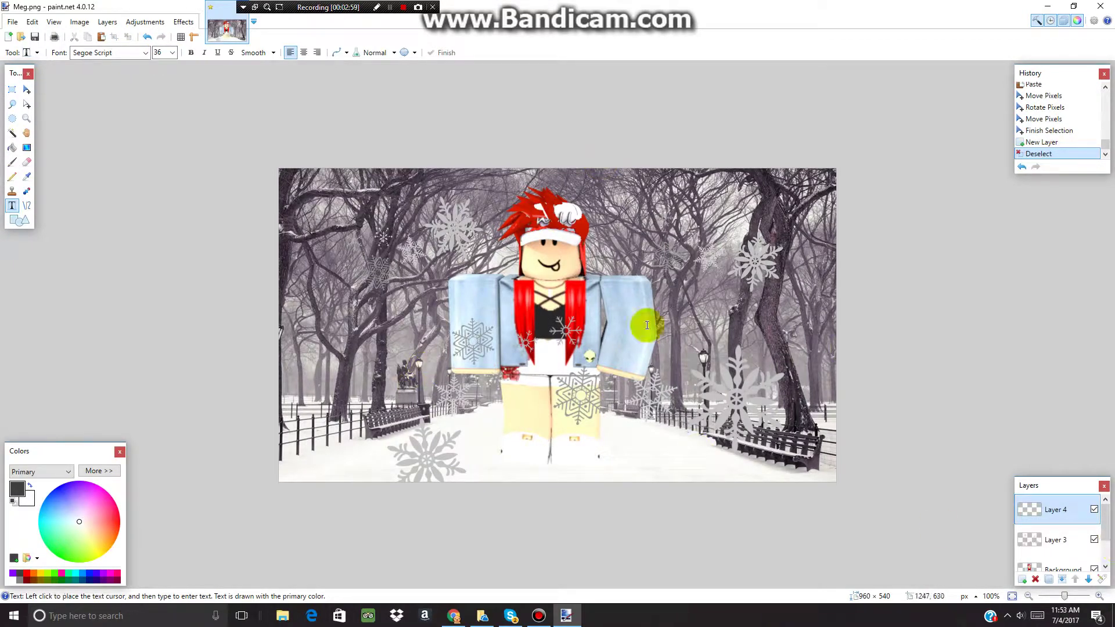
# Try the caption "iiMeg1" on the snow beside the avatar's feet, overlapping the bench, and erase it.
pyautogui.click(629, 440)
pyautogui.write('i')
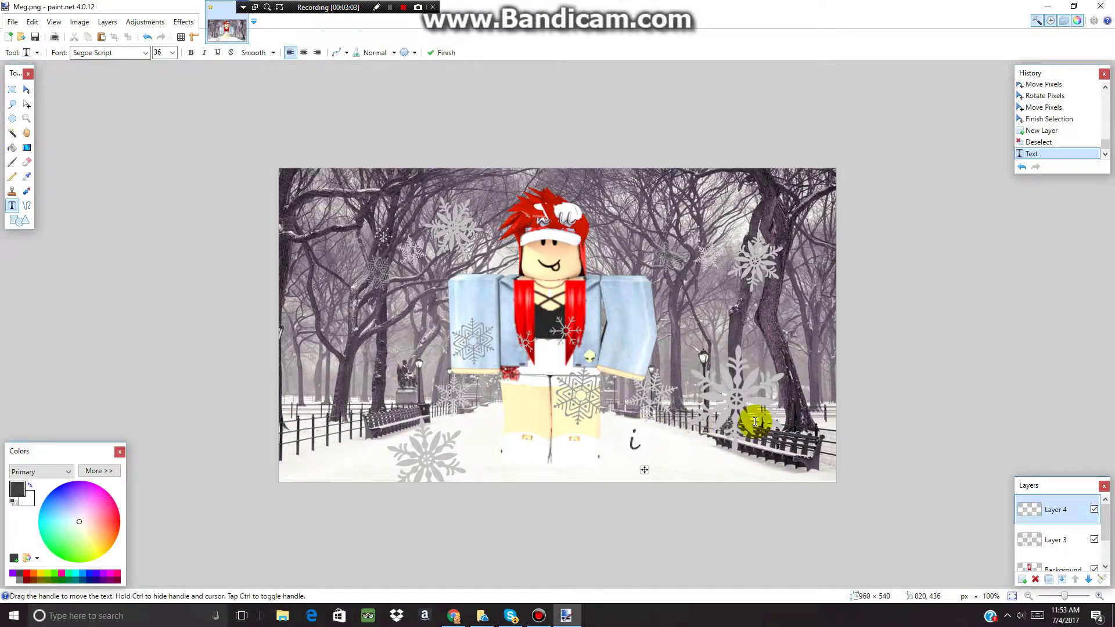
pyautogui.write('iMeg')
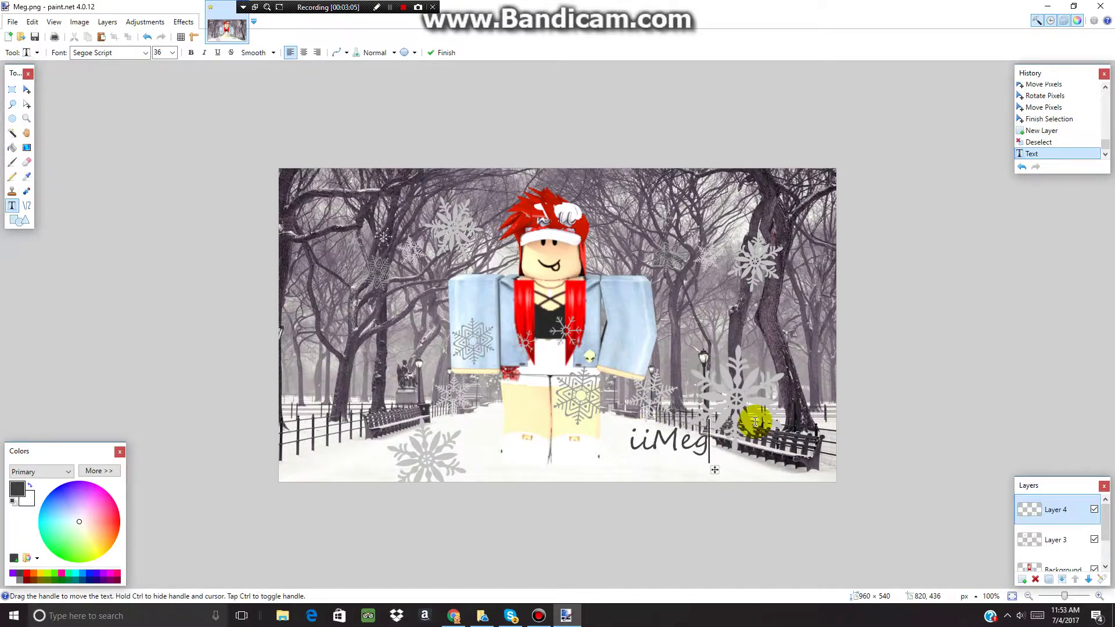
pyautogui.write('1')
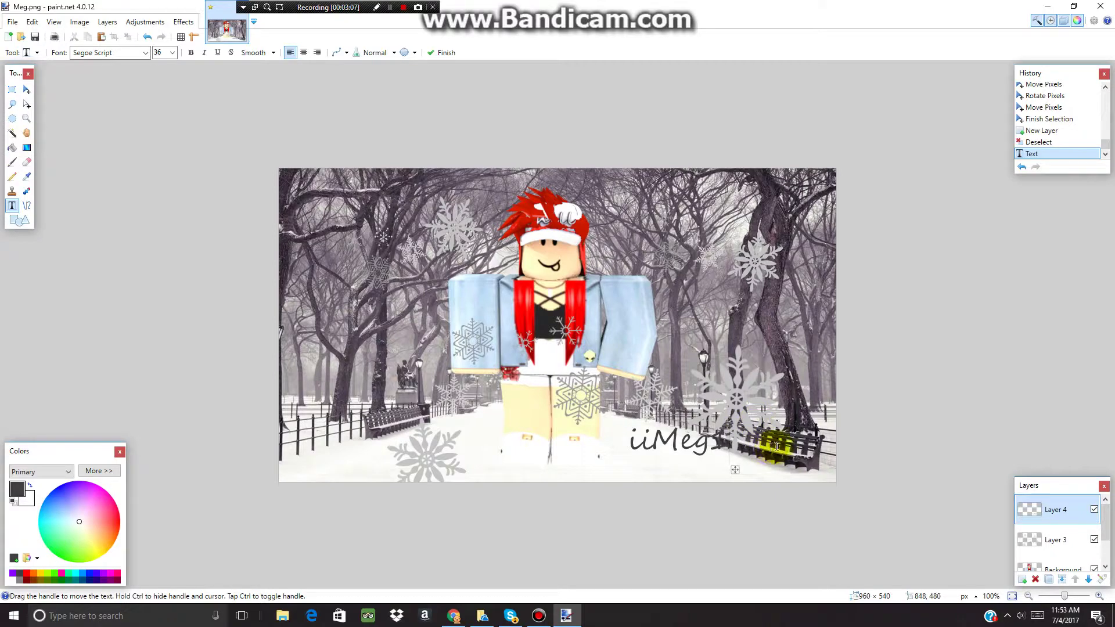
pyautogui.press('BackSpace')
pyautogui.press('BackSpace')
pyautogui.press('BackSpace')
pyautogui.press('BackSpace')
pyautogui.press('BackSpace')
pyautogui.press('BackSpace')
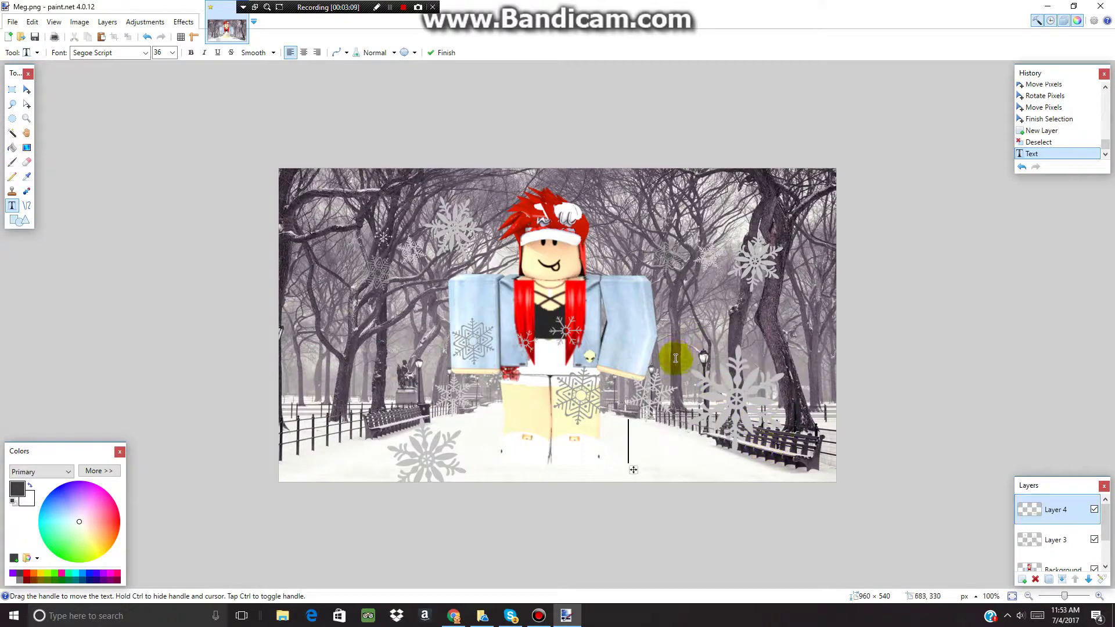
# Try the caption "iiMeg1" over the trees beside the avatar's arm and erase it.
pyautogui.click(676, 342)
pyautogui.write('i')
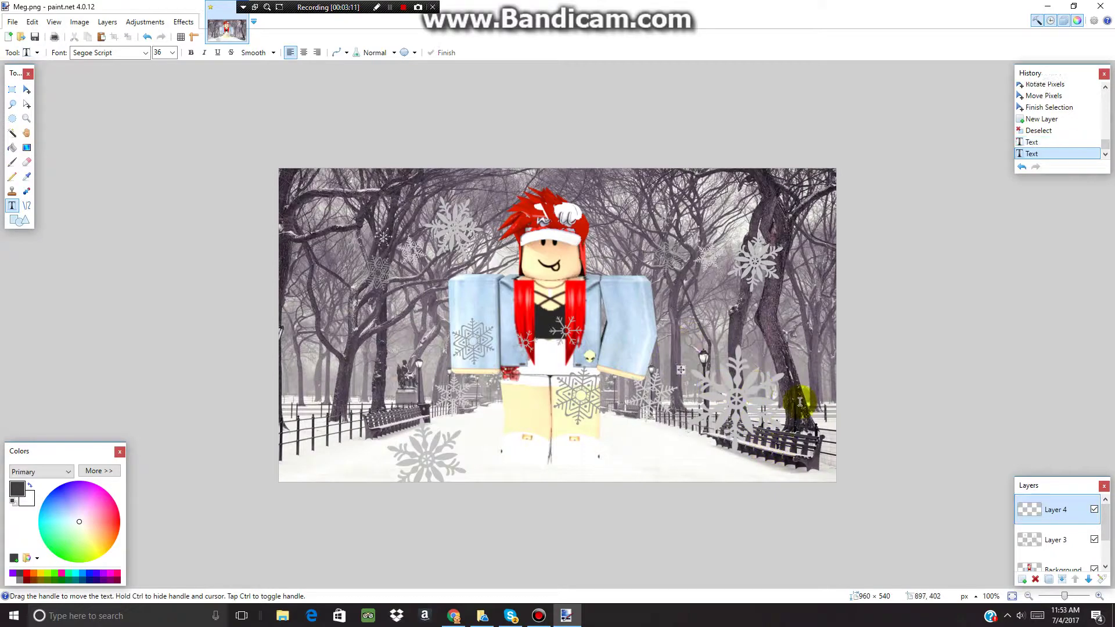
pyautogui.write('iMeg1')
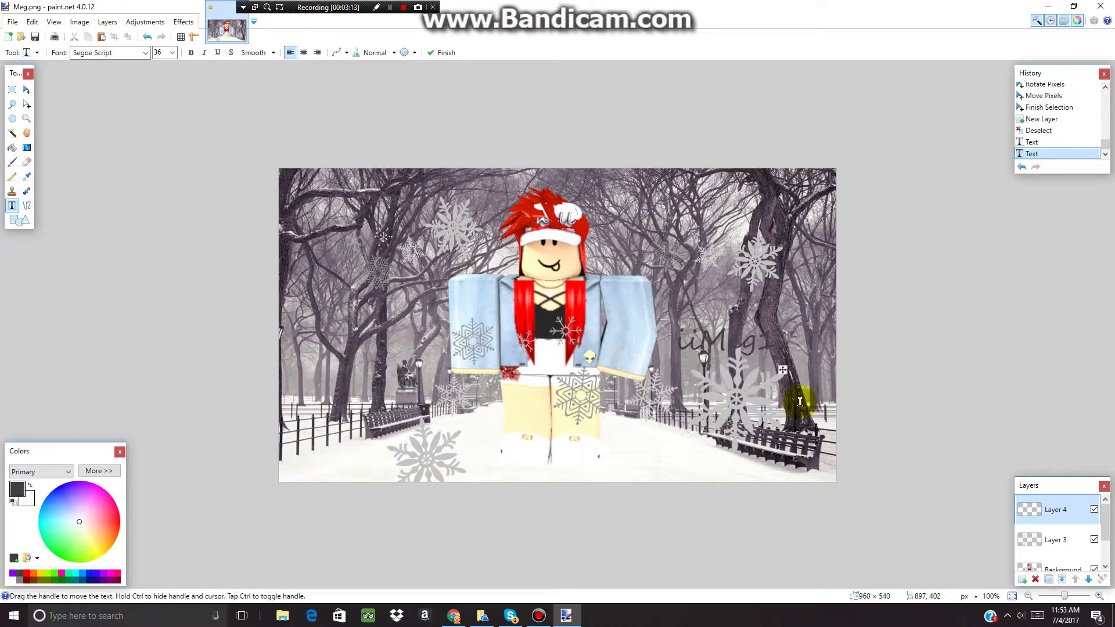
pyautogui.press('BackSpace')
pyautogui.press('BackSpace')
pyautogui.press('BackSpace')
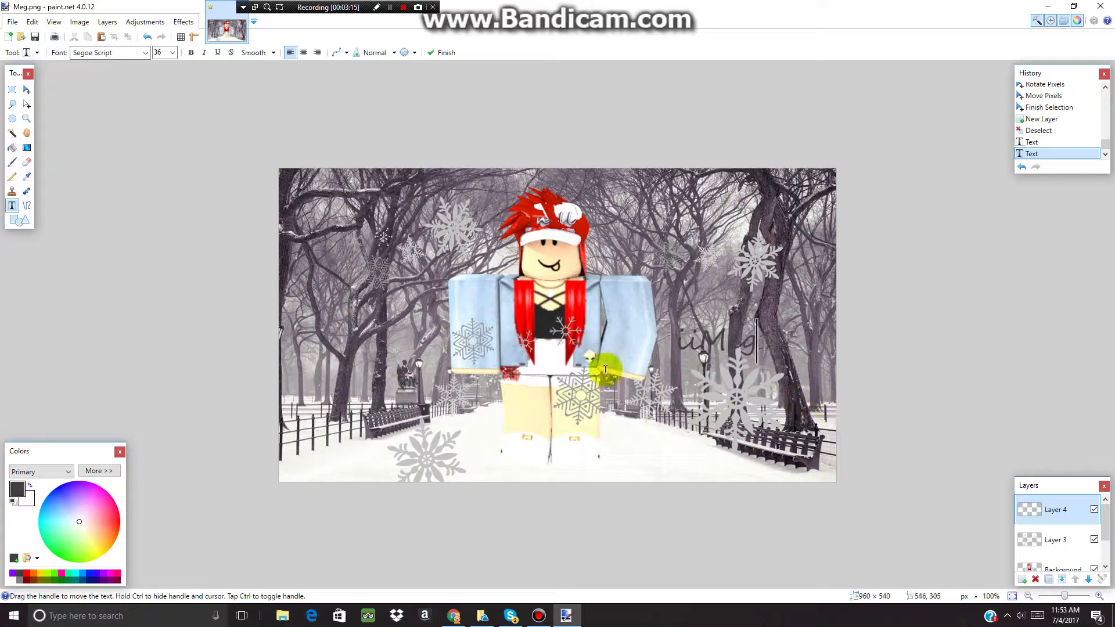
pyautogui.press('BackSpace')
pyautogui.press('BackSpace')
pyautogui.press('BackSpace')
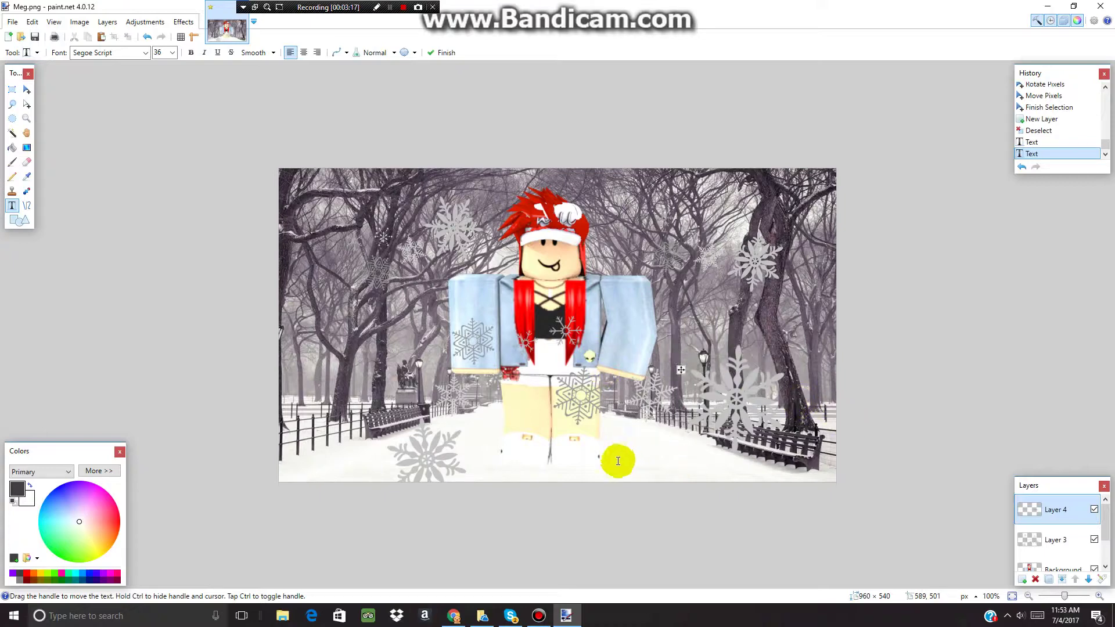
# Write the caption "iiMeg1" low on the snow between the avatar's feet and the bench.
pyautogui.click(613, 462)
pyautogui.write('i')
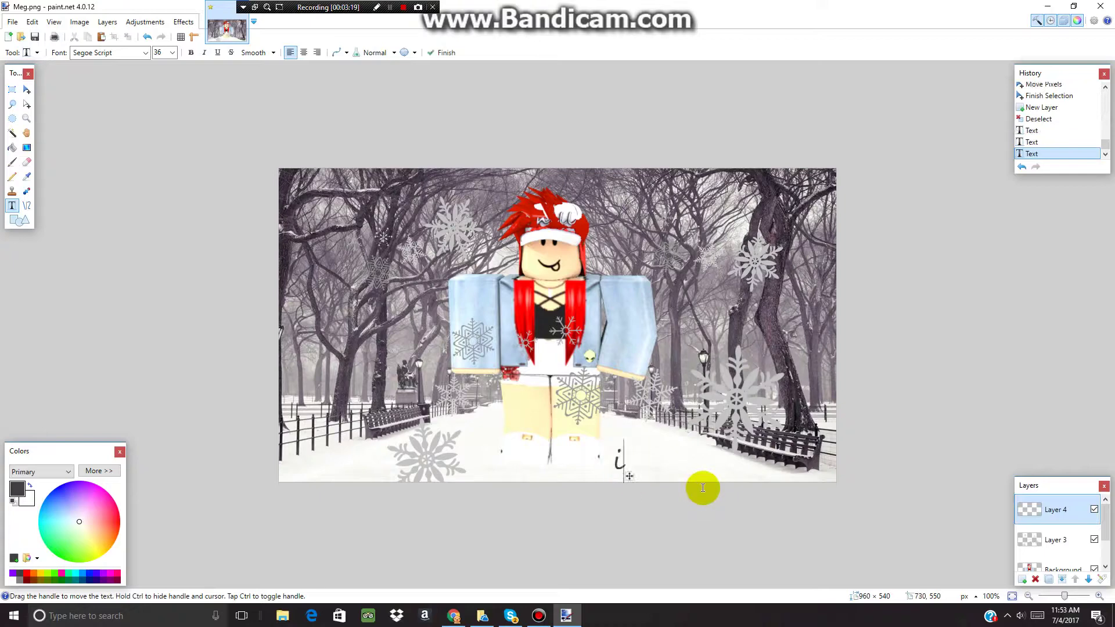
pyautogui.write('iMeg1')
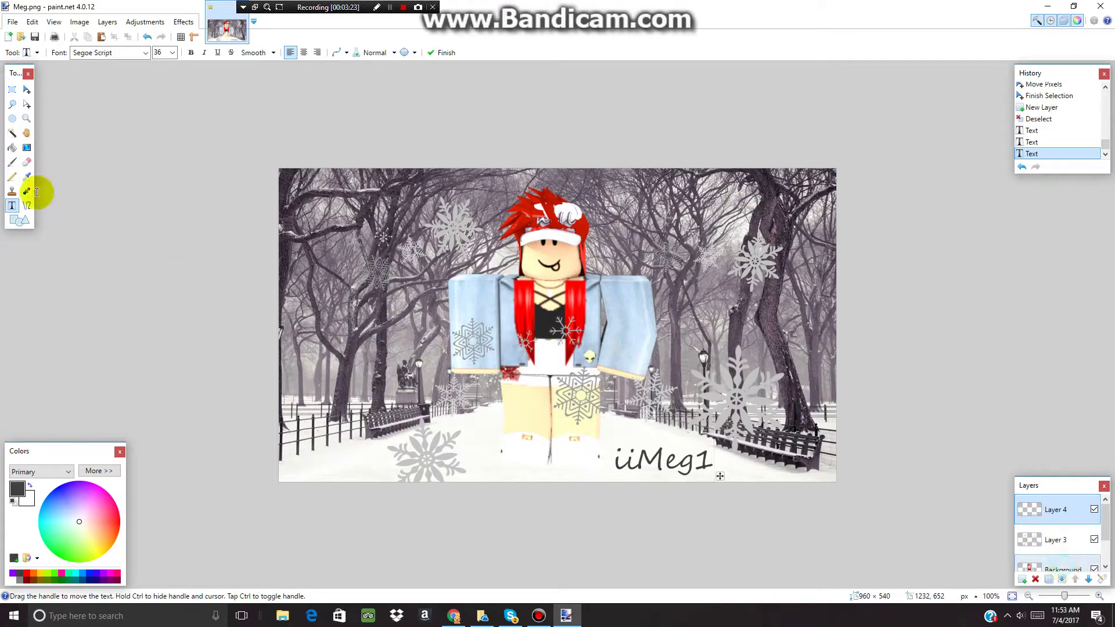
pyautogui.press('Escape')
# Move the avatar on the Background layer about 6 px left and 15 px down.
pyautogui.hotkey('alt', 'pagedown')
pyautogui.hotkey('alt', 'pagedown')
pyautogui.click(26, 89)
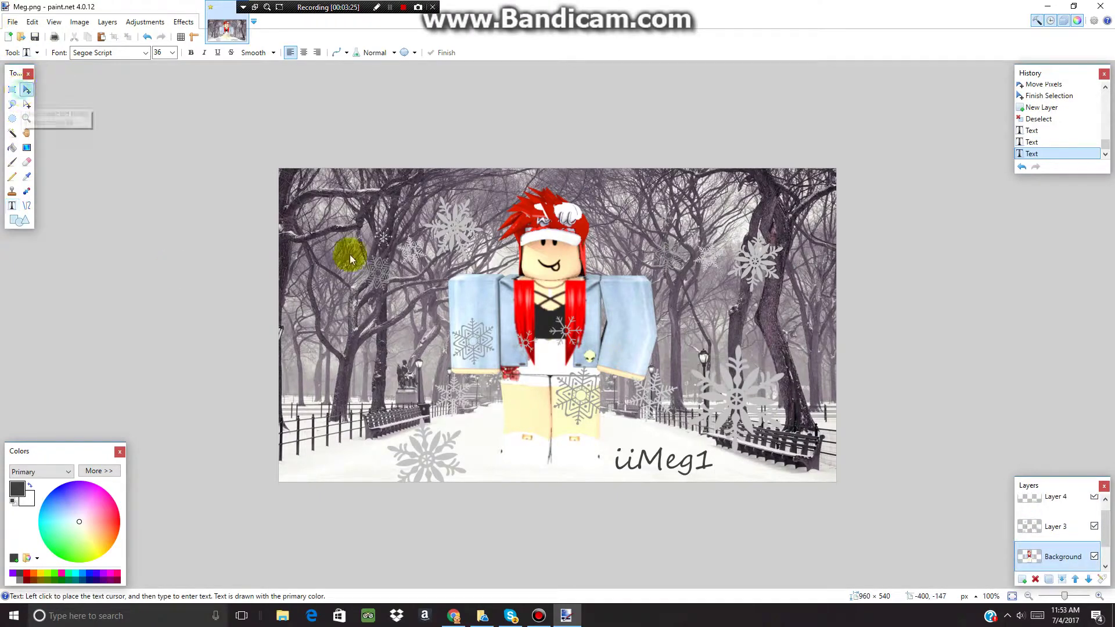
pyautogui.moveTo(602, 356); pyautogui.dragTo(594, 363)
pyautogui.moveTo(594, 363); pyautogui.dragTo(598, 363)
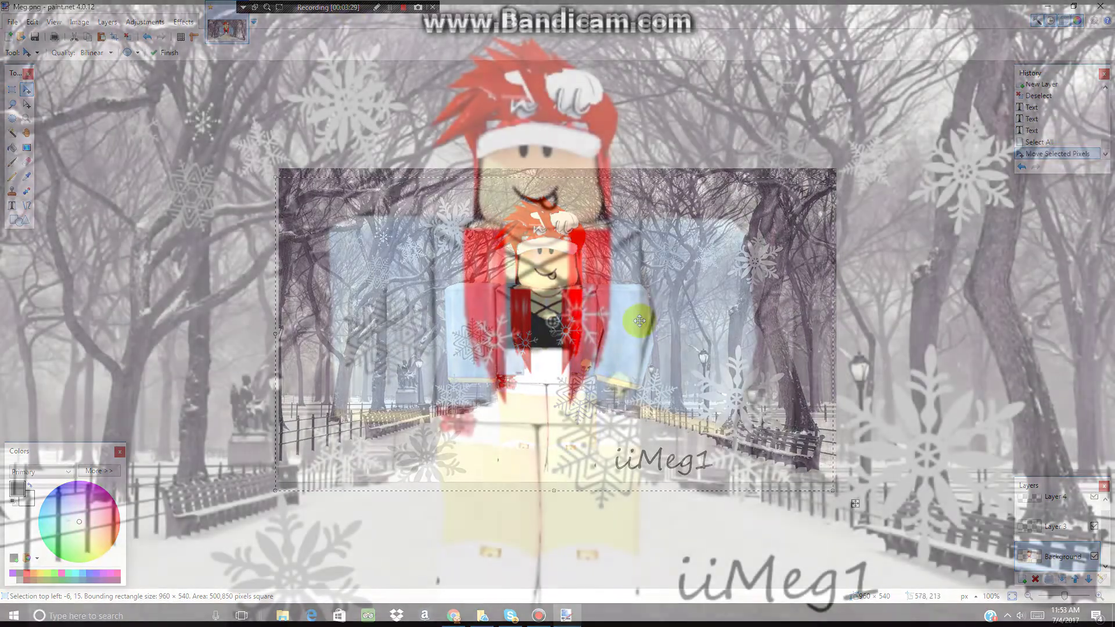